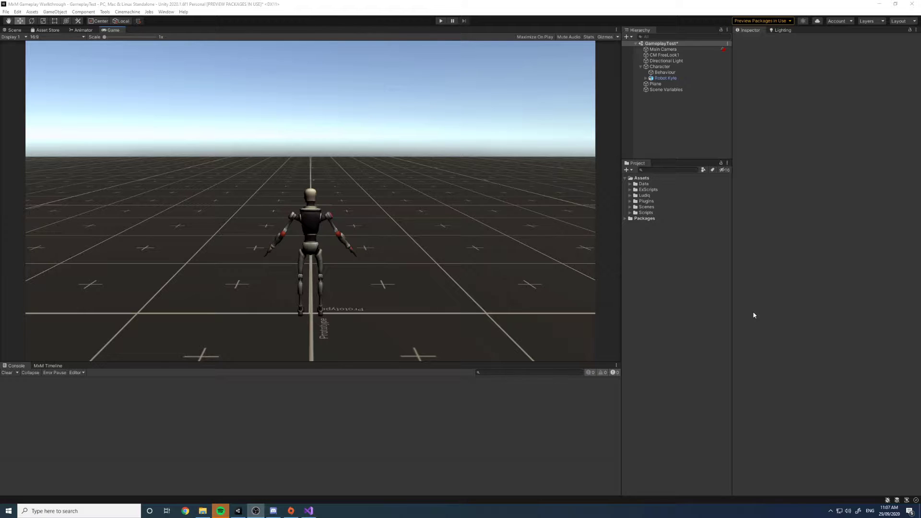
Start the scene in play mode, run the character forward, select Robot Kyle under Character and clear the console
{"action": "left_click", "coordinate": [440, 22]}
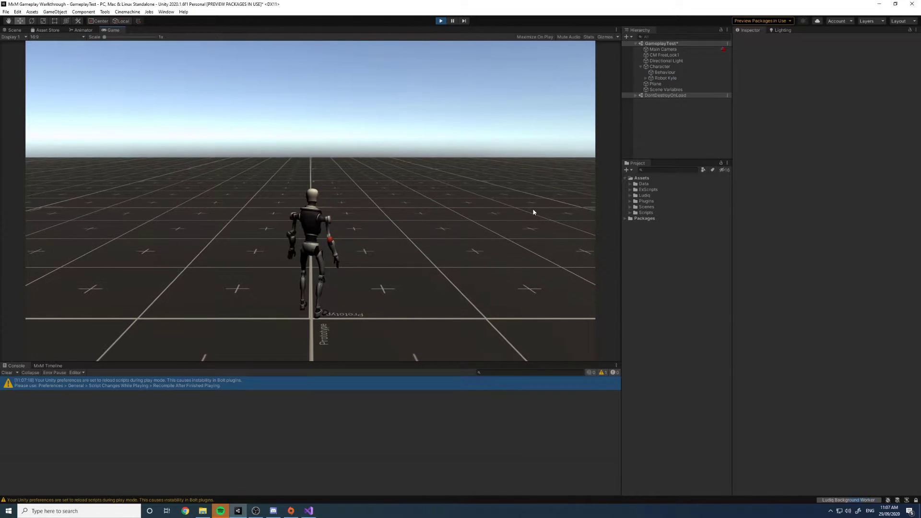
{"action": "key", "text": "w"}
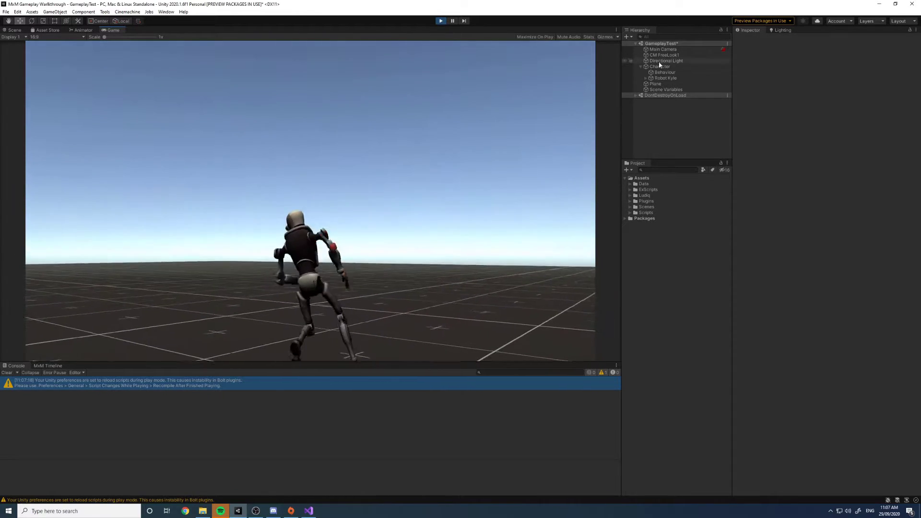
{"action": "left_click", "coordinate": [658, 67]}
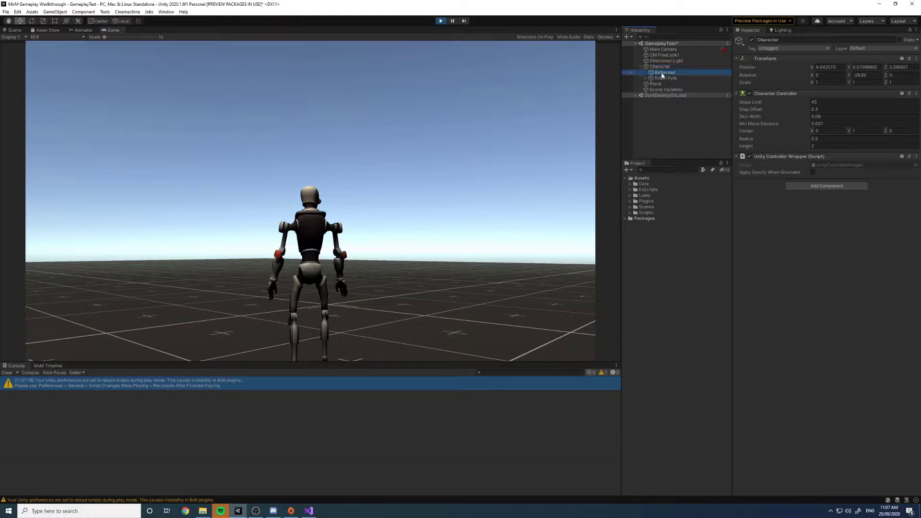
{"action": "left_click", "coordinate": [669, 78]}
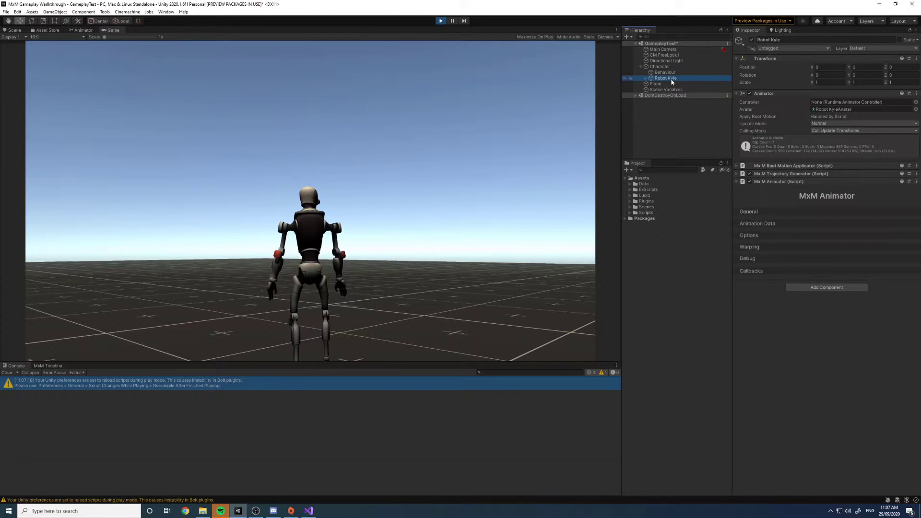
{"action": "left_click", "coordinate": [6, 373]}
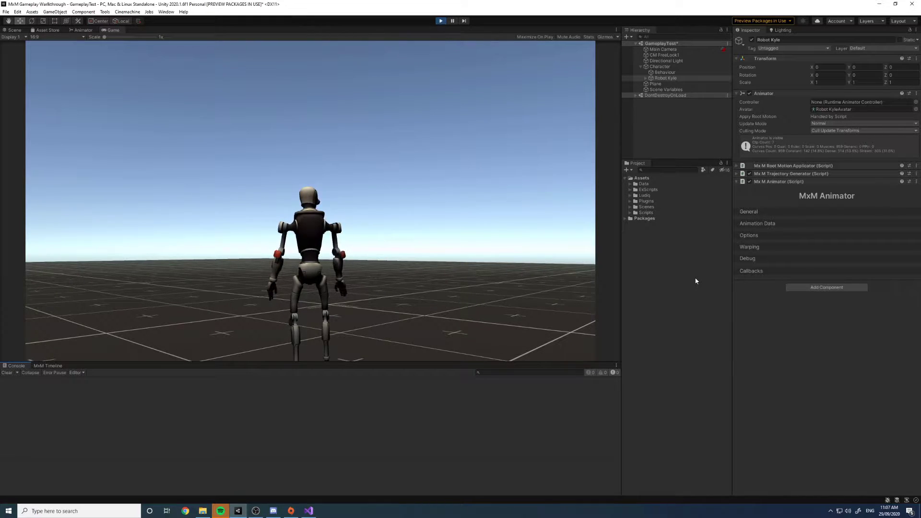
Run the character forward, backward and sideways in the game view to examine its motion-matched locomotion
{"action": "key", "text": "a"}
{"action": "key", "text": "w"}
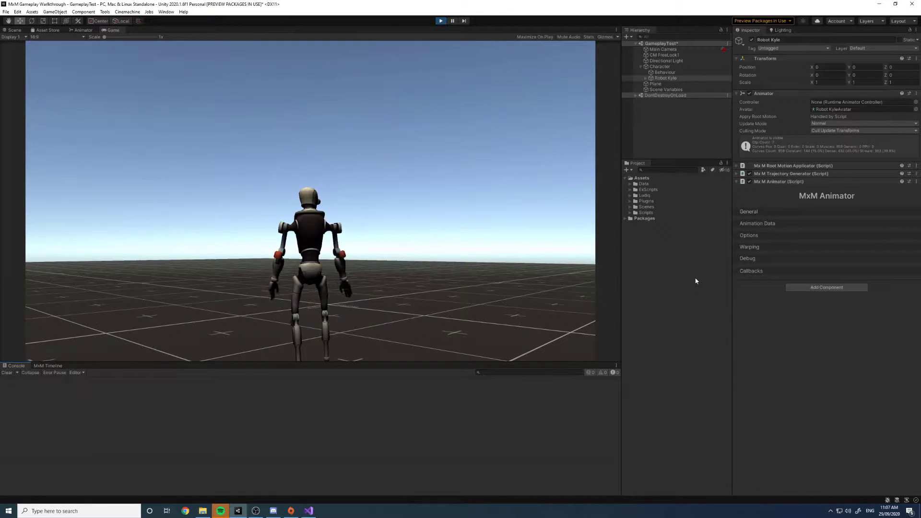
{"action": "left_click", "coordinate": [419, 243]}
{"action": "key", "text": "a"}
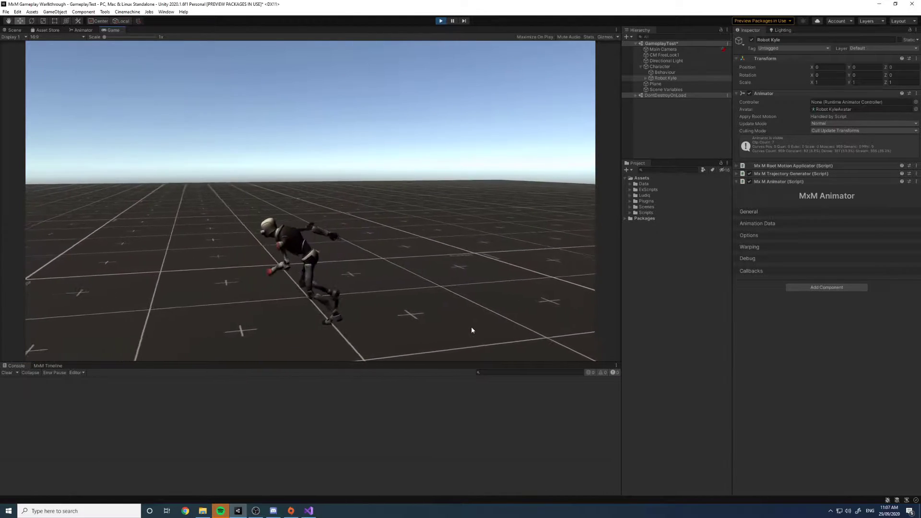
{"action": "key", "text": "w"}
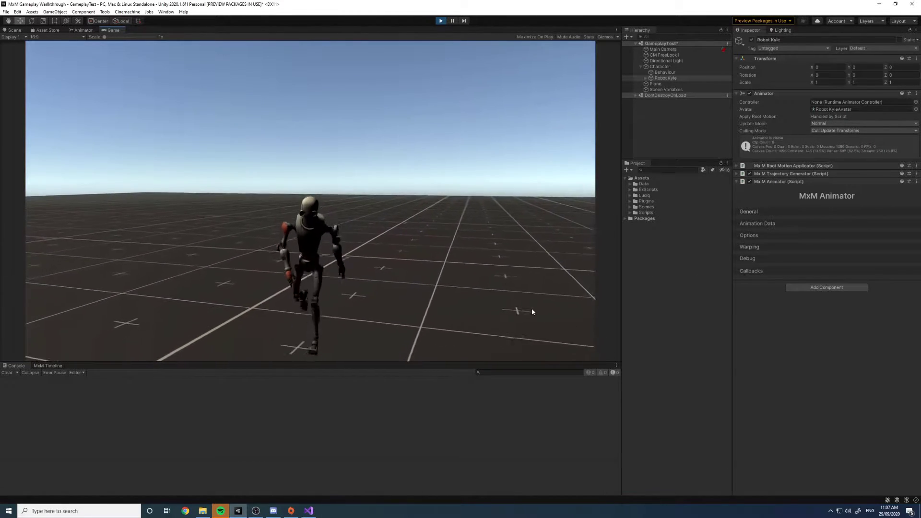
{"action": "key", "text": "a"}
{"action": "key", "text": "w"}
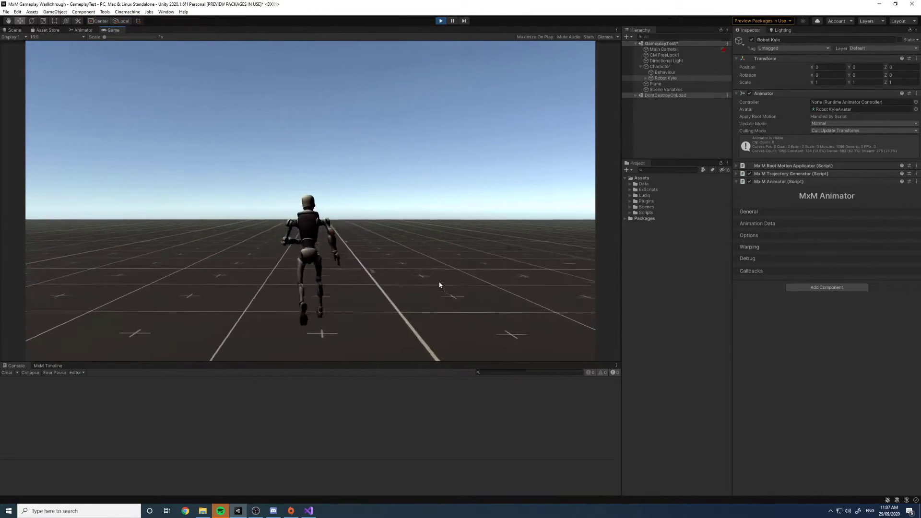
{"action": "key", "text": "d"}
{"action": "key", "text": "w"}
{"action": "key", "text": "d"}
{"action": "key", "text": "s"}
{"action": "key", "text": "a"}
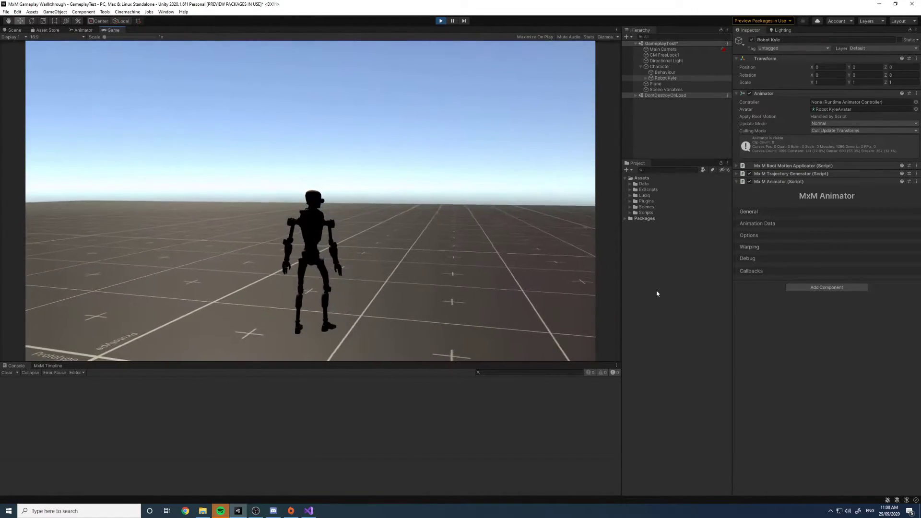
Inspect the calibration module assigned as the Calibration Override in Robot Kyle's MxM Animator
{"action": "left_click", "coordinate": [764, 224]}
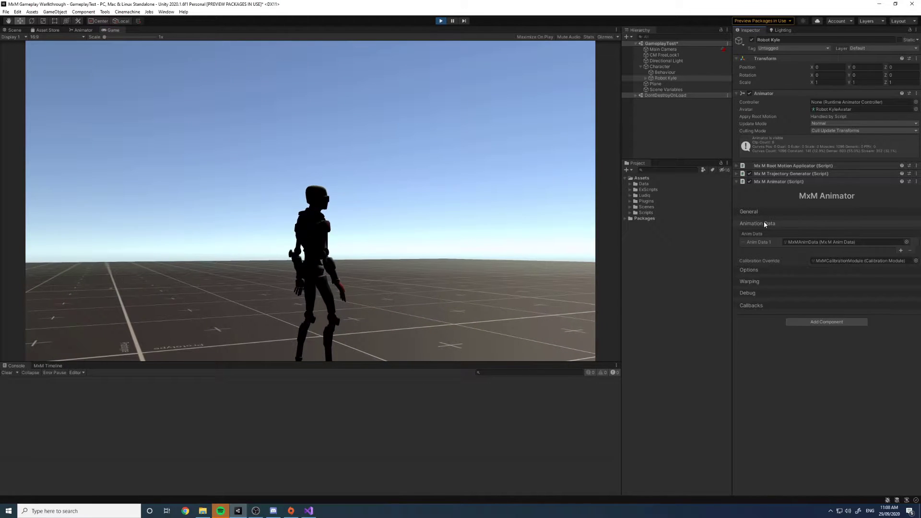
{"action": "left_click", "coordinate": [847, 261]}
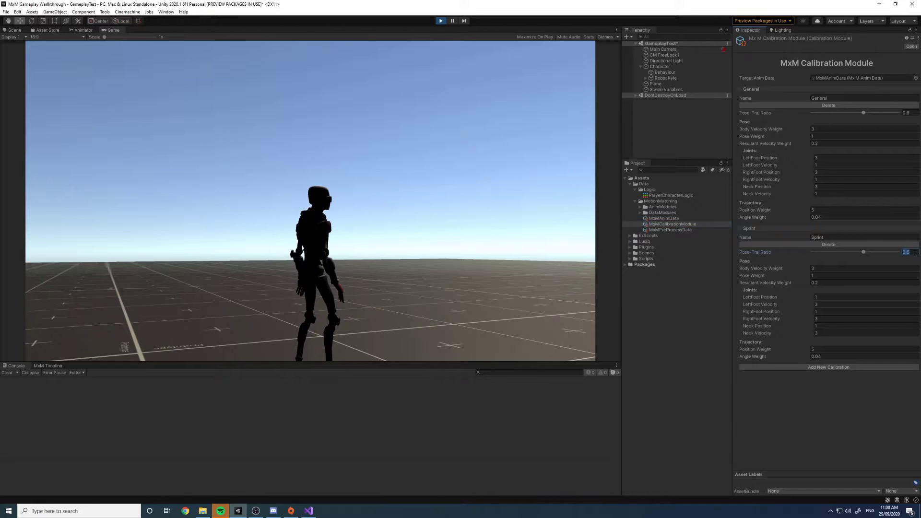
{"action": "left_click", "coordinate": [677, 314]}
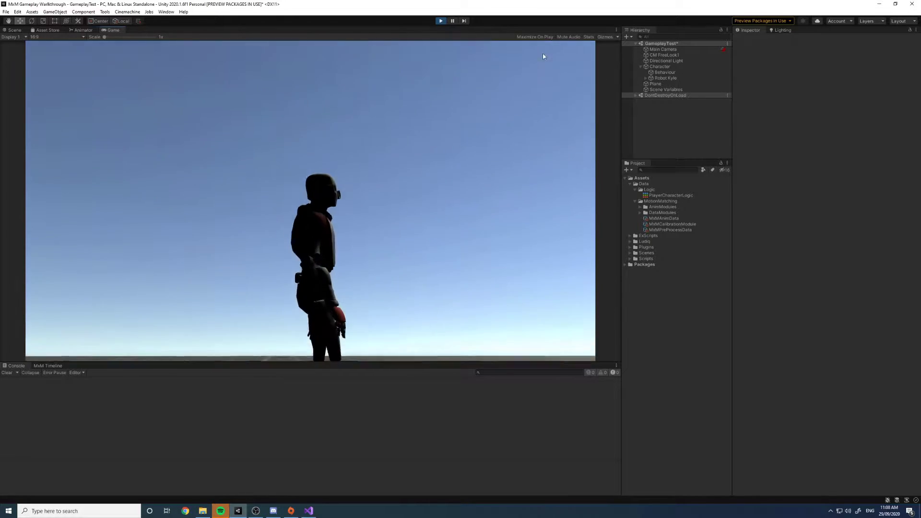
Turn on gizmos in the game view and review Robot Kyle's MxM Animator debug options with its trajectory drawn
{"action": "left_click", "coordinate": [607, 37]}
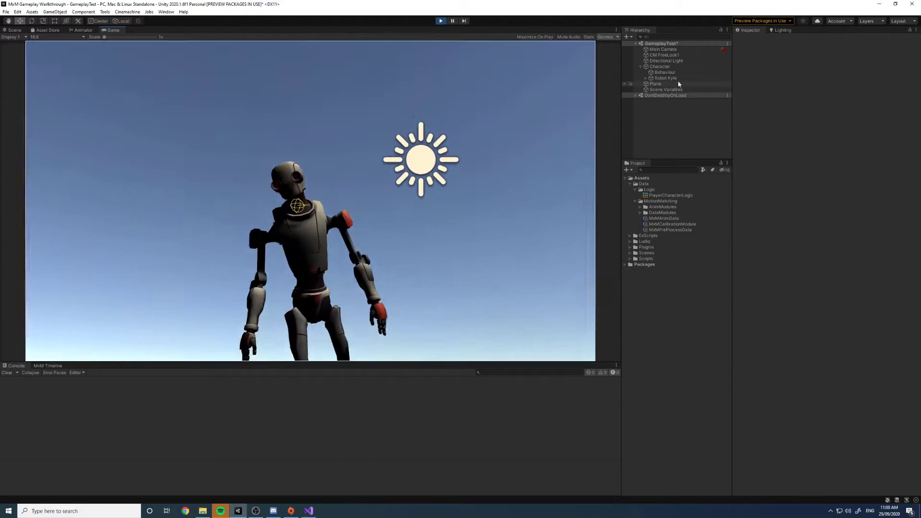
{"action": "left_click", "coordinate": [672, 78]}
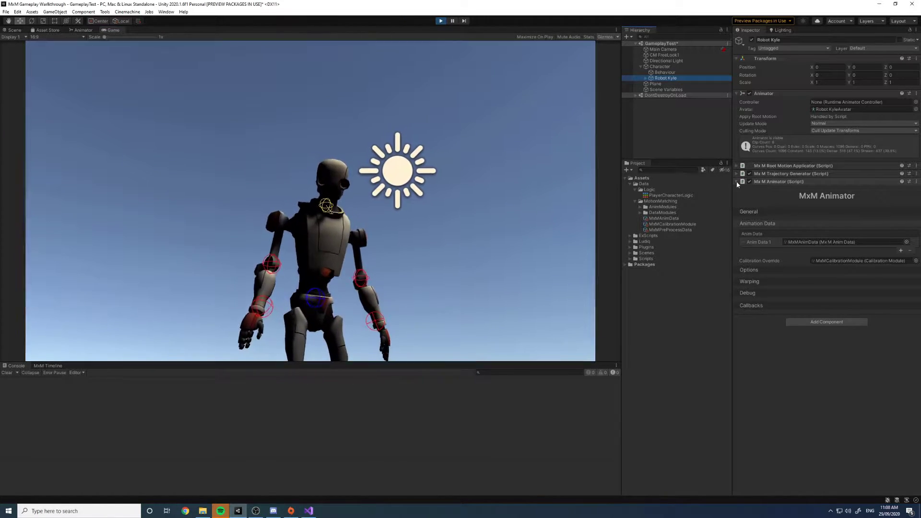
{"action": "left_click", "coordinate": [755, 182]}
{"action": "left_click", "coordinate": [756, 181]}
{"action": "left_click", "coordinate": [477, 275]}
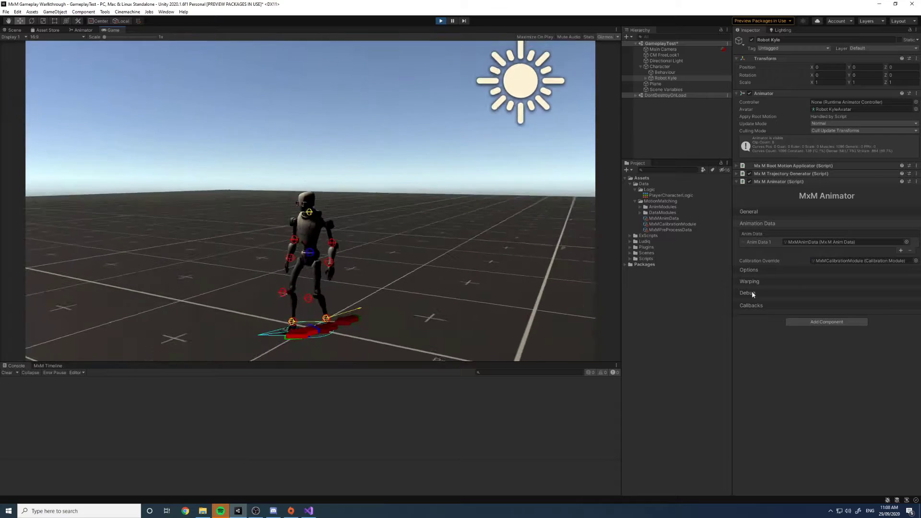
{"action": "left_click", "coordinate": [749, 292]}
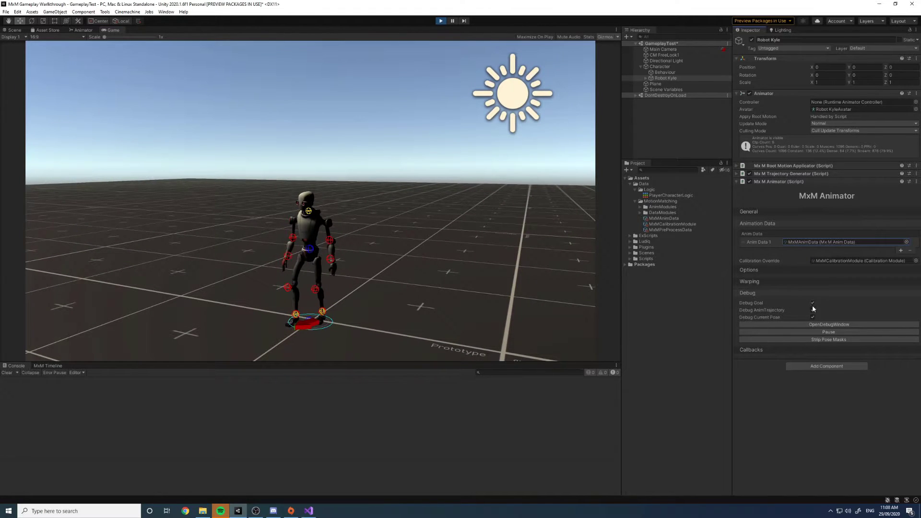
{"action": "left_click", "coordinate": [743, 293]}
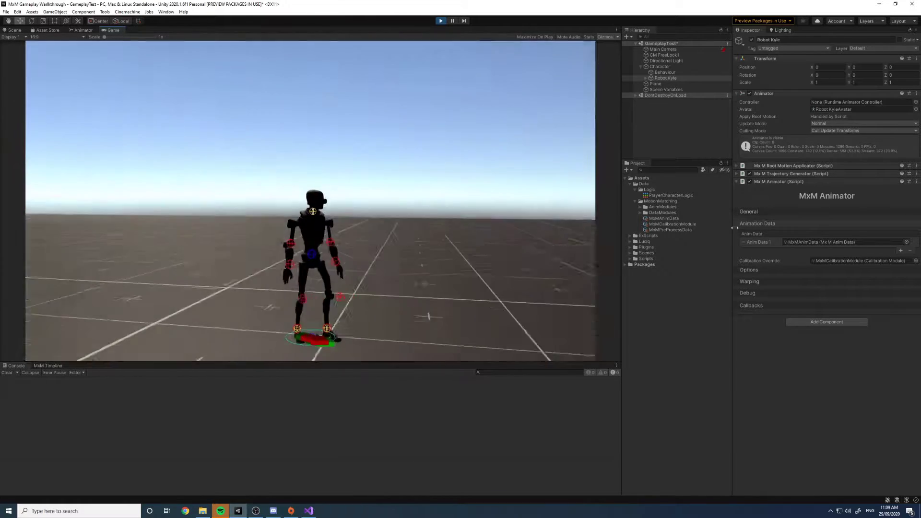
Set Max Speed in Robot Kyle's MxM Trajectory Generator to 10 and run the character to test it
{"action": "left_click", "coordinate": [736, 174]}
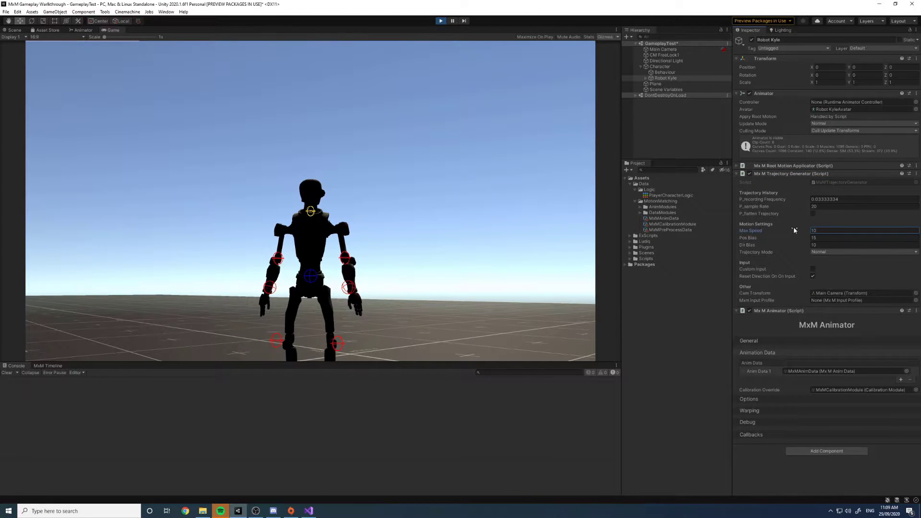
{"action": "left_click", "coordinate": [453, 263]}
{"action": "key", "text": "a"}
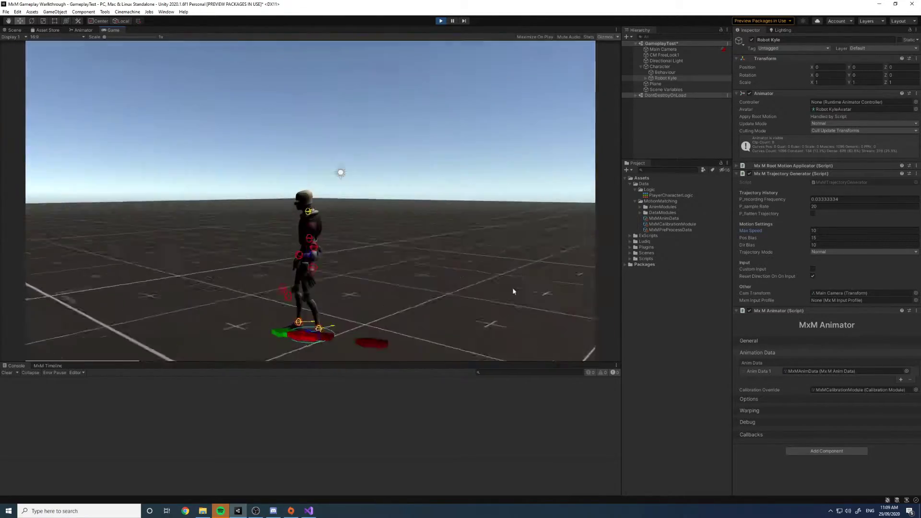
Set the trajectory generator's Max Speed to 4 and run the character to compare the movement
{"action": "left_click", "coordinate": [815, 231]}
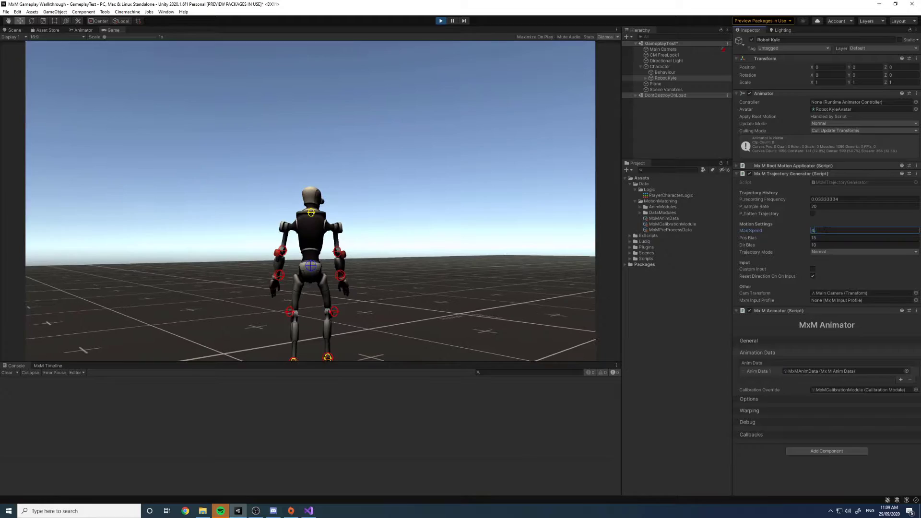
{"action": "left_click", "coordinate": [496, 209]}
{"action": "key", "text": "w"}
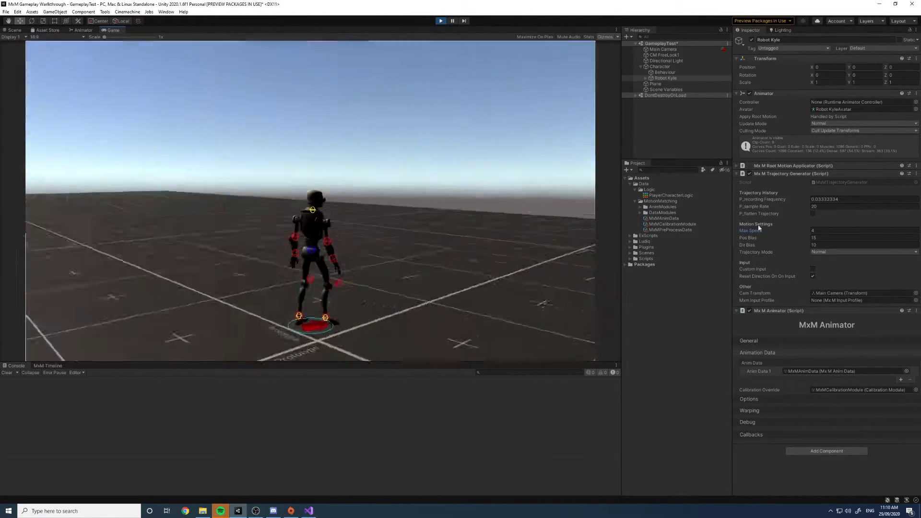
Run and turn the character to examine how its predicted trajectory responds to the existing Pos Bias and Dir Bias
{"action": "left_click", "coordinate": [821, 231]}
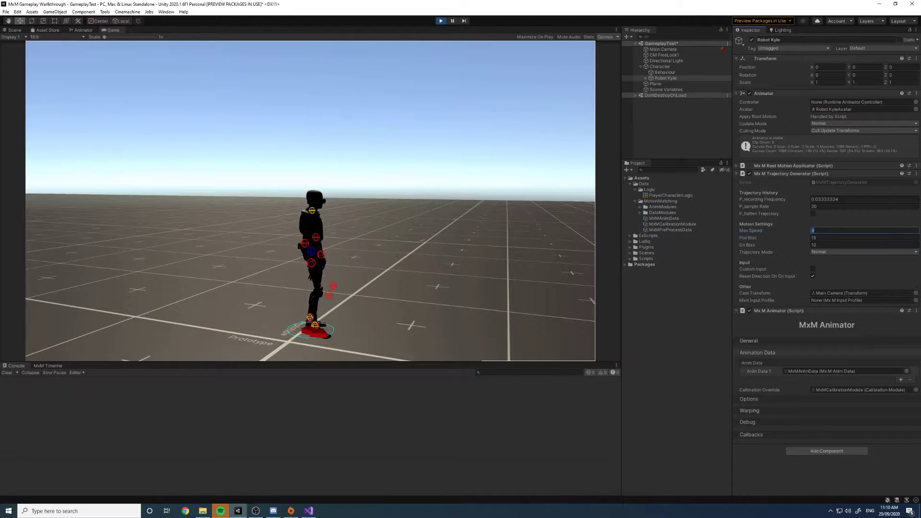
{"action": "left_click", "coordinate": [496, 240]}
{"action": "key", "text": "w"}
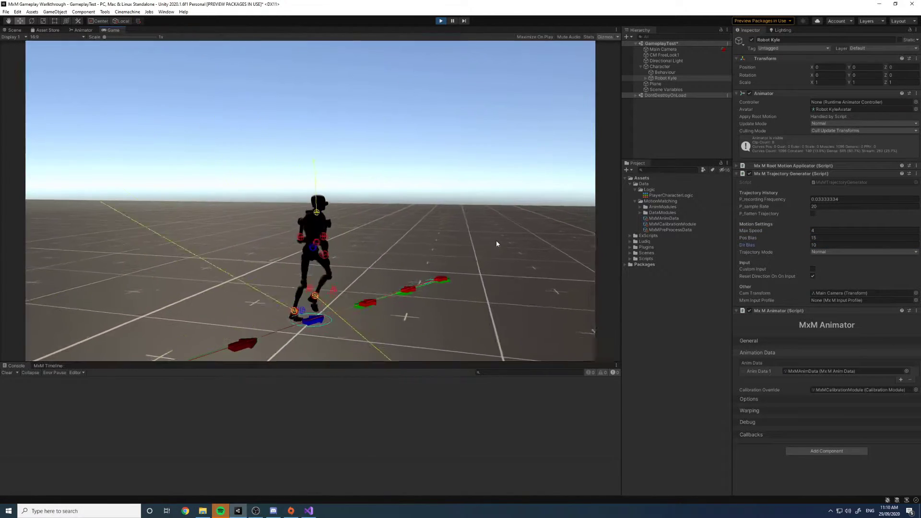
{"action": "key", "text": "d"}
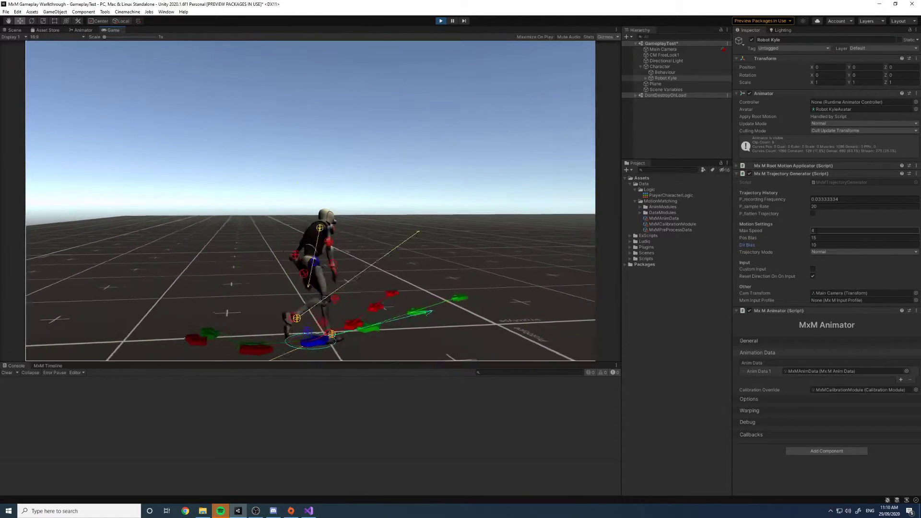
{"action": "left_click", "coordinate": [823, 238]}
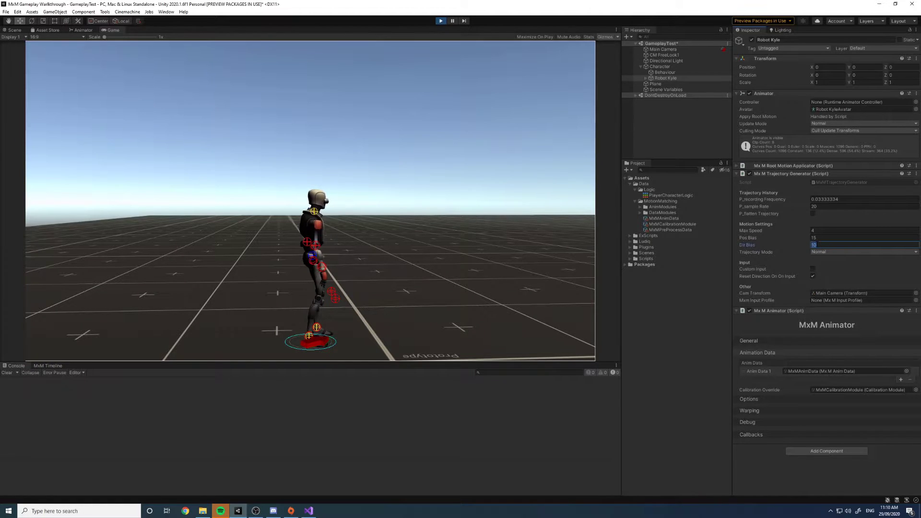
{"action": "left_click", "coordinate": [442, 312]}
{"action": "key", "text": "w"}
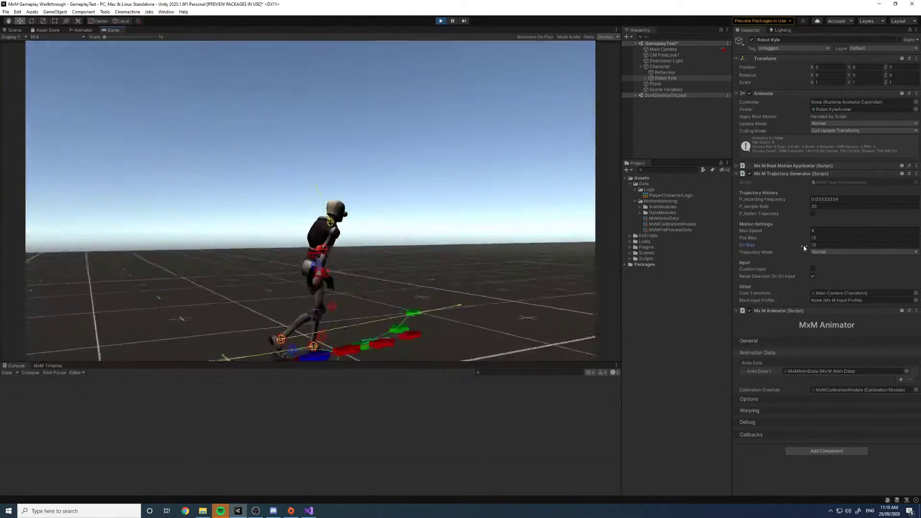
Set Pos Bias and Dir Bias to 50 and test the character's turning
{"action": "left_click", "coordinate": [815, 237]}
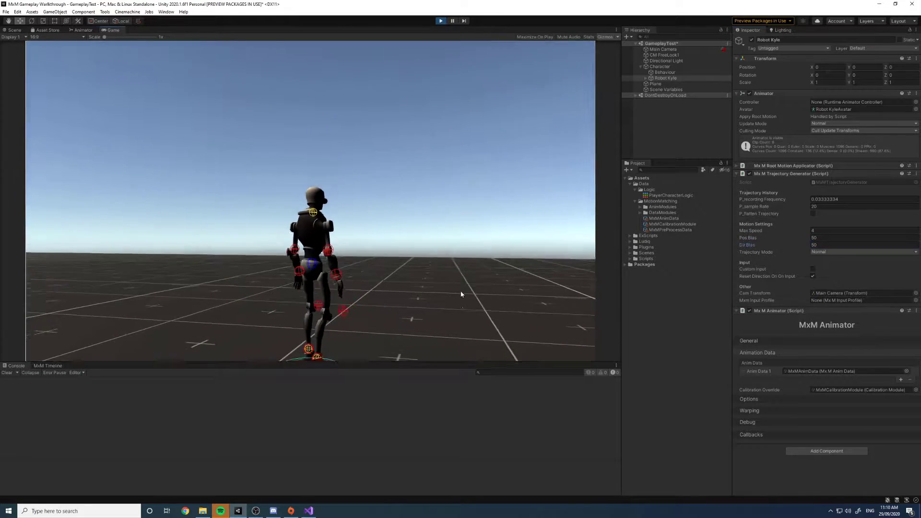
{"action": "left_click", "coordinate": [458, 326]}
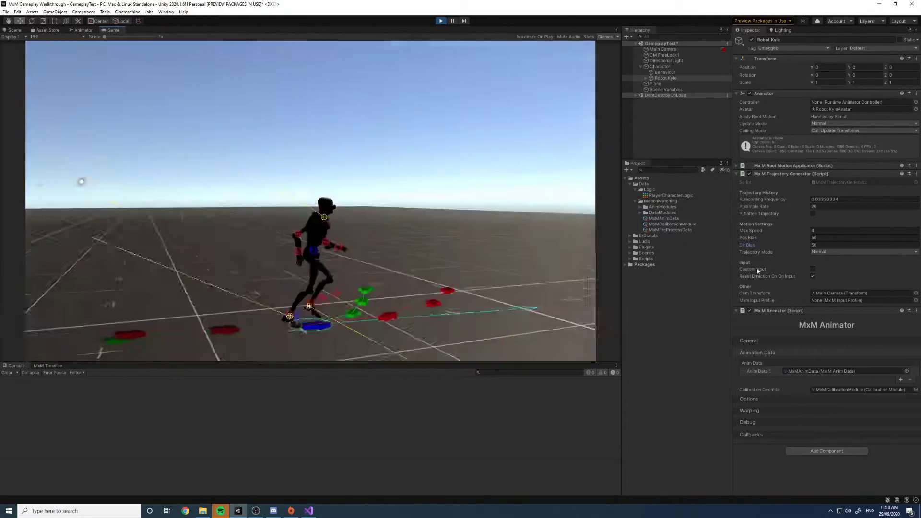
Try Pos Bias and Dir Bias at 1, test the character's movement, and stop play mode
{"action": "left_click", "coordinate": [825, 237]}
{"action": "type", "text": "1"}
{"action": "left_click", "coordinate": [821, 245]}
{"action": "type", "text": "1"}
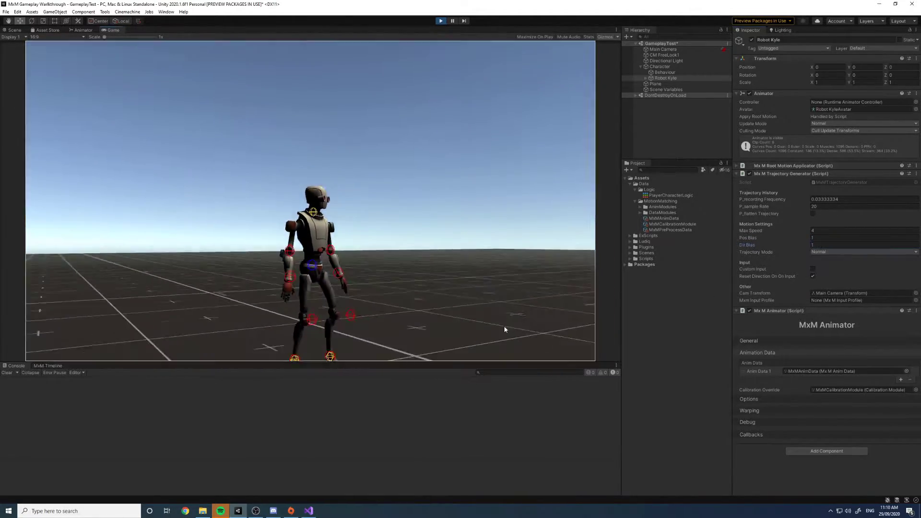
{"action": "left_click", "coordinate": [519, 330]}
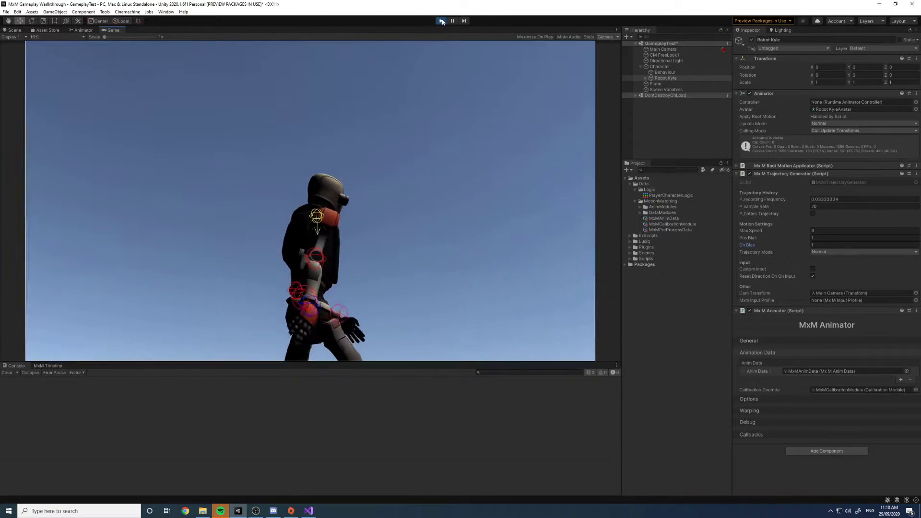
{"action": "left_click", "coordinate": [441, 21]}
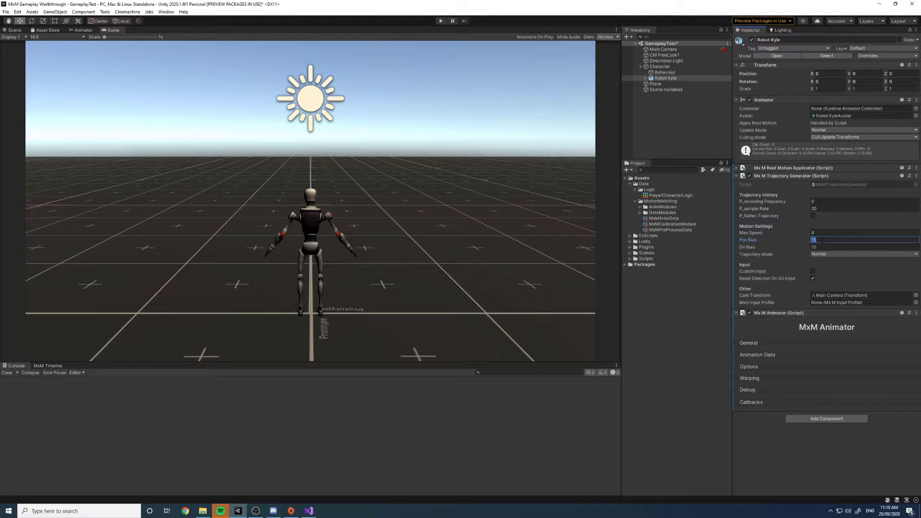
Expand the MxM Animator's animation data, run the scene once more to check the character, and stop play mode
{"action": "left_click", "coordinate": [764, 356]}
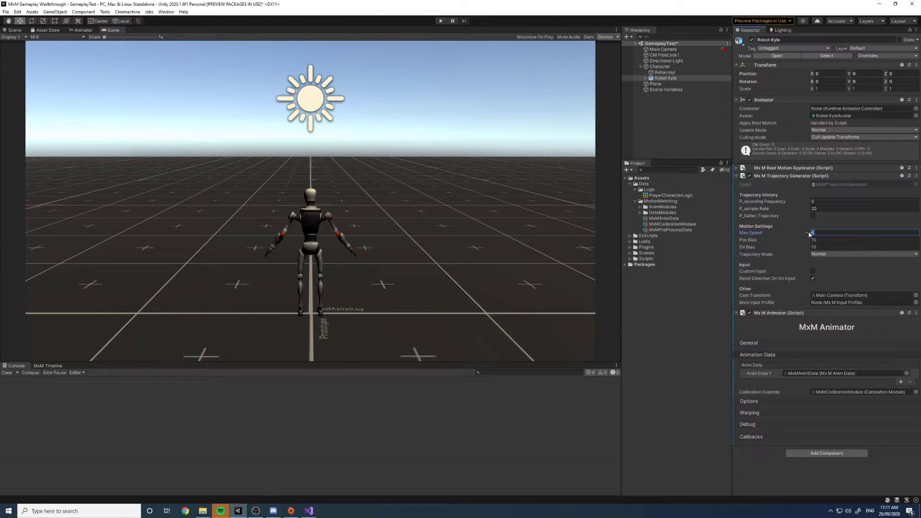
{"action": "left_click", "coordinate": [441, 21]}
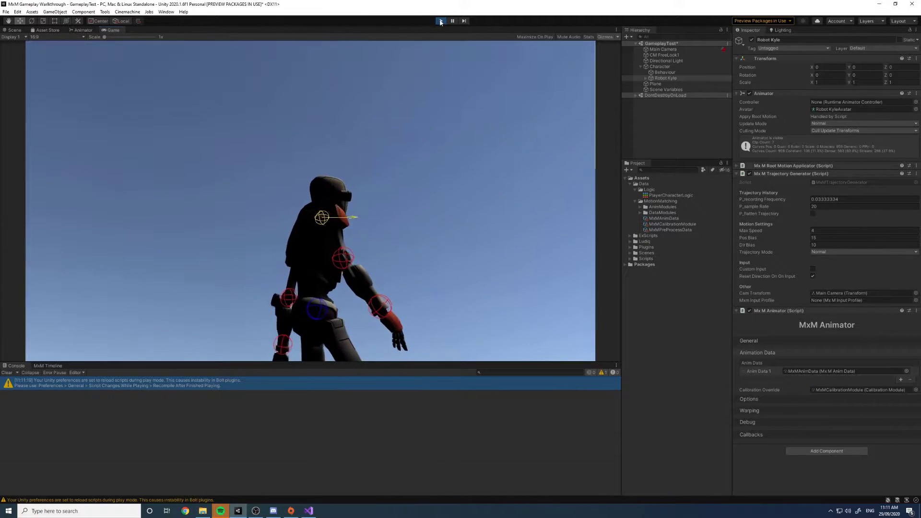
{"action": "left_click", "coordinate": [441, 21]}
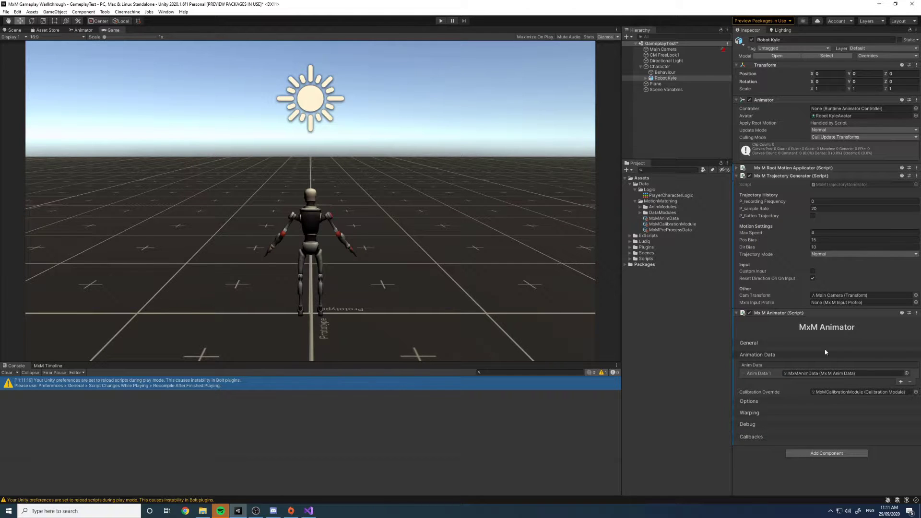
Open the MxMCalibrationModule asset, enter play mode, and run and turn the character under its existing calibration
{"action": "left_click", "coordinate": [681, 226]}
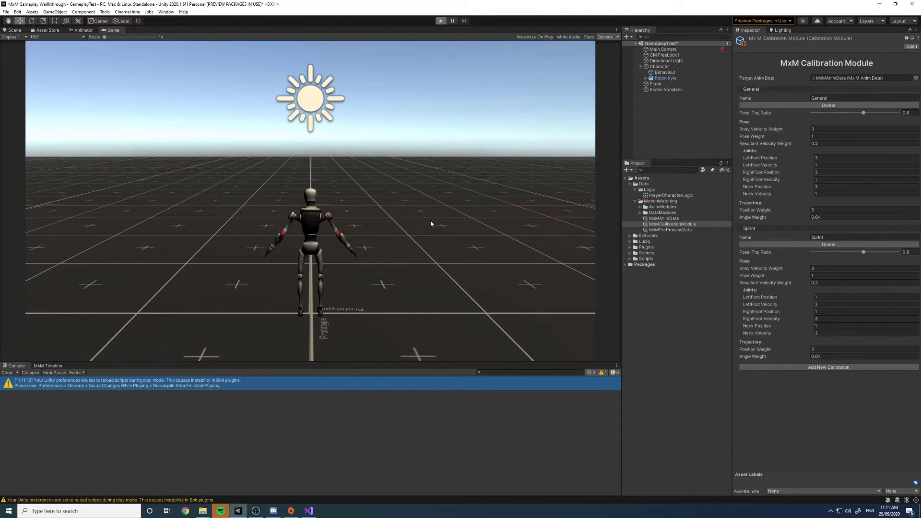
{"action": "key", "text": "ctrl+p"}
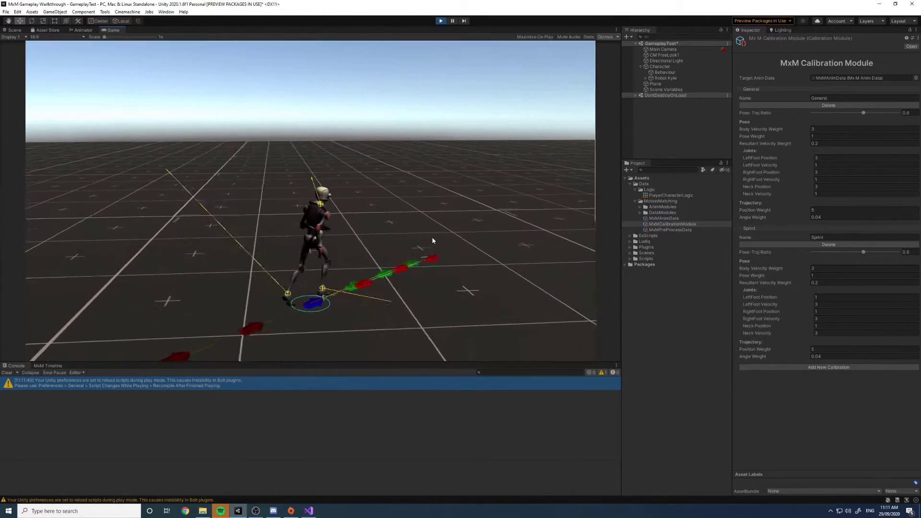
{"action": "key", "text": "w+d"}
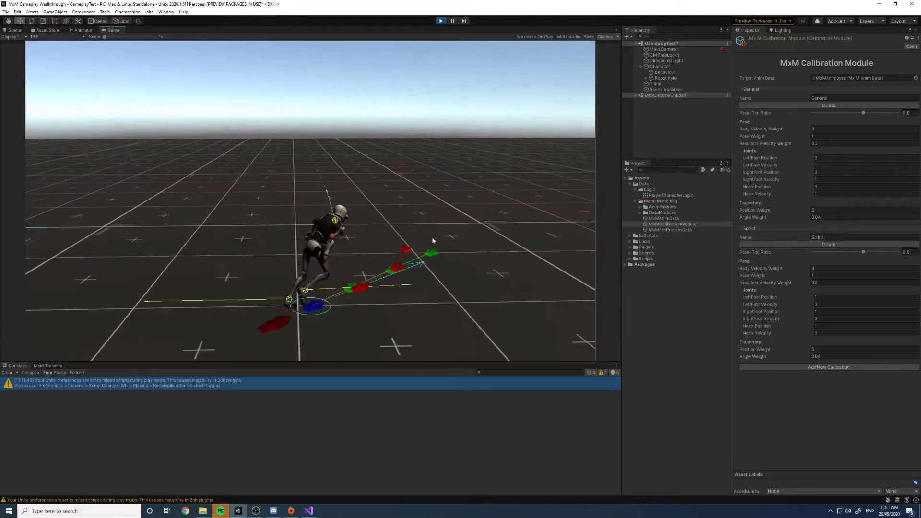
{"action": "key", "text": "a"}
{"action": "key", "text": "d"}
{"action": "key", "text": "a"}
{"action": "key", "text": "d"}
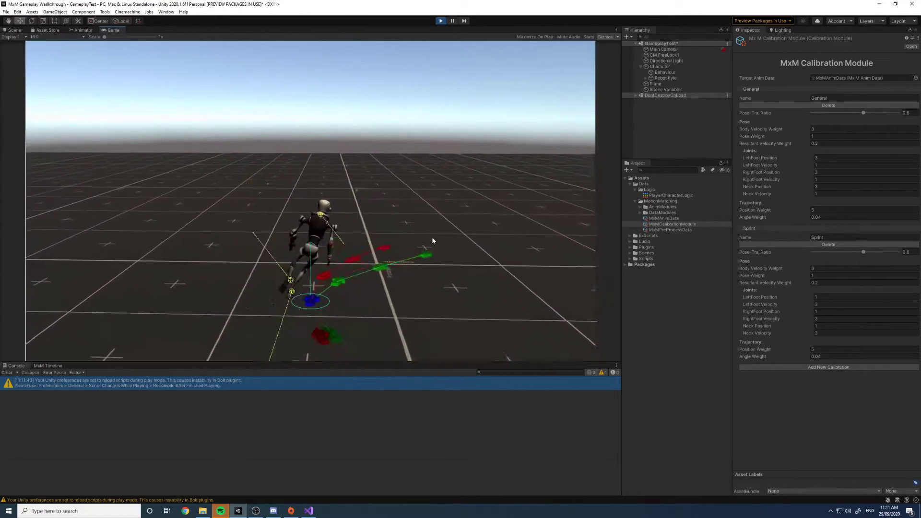
{"action": "key", "text": "a"}
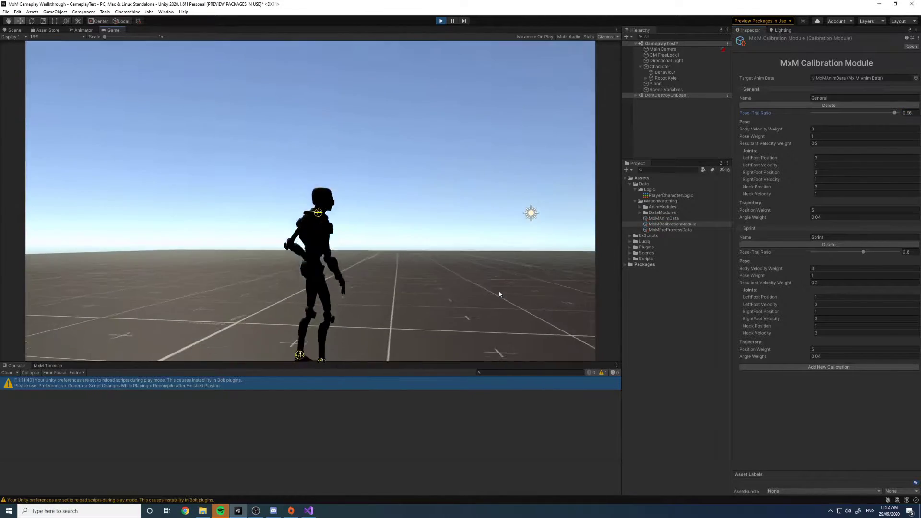
Run and turn the character to test its movement with the General calibration's Pose-Traj Ratio at 0.98
{"action": "left_click", "coordinate": [521, 300]}
{"action": "key", "text": "w"}
{"action": "key", "text": "d"}
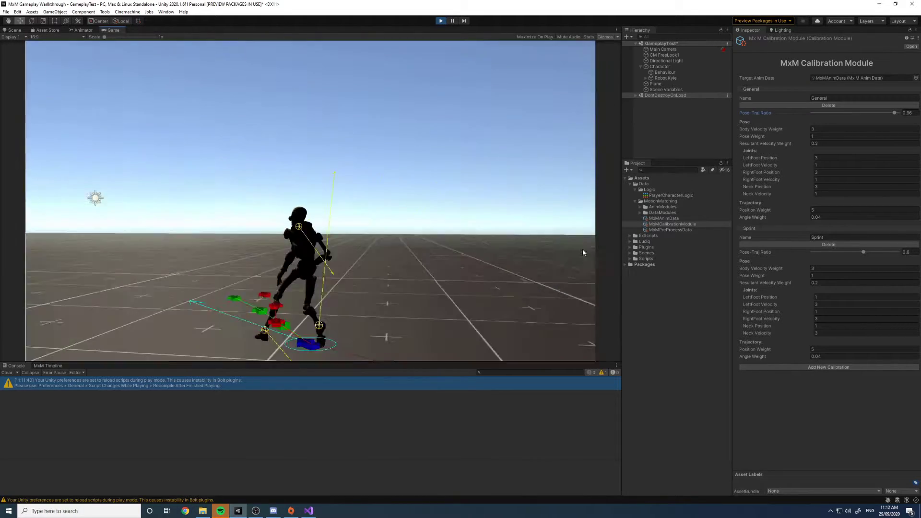
Try the General calibration's Pose-Traj Ratio at 0.146 and 0.443 while testing the character's movement
{"action": "left_click_drag", "start_coordinate": [887, 113], "coordinate": [861, 114]}
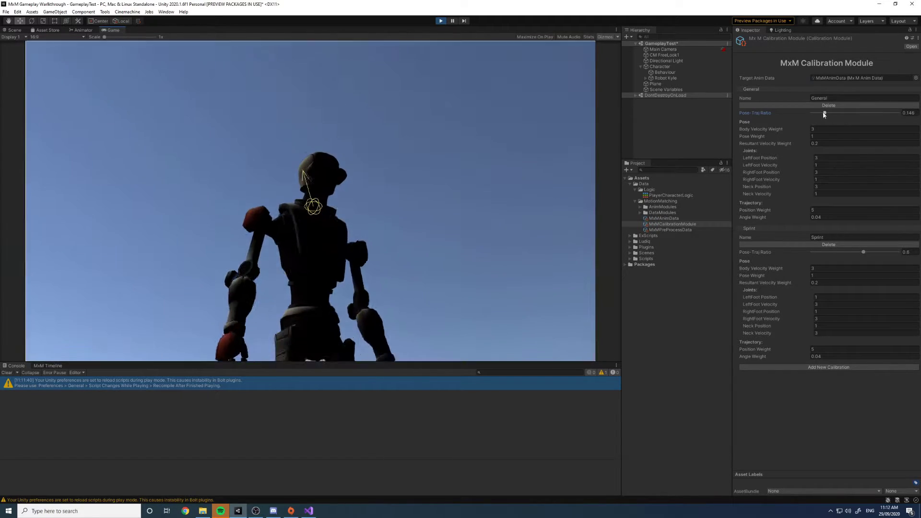
{"action": "left_click_drag", "start_coordinate": [824, 113], "coordinate": [832, 113]}
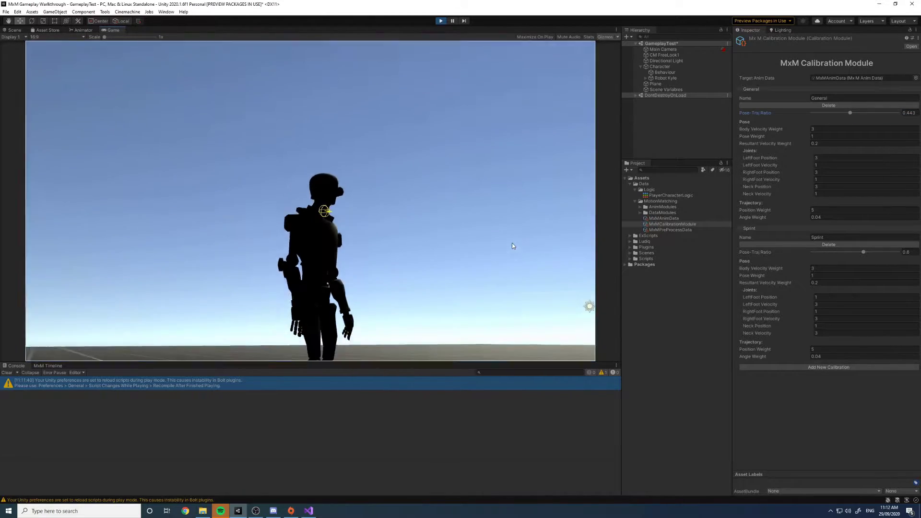
{"action": "left_click", "coordinate": [512, 244]}
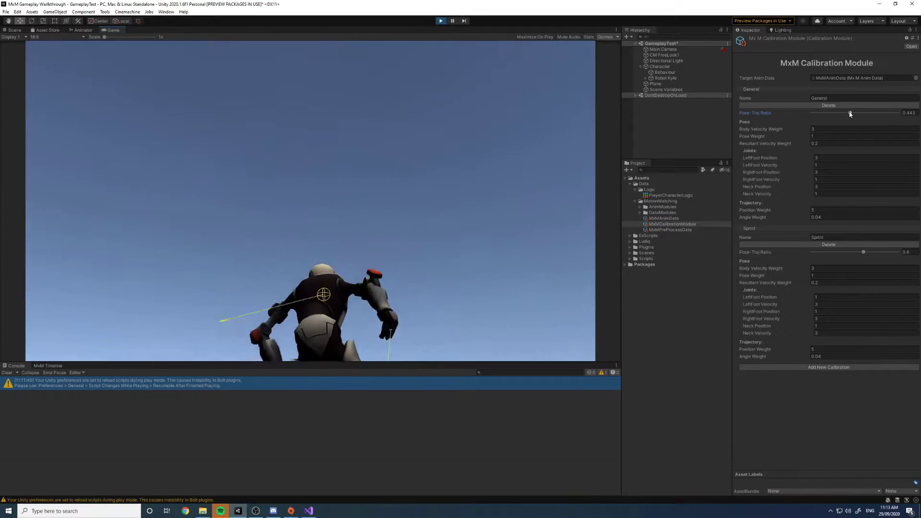
Set the General Pose-Traj Ratio to 0.7 and the Sprint Body Velocity Weight to 6, testing the character's turning
{"action": "left_click_drag", "start_coordinate": [850, 112], "coordinate": [857, 114]}
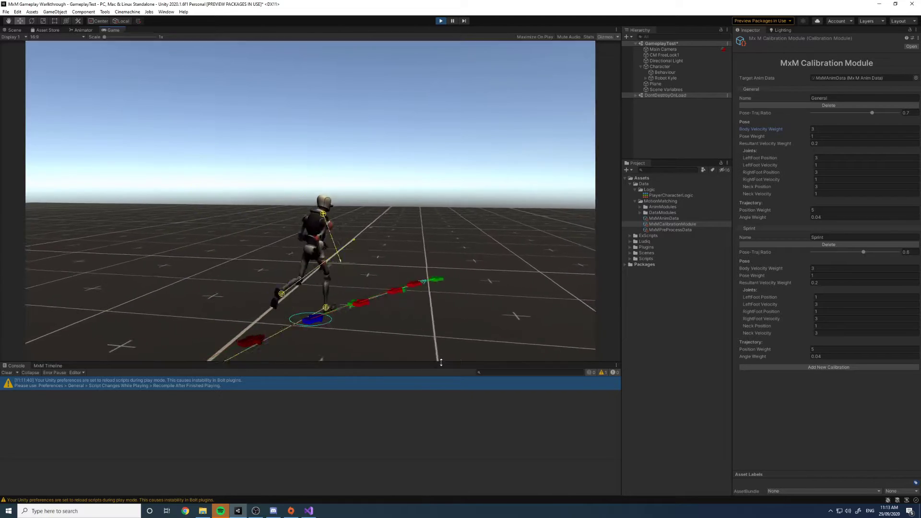
{"action": "left_click", "coordinate": [816, 268]}
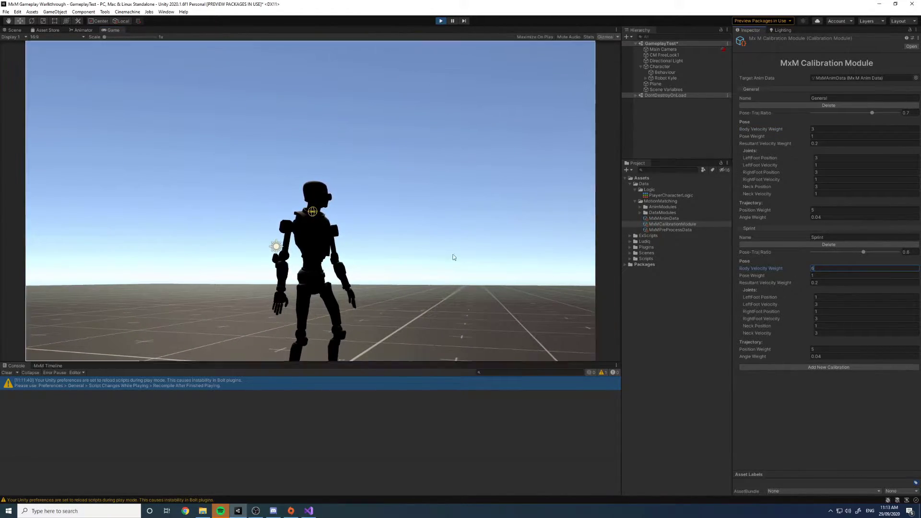
{"action": "left_click", "coordinate": [468, 257]}
{"action": "key", "text": "d"}
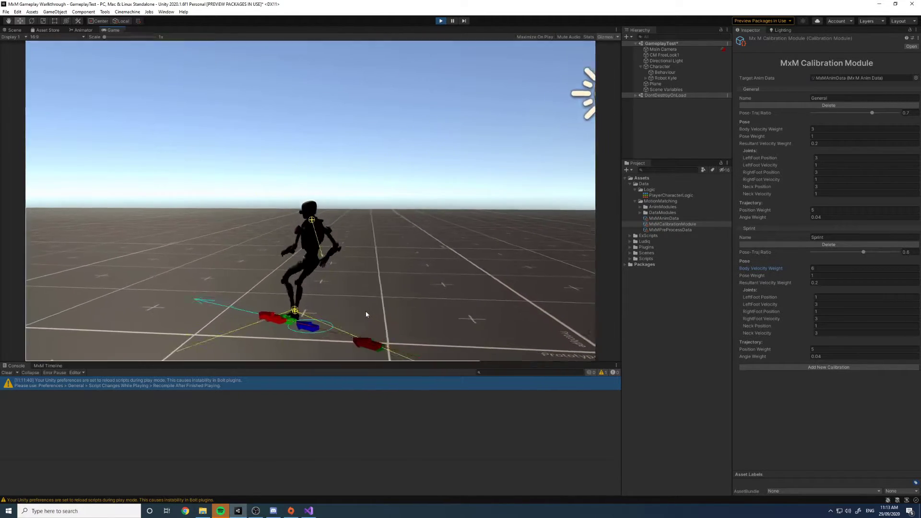
{"action": "key", "text": "w"}
{"action": "key", "text": "a"}
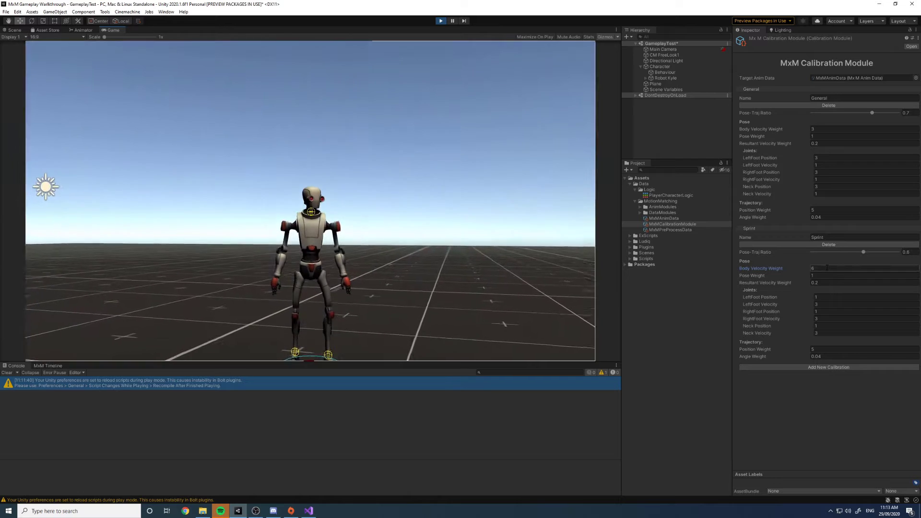
Clear the console messages and try a General Resultant Velocity Weight of 0.1
{"action": "left_click", "coordinate": [826, 268]}
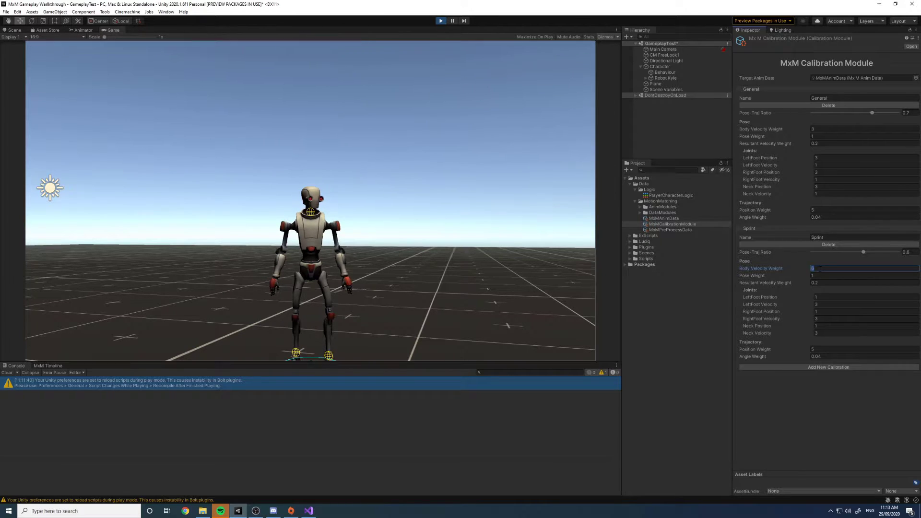
{"action": "left_click", "coordinate": [7, 372]}
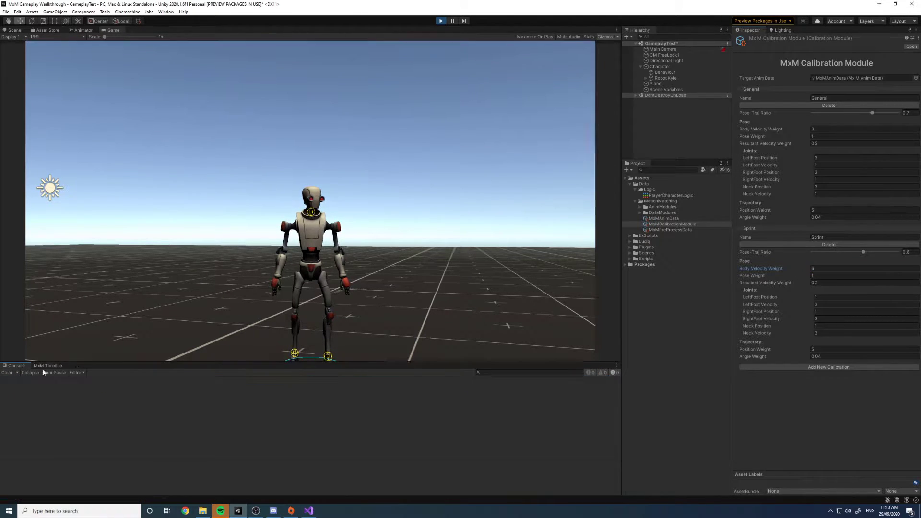
{"action": "left_click", "coordinate": [816, 143]}
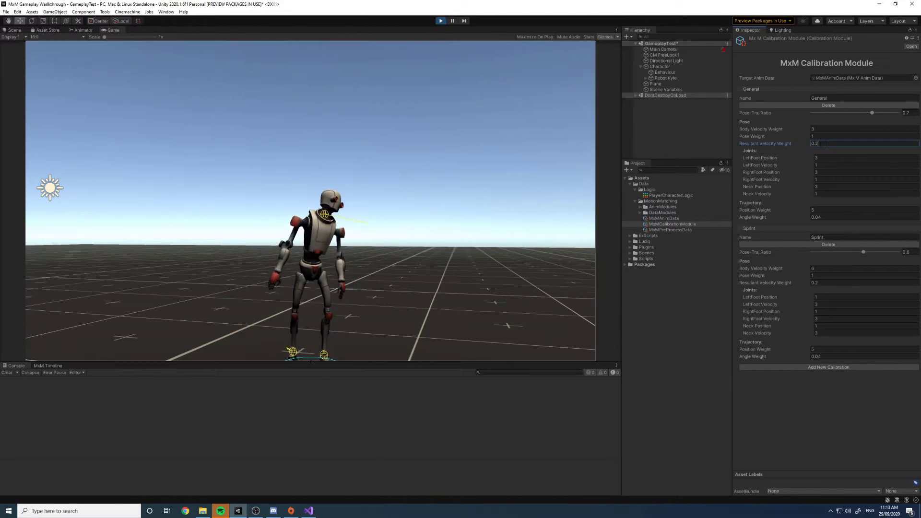
{"action": "type", "text": "0.1"}
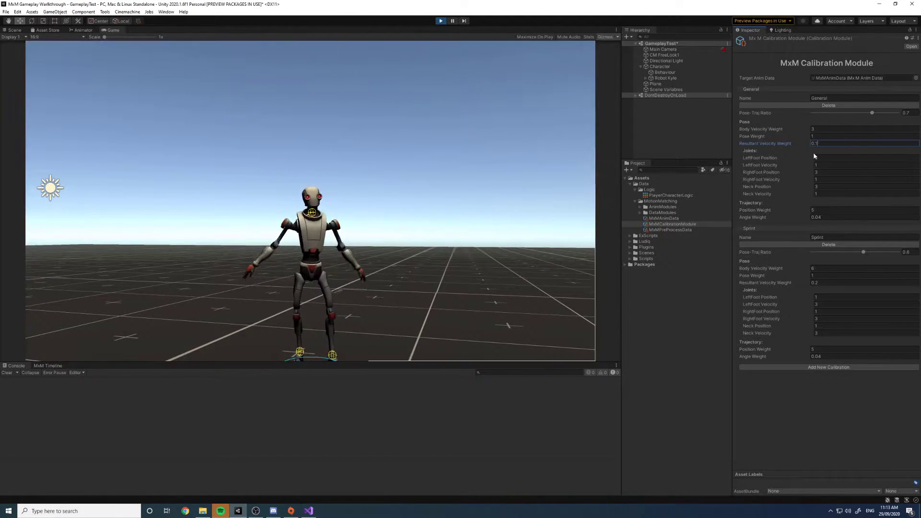
{"action": "key", "text": "Escape"}
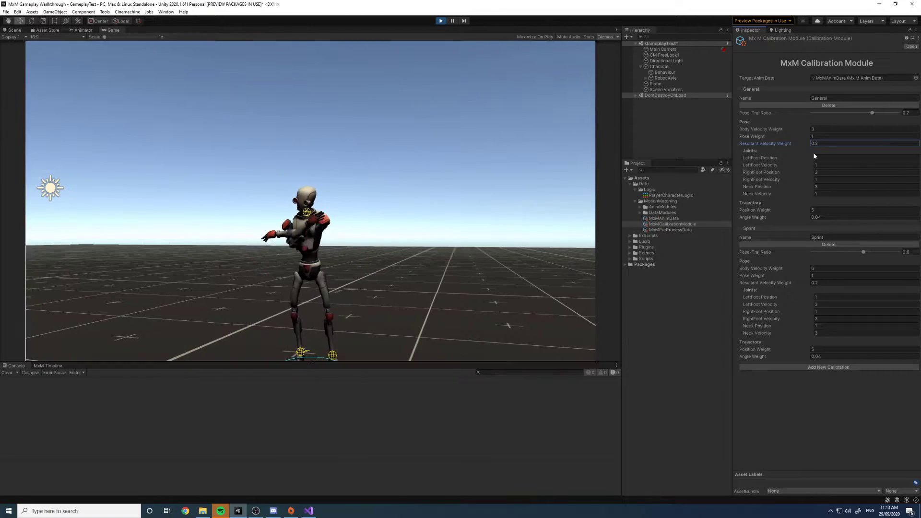
Run the character and change its direction repeatedly to examine turning with the General Resultant Velocity Weight at 0.2
{"action": "key", "text": "w"}
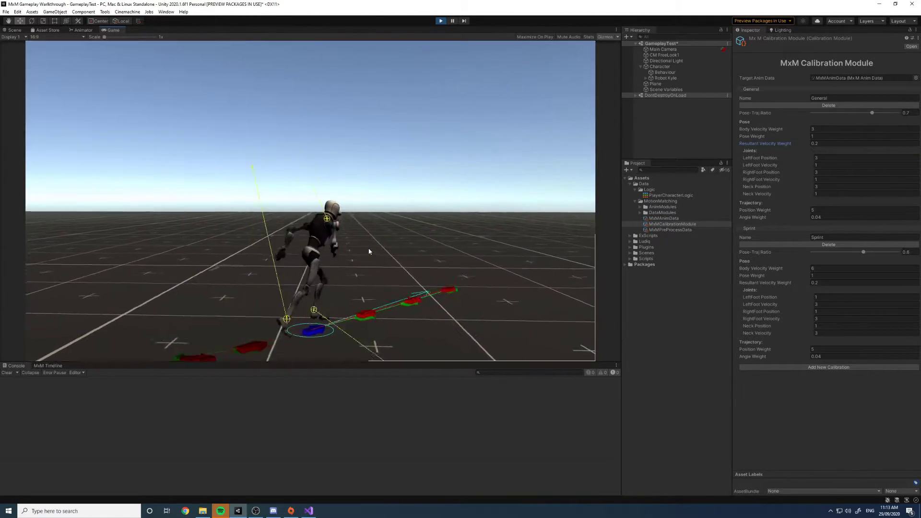
{"action": "key", "text": "a"}
{"action": "key", "text": "d"}
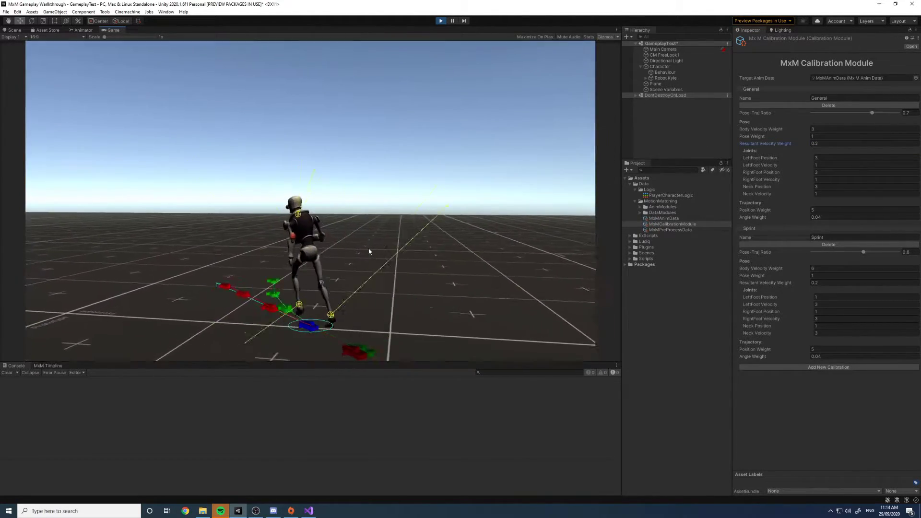
{"action": "key", "text": "w"}
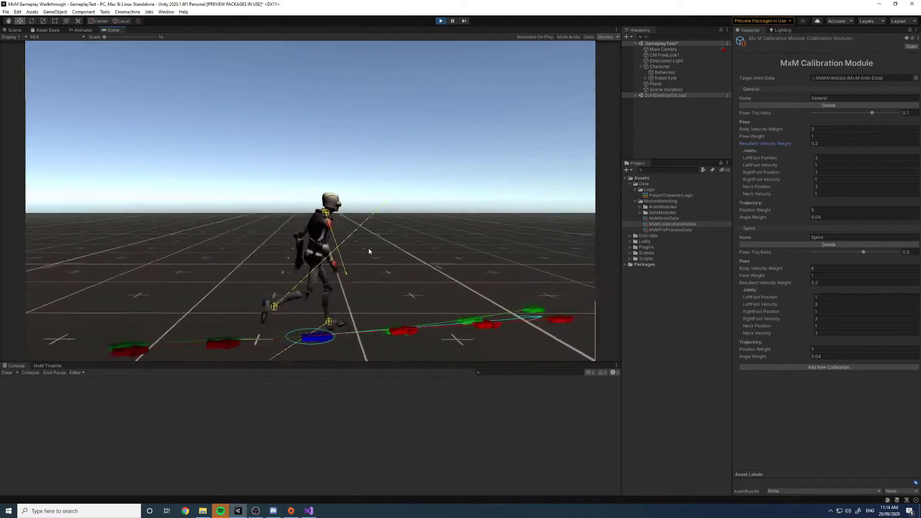
{"action": "key", "text": "d"}
Set the General Resultant Velocity Weight to 0.1 and test the character's turns in both directions
{"action": "left_click", "coordinate": [829, 143]}
{"action": "type", "text": "0.1"}
{"action": "left_click", "coordinate": [408, 231]}
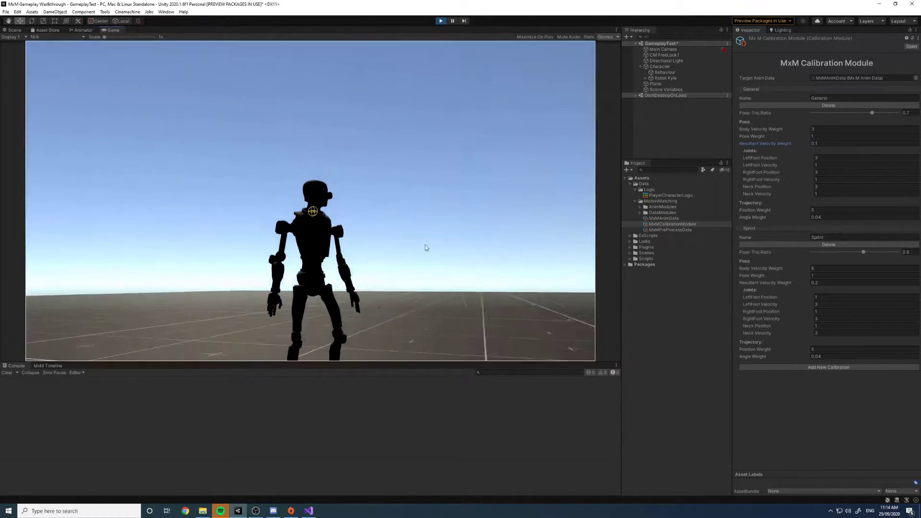
{"action": "key", "text": "d"}
{"action": "key", "text": "a"}
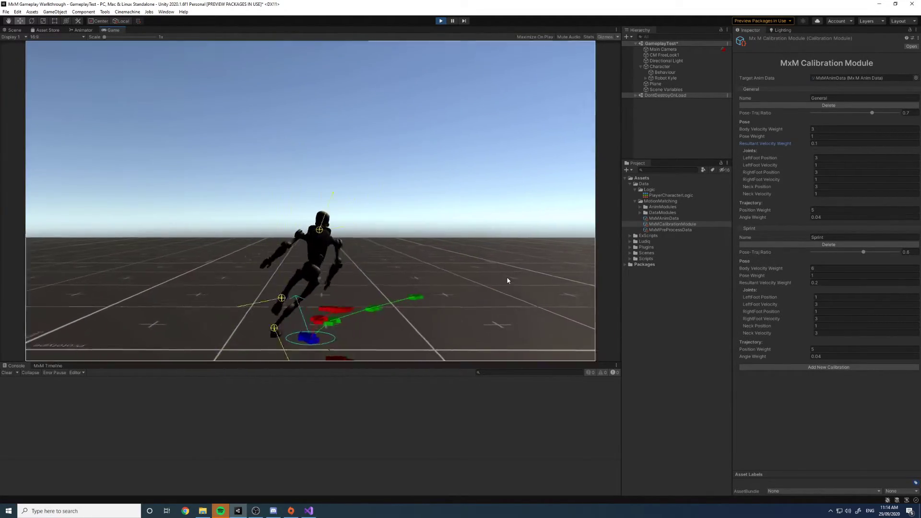
{"action": "key", "text": "d"}
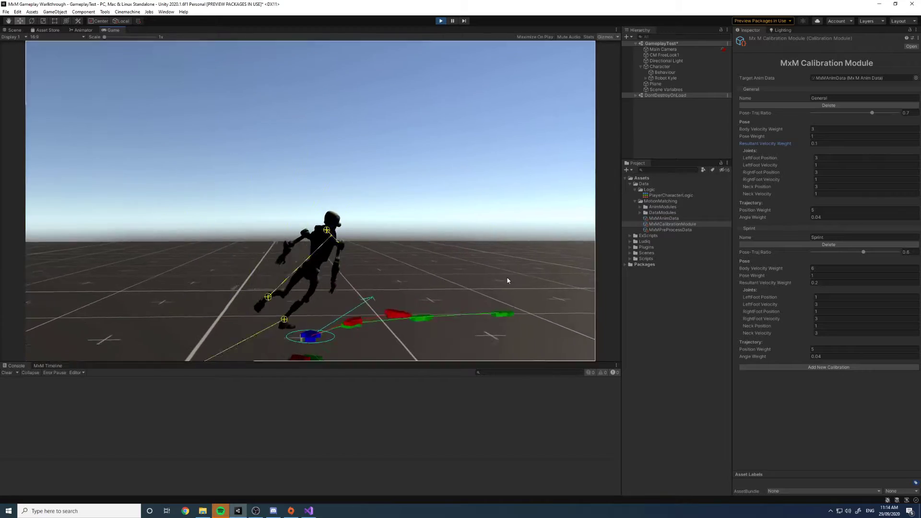
{"action": "key", "text": "a"}
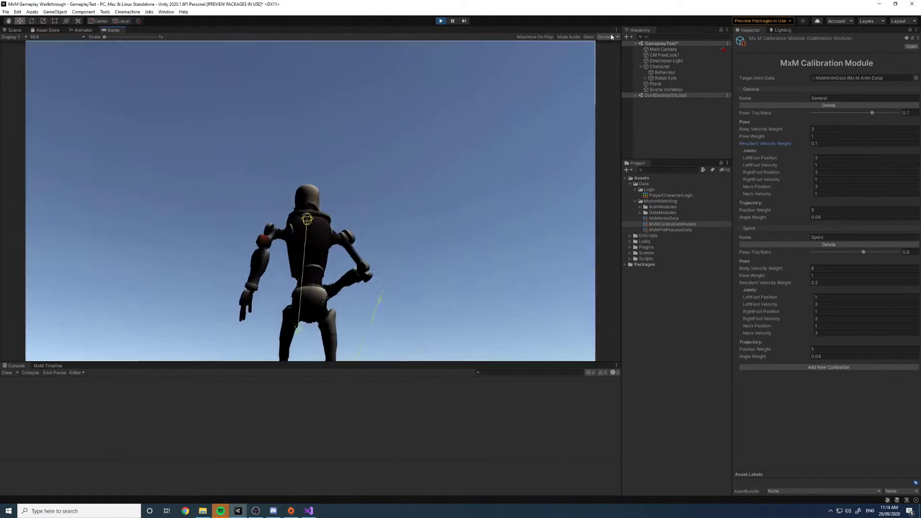
Hide the Game view gizmos and run and turn the character without the debug overlays
{"action": "left_click", "coordinate": [611, 37]}
{"action": "key", "text": "w"}
{"action": "key", "text": "d"}
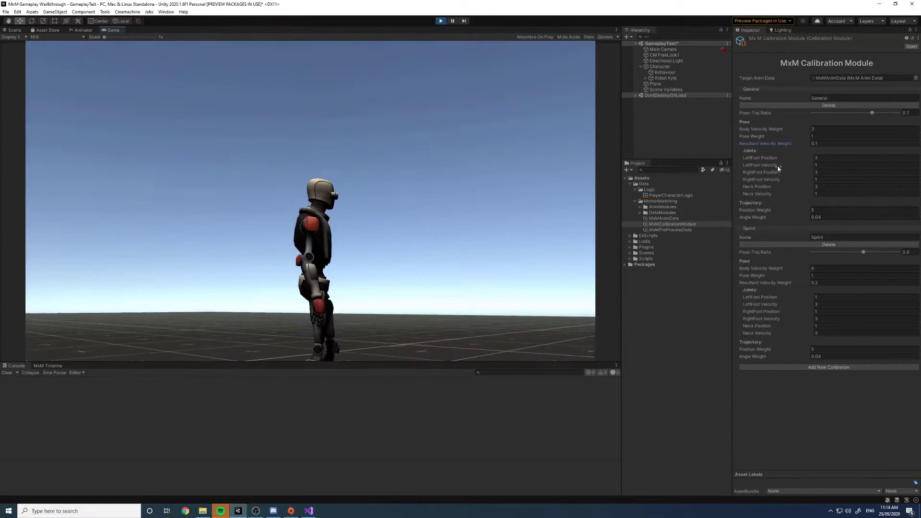
Inspect the General calibration's LeftFoot Position and LeftFoot Velocity weights, and move the character again
{"action": "left_click", "coordinate": [818, 165]}
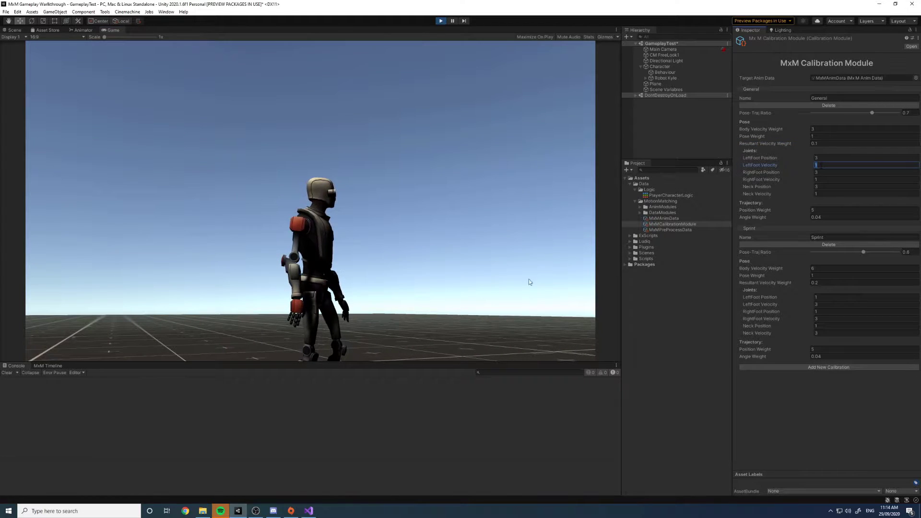
{"action": "left_click", "coordinate": [813, 158]}
{"action": "left_click", "coordinate": [800, 165]}
{"action": "left_click", "coordinate": [529, 269]}
{"action": "key", "text": "d"}
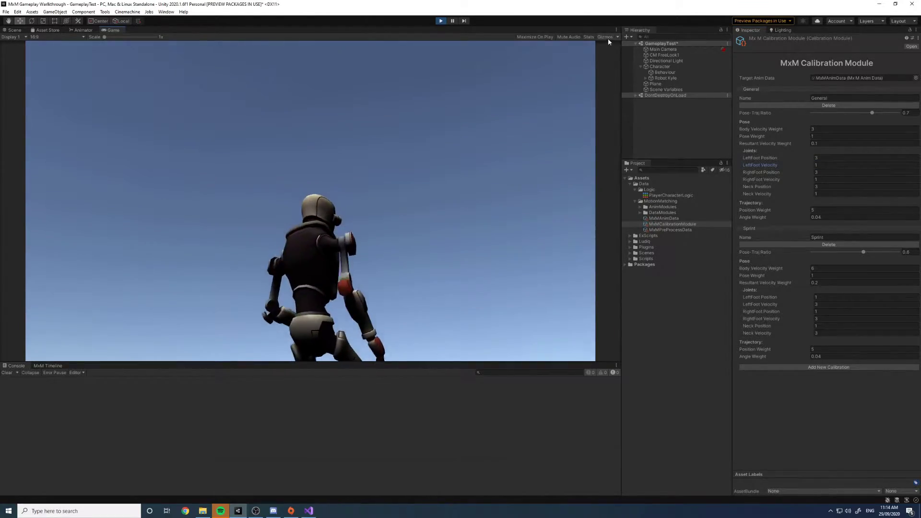
Show the Game view gizmos again, run the character, and pause play mode in mid-movement
{"action": "left_click", "coordinate": [605, 37]}
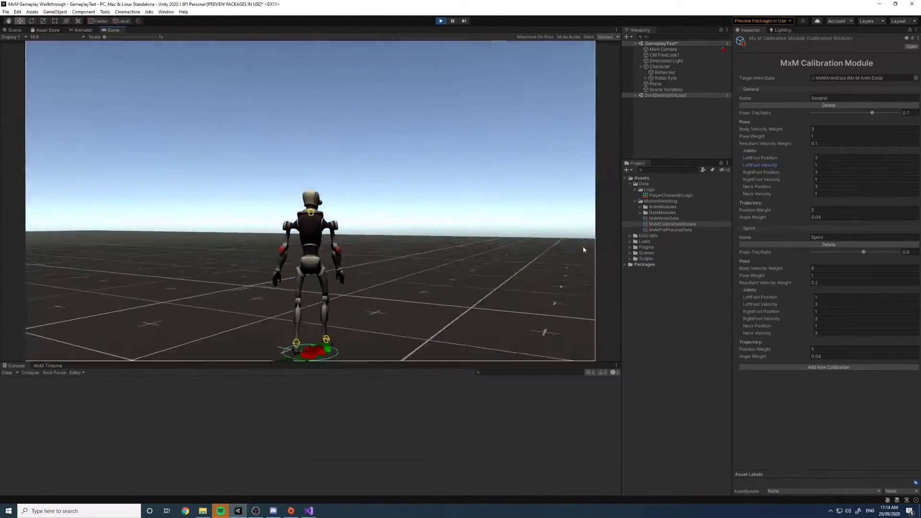
{"action": "key", "text": "w"}
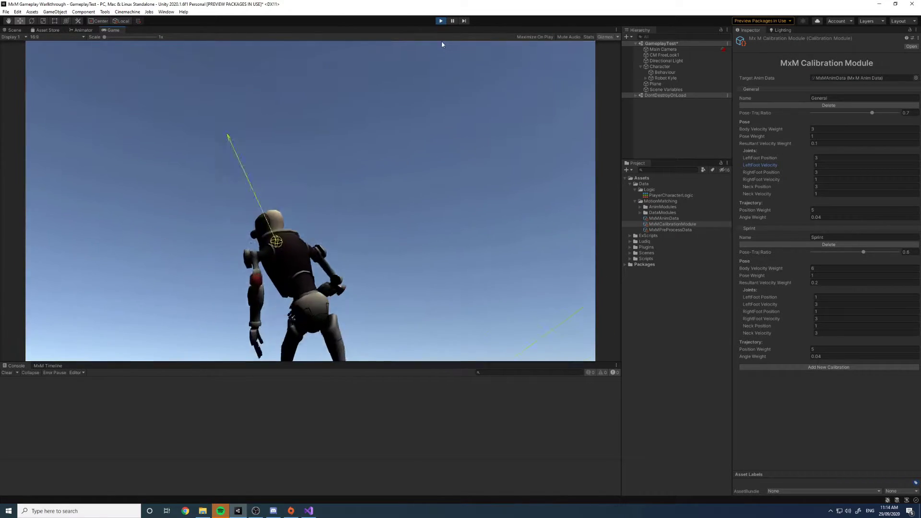
{"action": "left_click", "coordinate": [452, 21]}
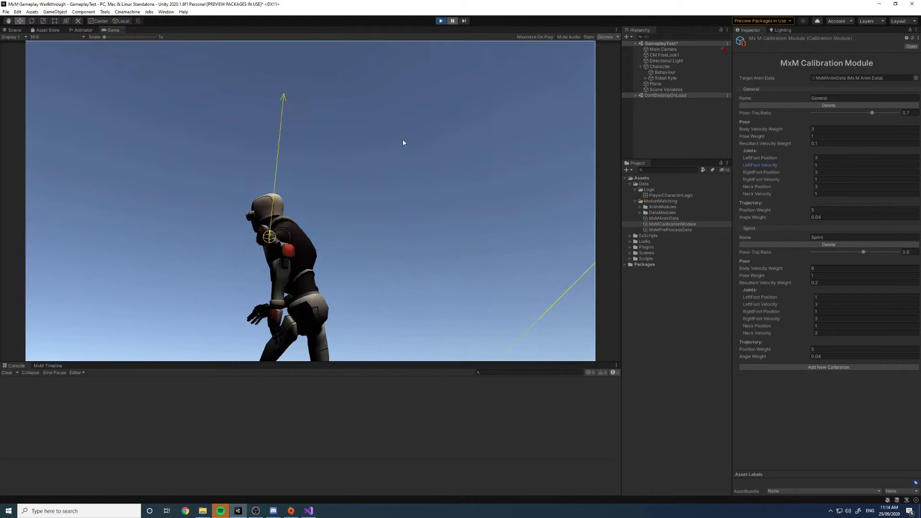
Switch to the Scene view and examine the paused character's joint velocity lines and trajectory arrows up close
{"action": "left_click", "coordinate": [14, 30]}
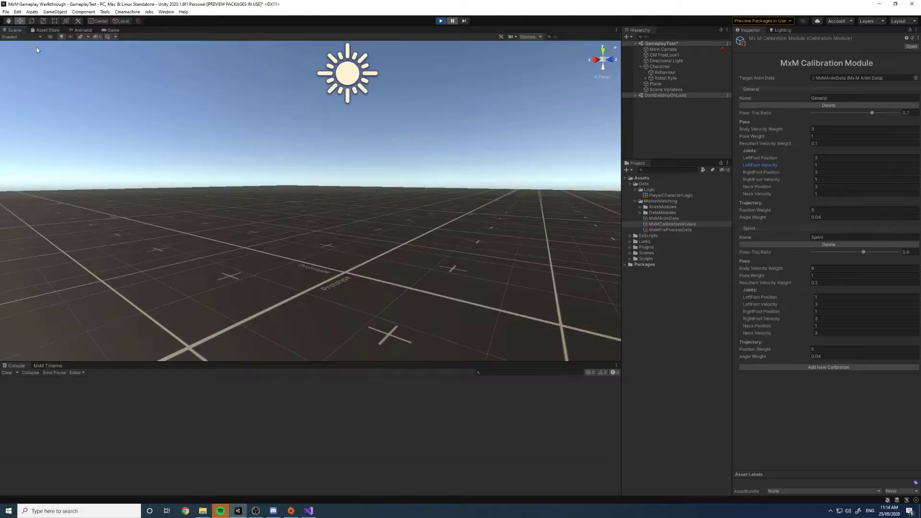
{"action": "key", "text": "w"}
{"action": "right_click_drag", "start_coordinate": [687, 160], "coordinate": [590, 197]}
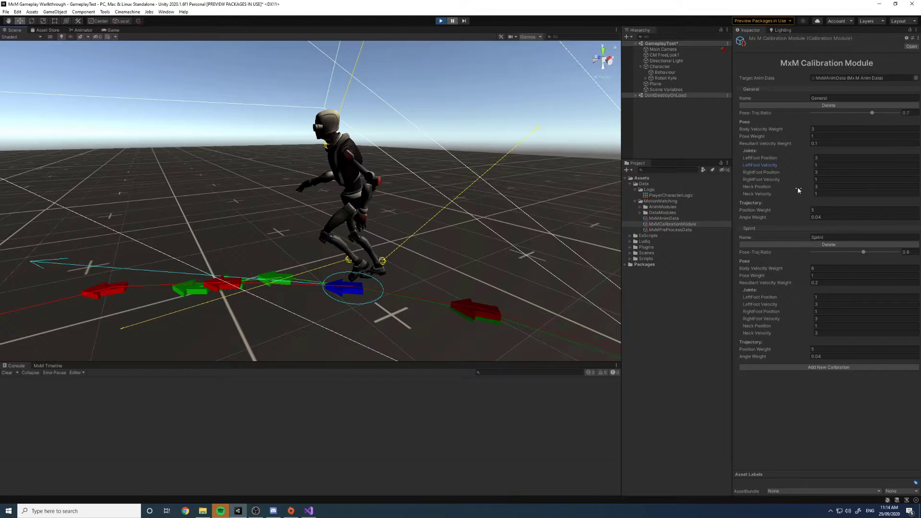
{"action": "mouse_move", "coordinate": [799, 190]}
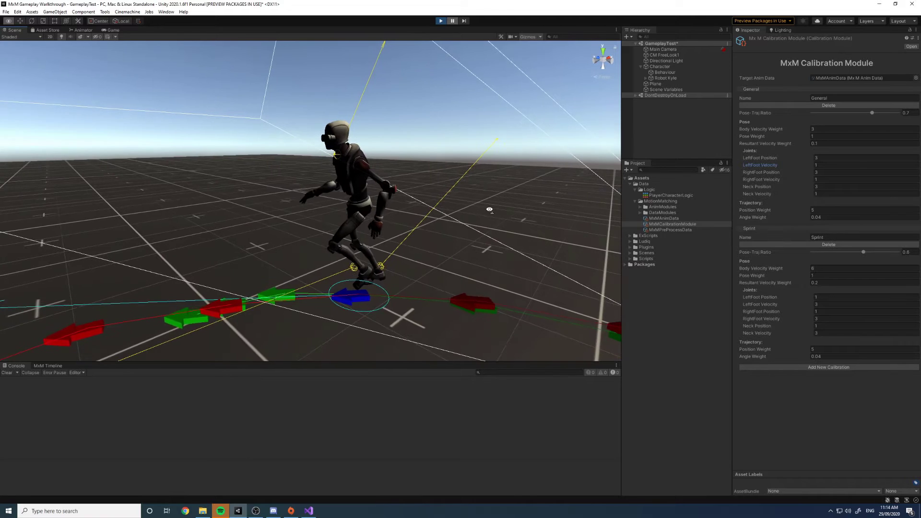
{"action": "right_click_drag", "start_coordinate": [473, 172], "coordinate": [476, 175]}
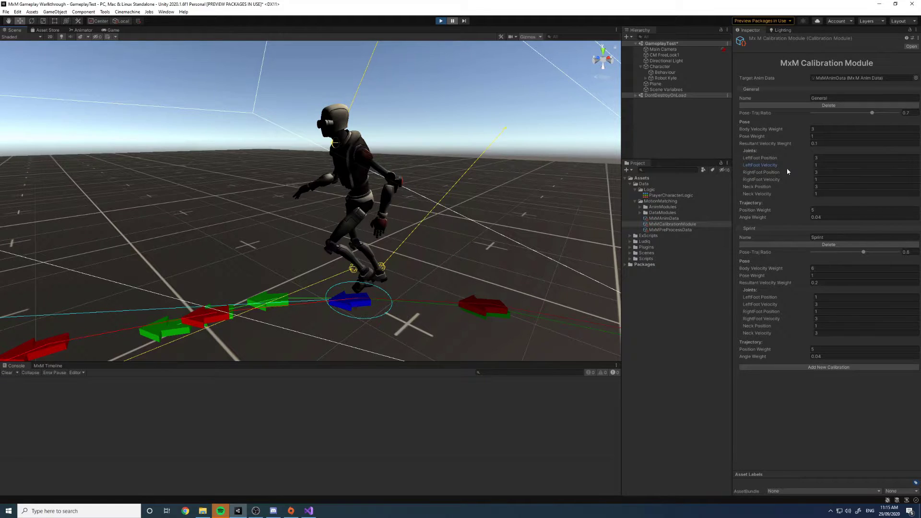
Set the General calibration's Neck Position weight to 6 and Neck Velocity weight to 2
{"action": "mouse_move", "coordinate": [769, 167]}
{"action": "left_click_drag", "start_coordinate": [226, 321], "coordinate": [318, 226], "text": "alt"}
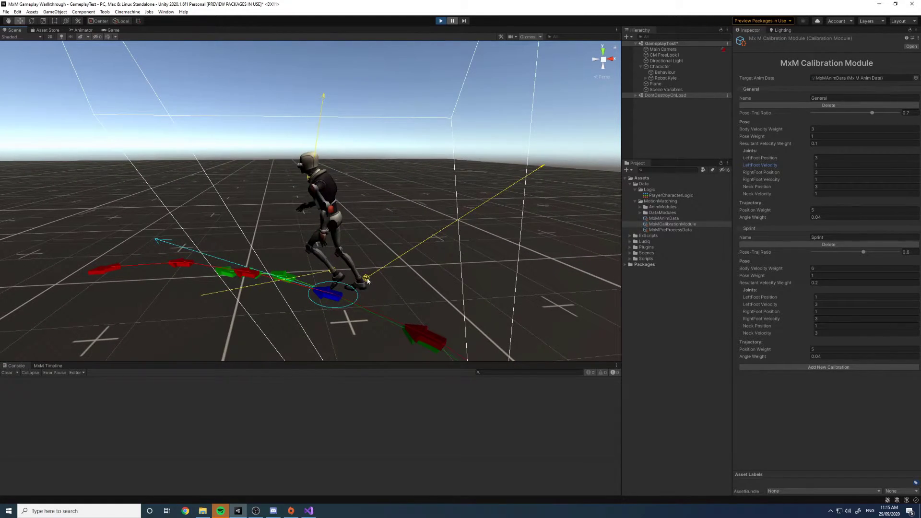
{"action": "left_click_drag", "start_coordinate": [540, 175], "coordinate": [482, 235], "text": "alt"}
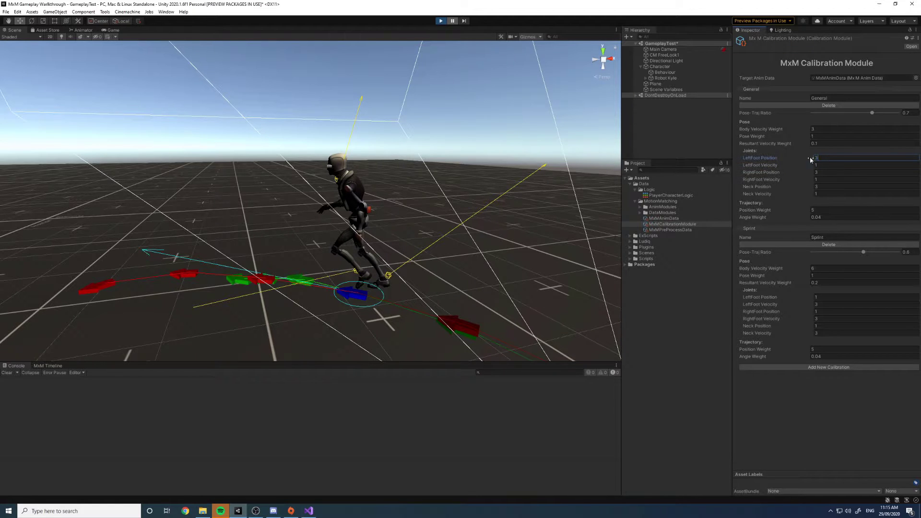
{"action": "mouse_move", "coordinate": [802, 160]}
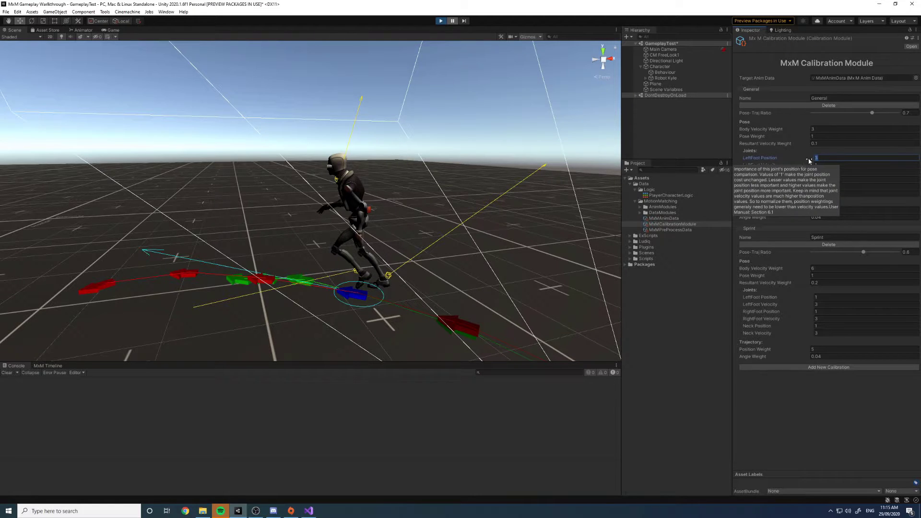
{"action": "key", "text": "Tab"}
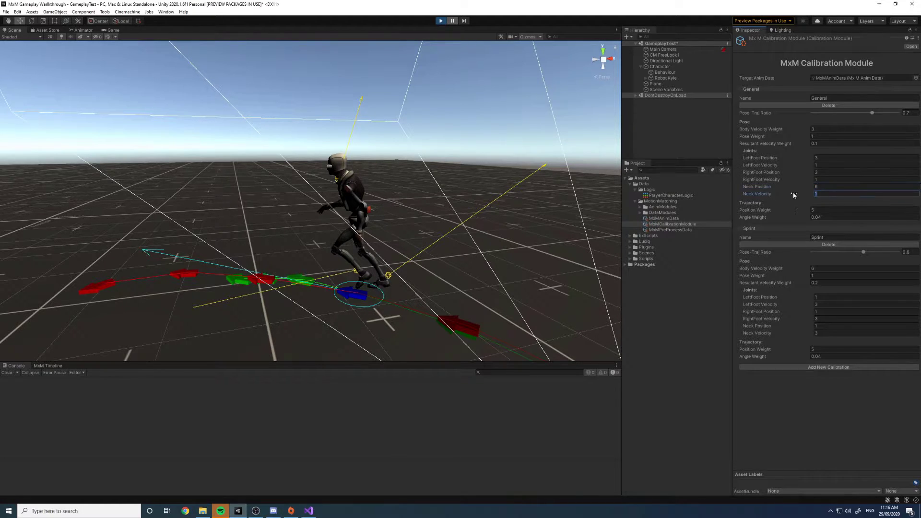
{"action": "mouse_move", "coordinate": [794, 195]}
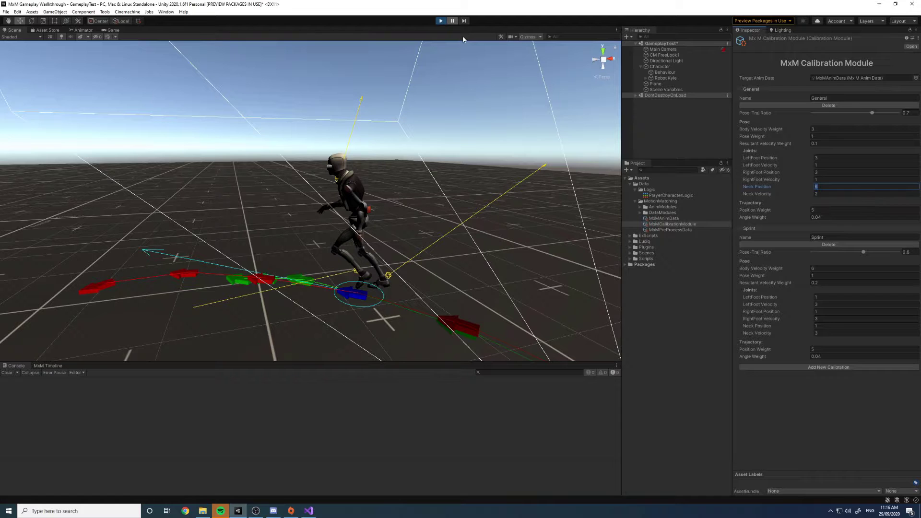
Resume play mode, run and turn the character with the new neck weights, and turn the Game view gizmos back on
{"action": "left_click", "coordinate": [449, 22]}
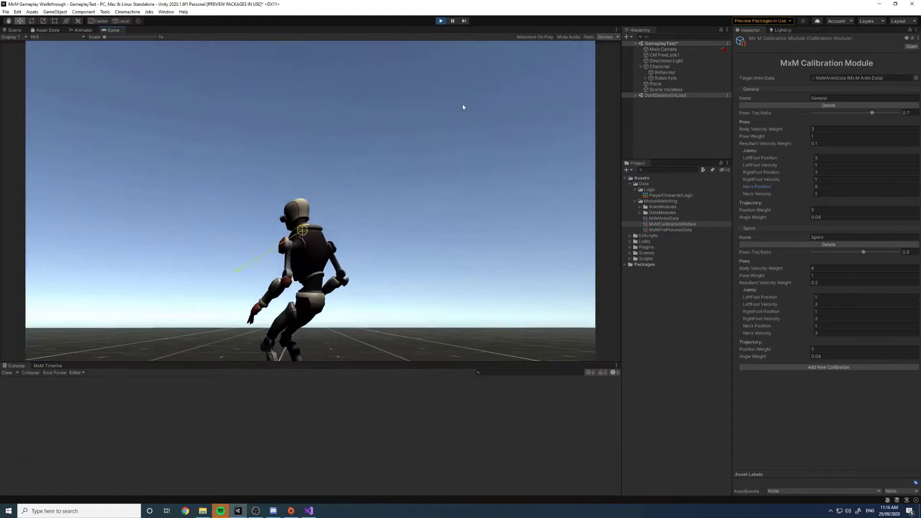
{"action": "key", "text": "a"}
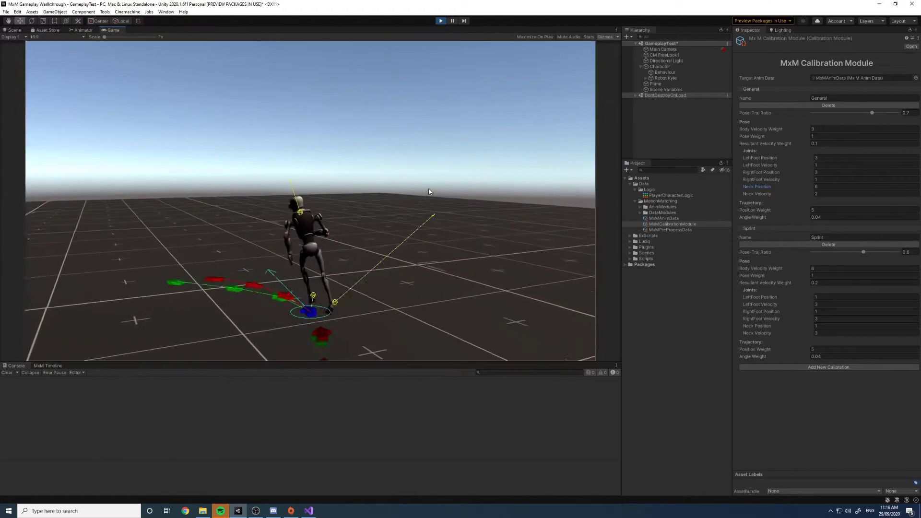
{"action": "key", "text": "w"}
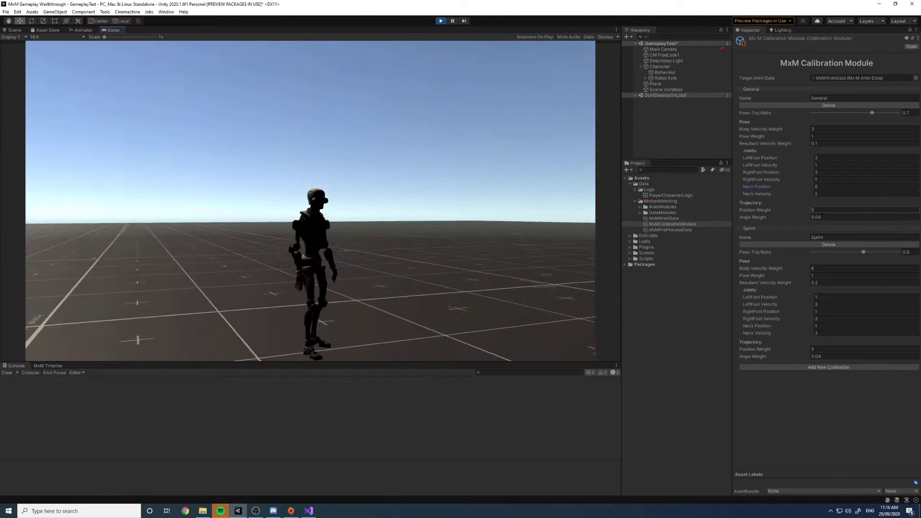
{"action": "left_click", "coordinate": [829, 217]}
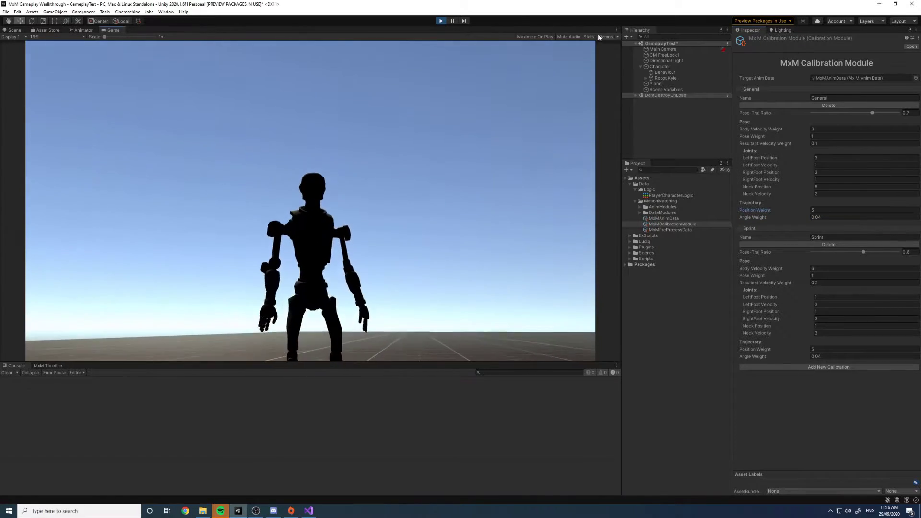
{"action": "left_click", "coordinate": [604, 37]}
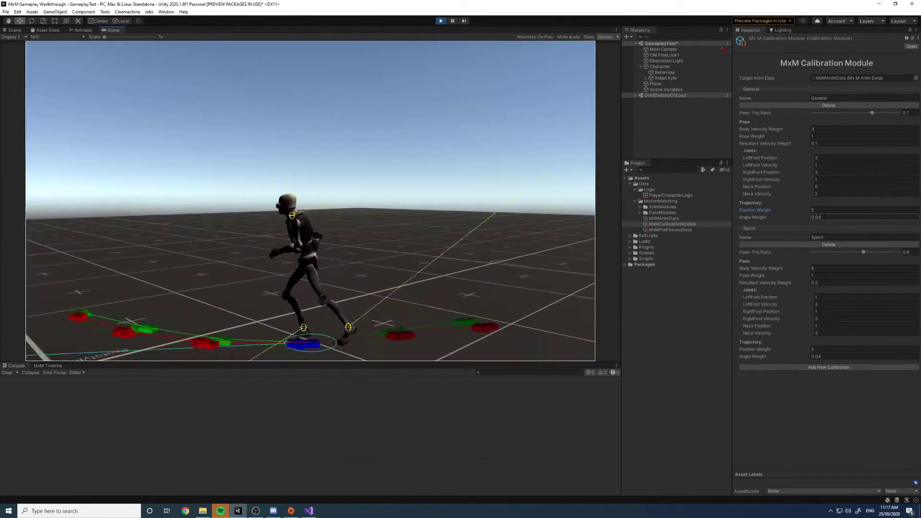
Set the General calibration's trajectory Angle Weight to 0.05 and run the character to test it
{"action": "key", "text": "Tab"}
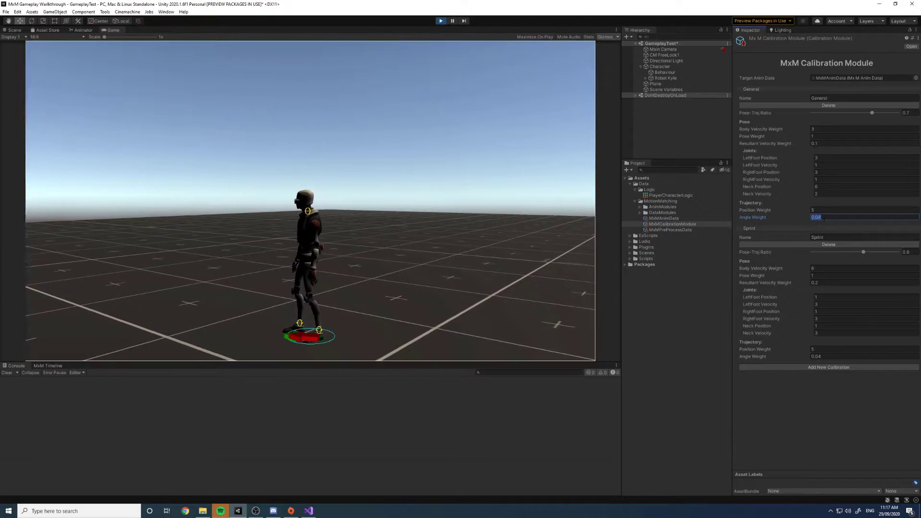
{"action": "left_click", "coordinate": [819, 211]}
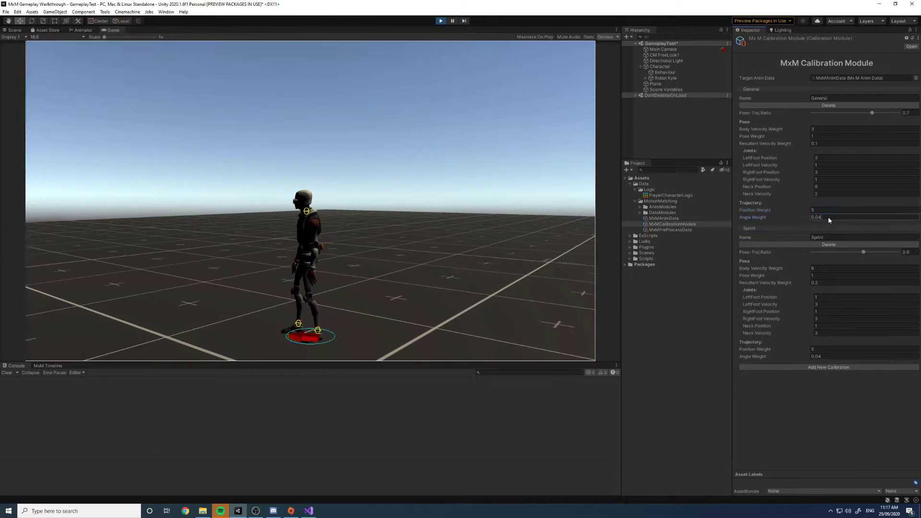
{"action": "left_click", "coordinate": [831, 217]}
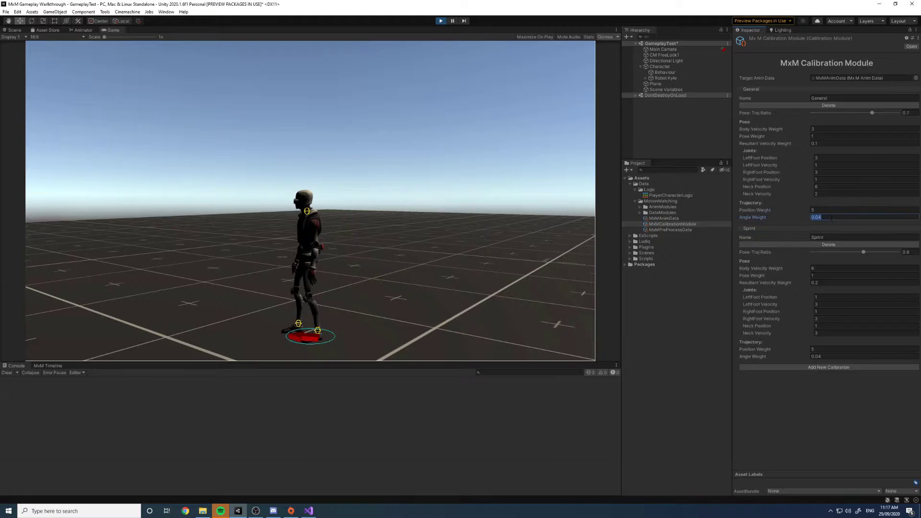
{"action": "left_click", "coordinate": [831, 217]}
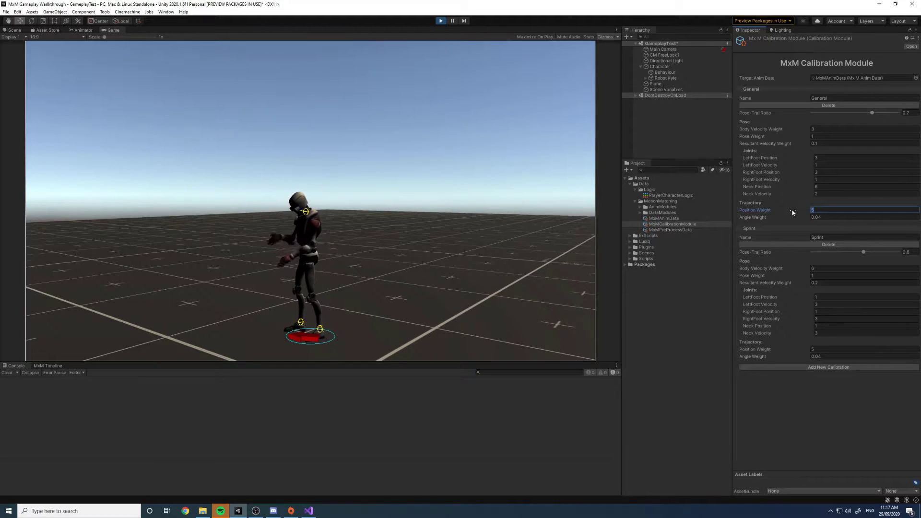
{"action": "left_click", "coordinate": [825, 219]}
{"action": "double_click", "coordinate": [828, 217]}
{"action": "type", "text": "0.05"}
{"action": "key", "text": "Return"}
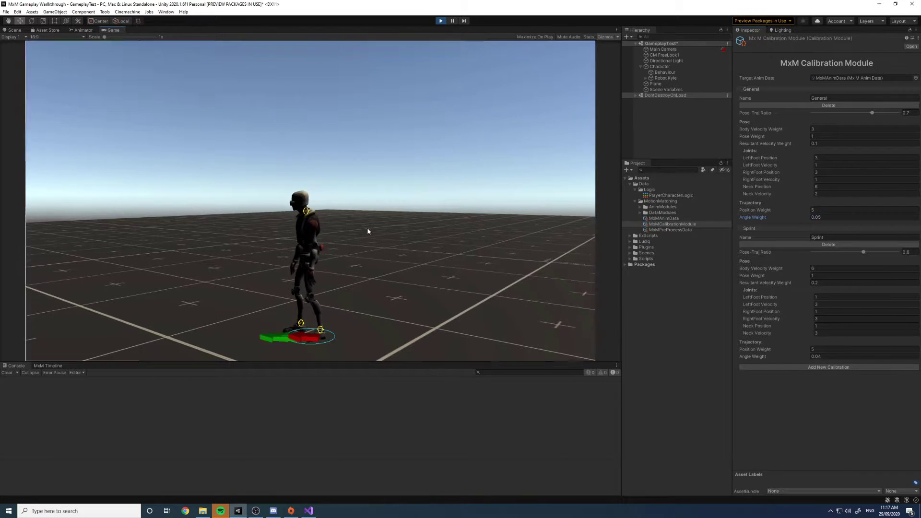
{"action": "key", "text": "a"}
{"action": "key", "text": "w"}
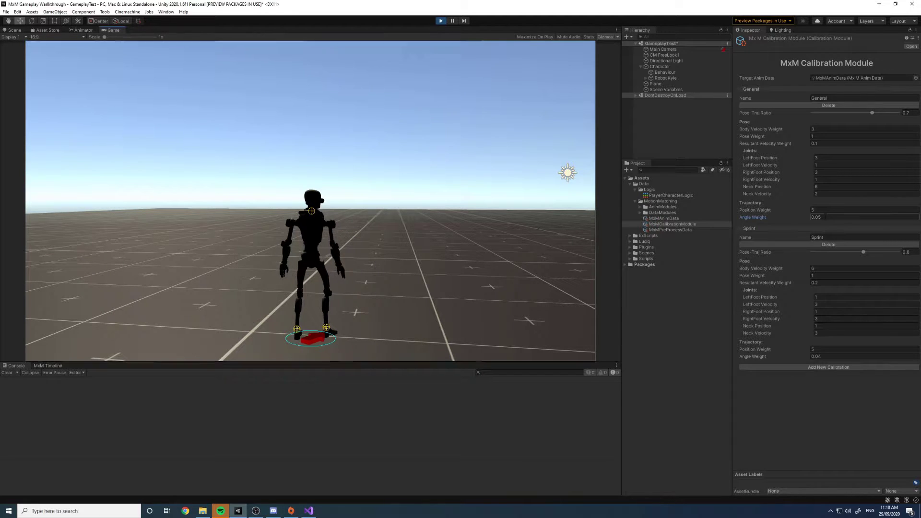
Try a General Position Weight of 10, Angle Weight of 0.1 and Pose-Traj Ratio of 0, and restore 5, 0.05 and 0.7
{"action": "left_click", "coordinate": [791, 209]}
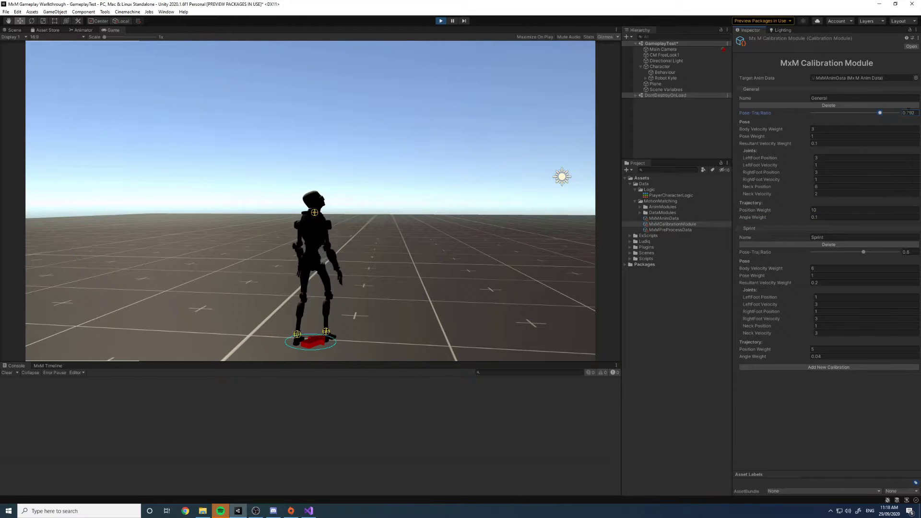
{"action": "type", "text": "5"}
{"action": "left_click", "coordinate": [823, 218]}
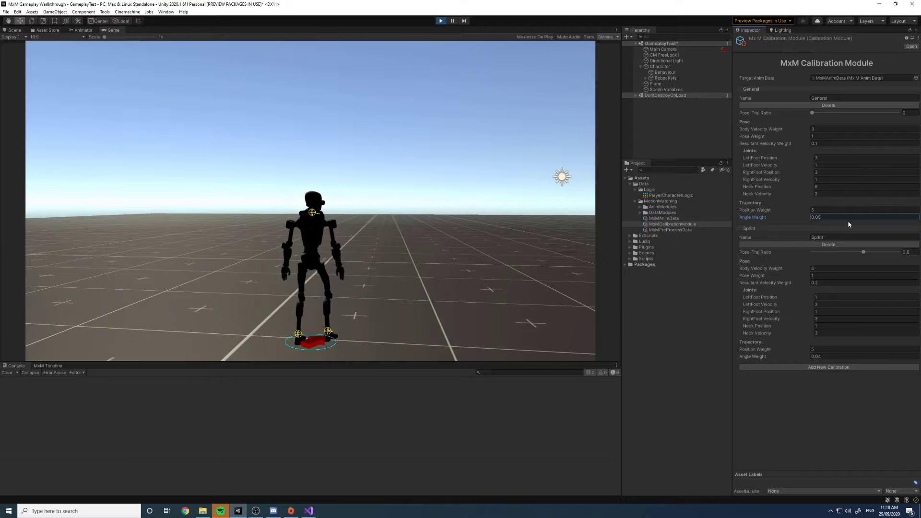
{"action": "left_click", "coordinate": [506, 246]}
{"action": "key", "text": "w"}
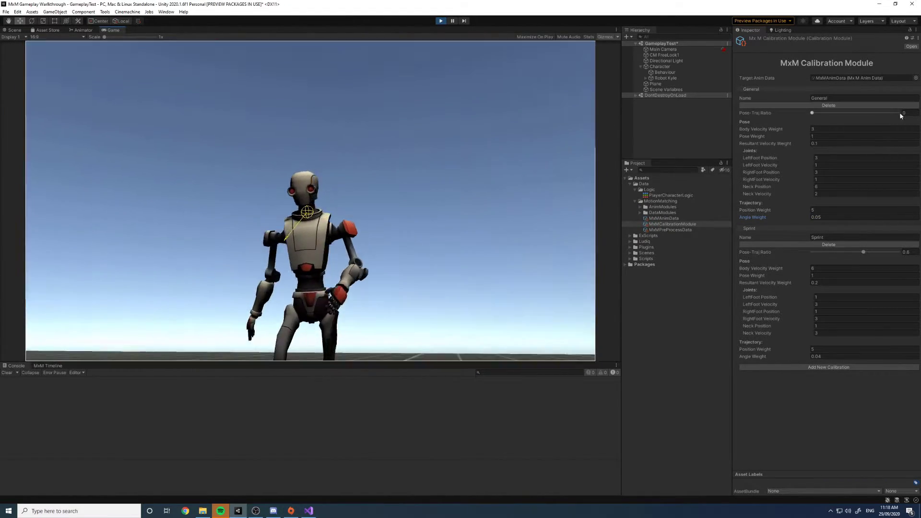
{"action": "left_click", "coordinate": [903, 114]}
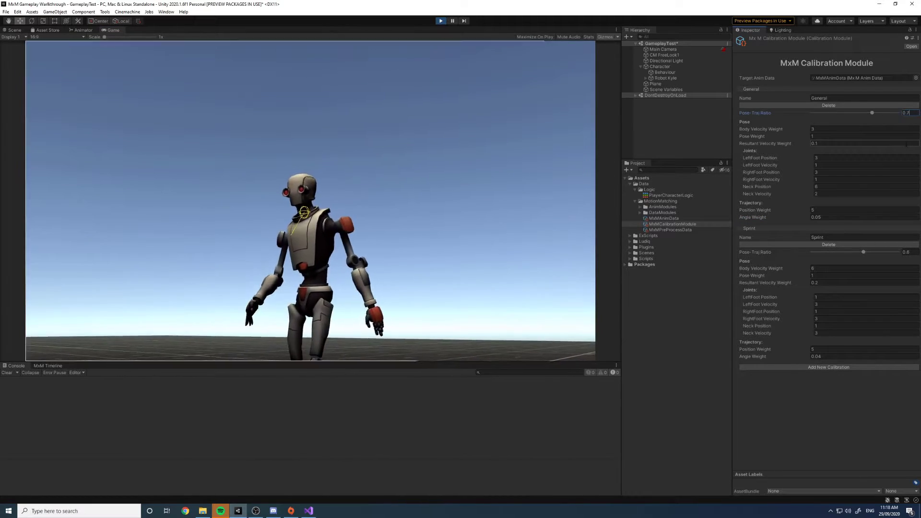
Run the character and turn it sharply in alternating directions to examine how it follows the trajectory
{"action": "left_click", "coordinate": [508, 239]}
{"action": "key", "text": "w"}
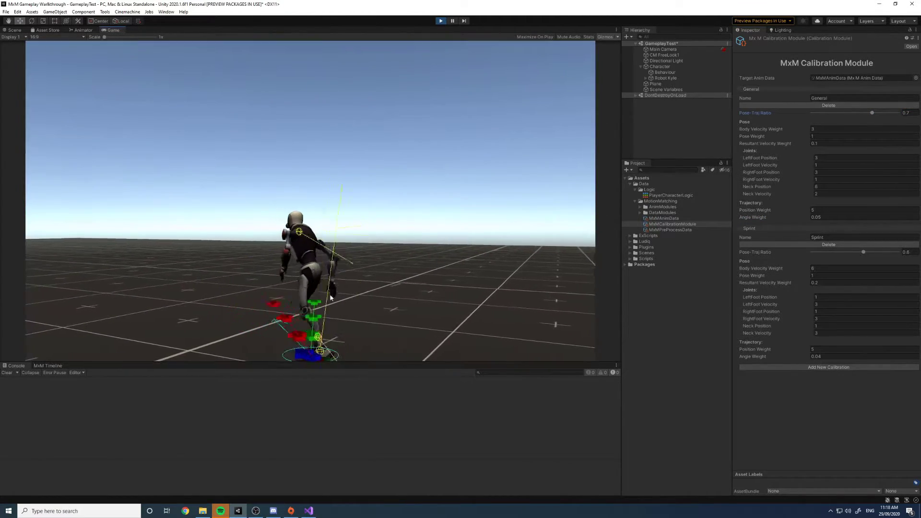
{"action": "key", "text": "a"}
{"action": "key", "text": "w"}
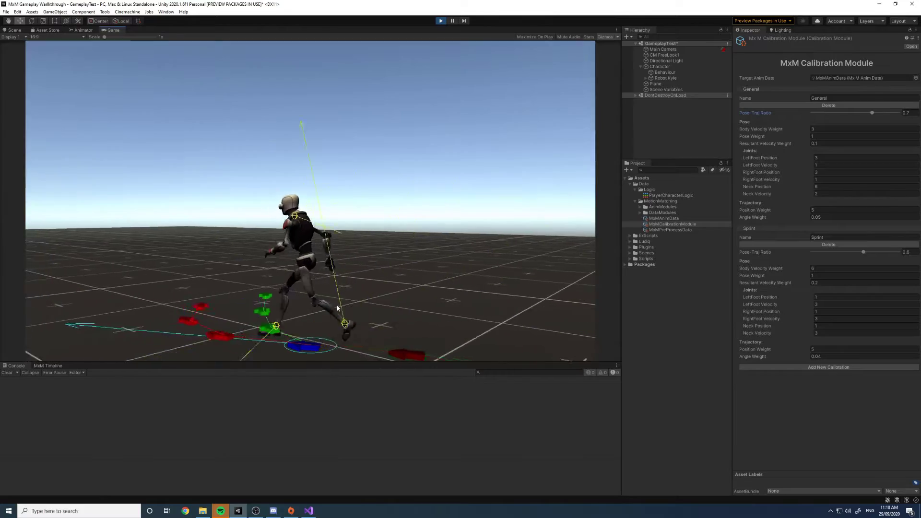
{"action": "key", "text": "d"}
{"action": "key", "text": "a"}
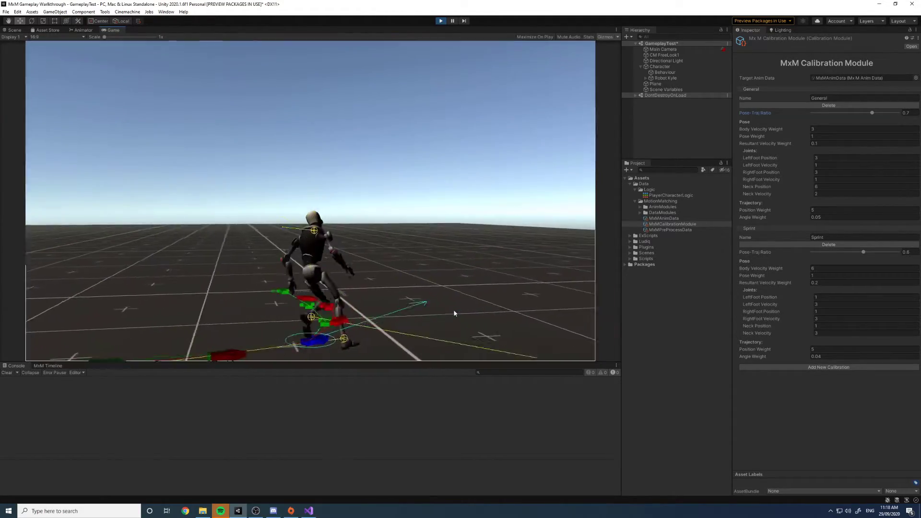
{"action": "key", "text": "d"}
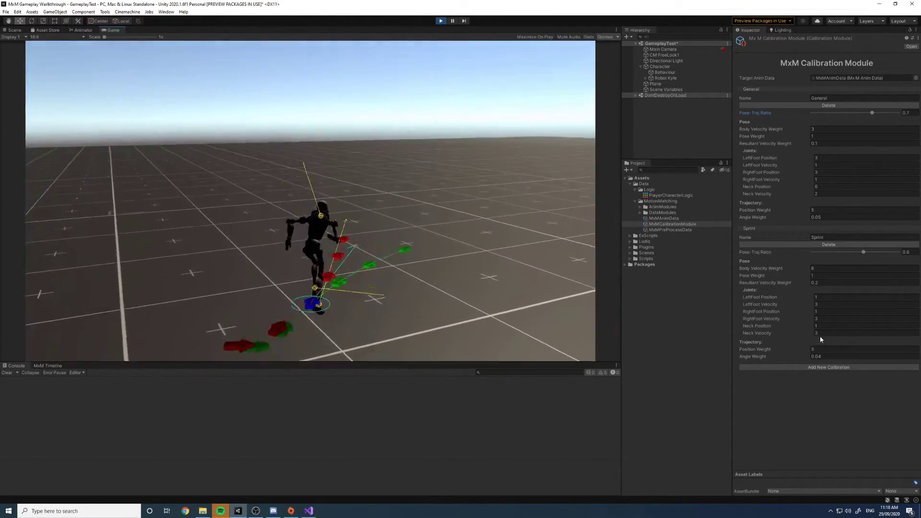
{"action": "key", "text": "a"}
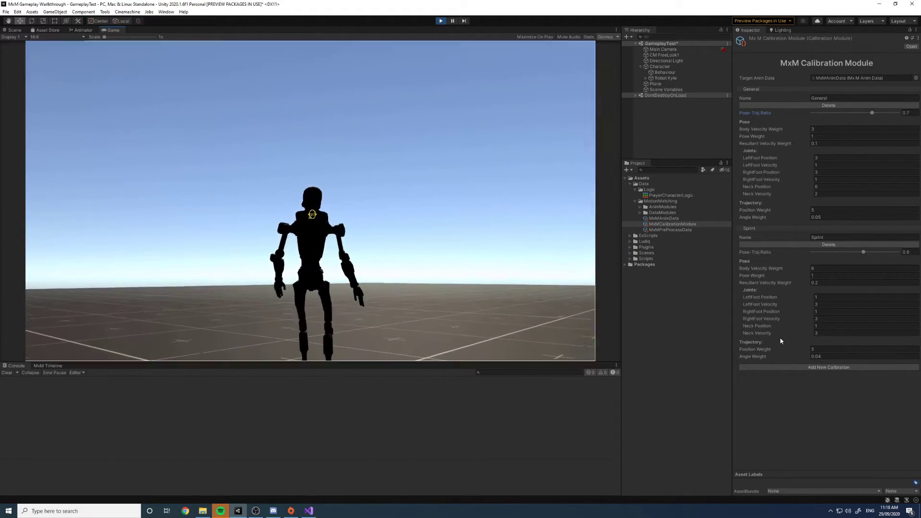
{"action": "key", "text": "w"}
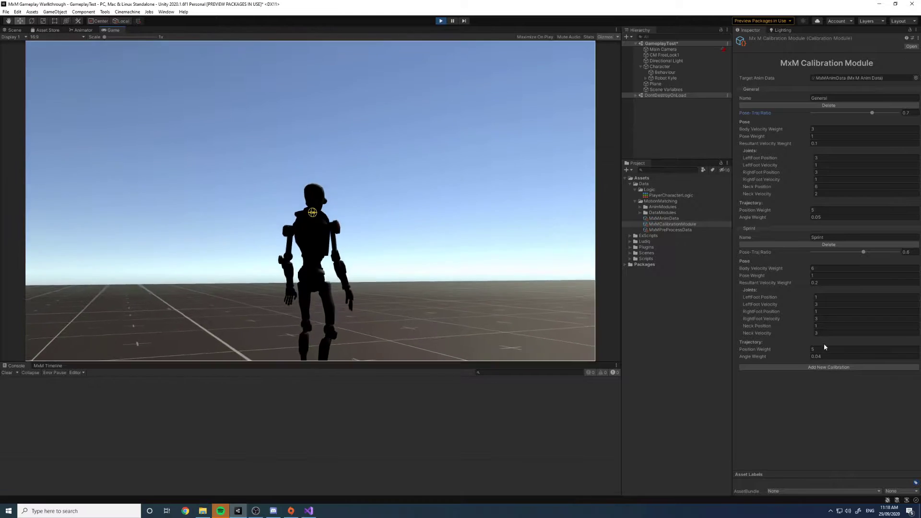
Set the Sprint calibration's trajectory Angle Weight to 0.05 and its Resultant Velocity Weight to 0.1
{"action": "left_click", "coordinate": [830, 358]}
{"action": "type", "text": "0.05"}
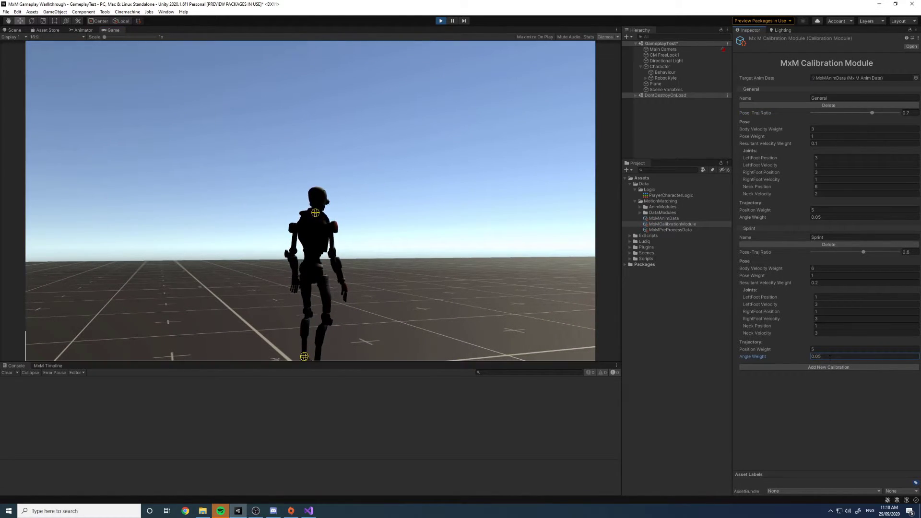
{"action": "left_click", "coordinate": [826, 269]}
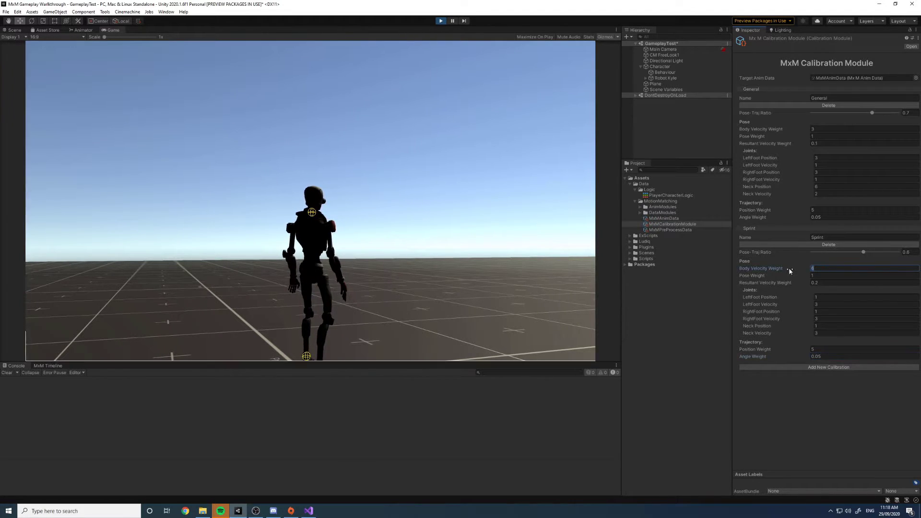
{"action": "type", "text": "0.1"}
{"action": "key", "text": "Tab"}
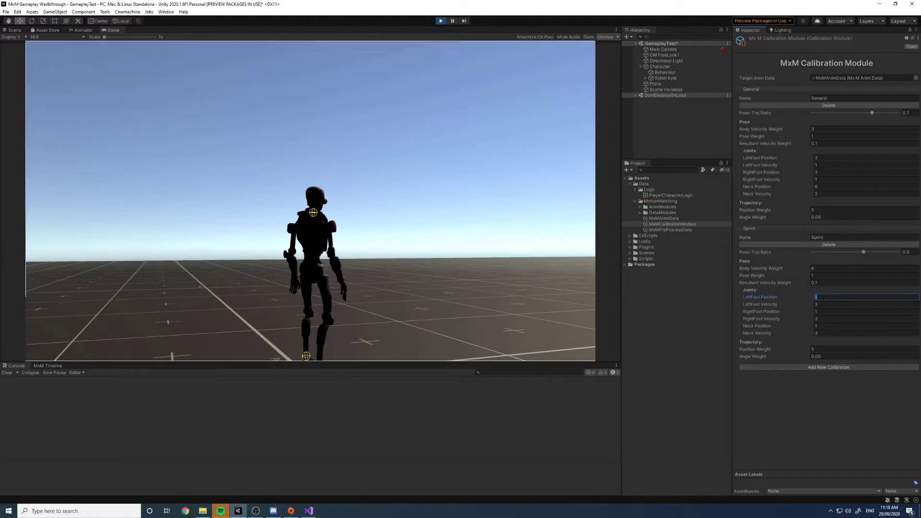
Set the Sprint calibration's left and right foot weights to 3 for position and 1 for velocity
{"action": "type", "text": "3"}
{"action": "type", "text": "1"}
{"action": "key", "text": "Tab"}
{"action": "type", "text": "3"}
{"action": "key", "text": "Tab"}
{"action": "type", "text": "1"}
{"action": "key", "text": "Tab"}
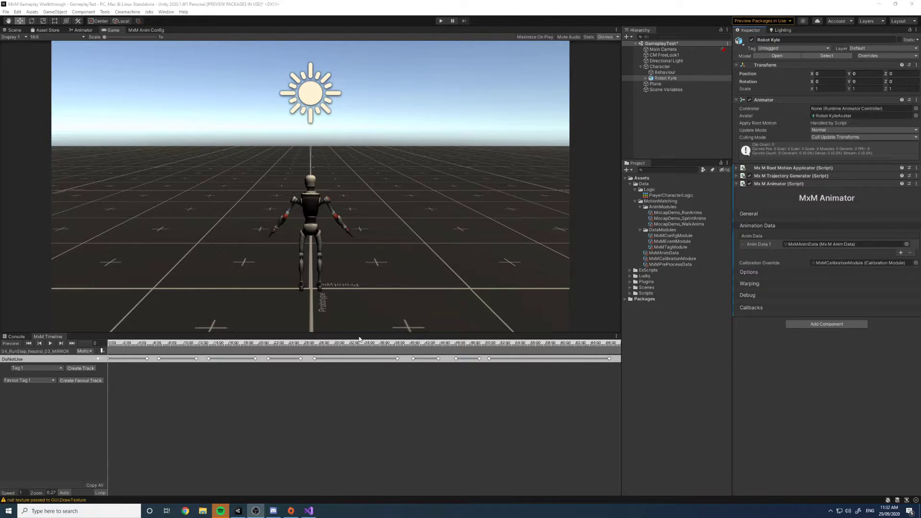
Open the 04_RunStep_Neutral_03 composite of the MocapDemo_RunAnims module and start its animation preview, saving the modified GameplayTest scene
{"action": "left_click", "coordinate": [702, 243]}
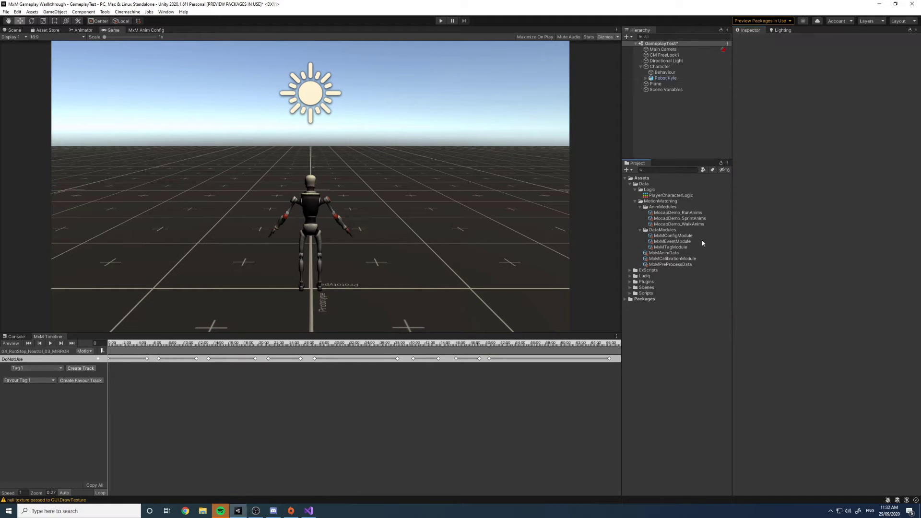
{"action": "left_click", "coordinate": [674, 213]}
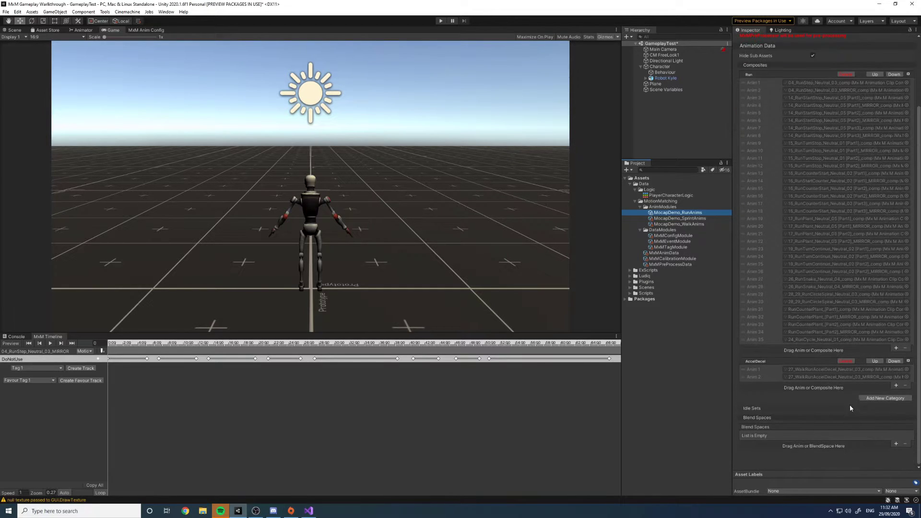
{"action": "left_click", "coordinate": [830, 165]}
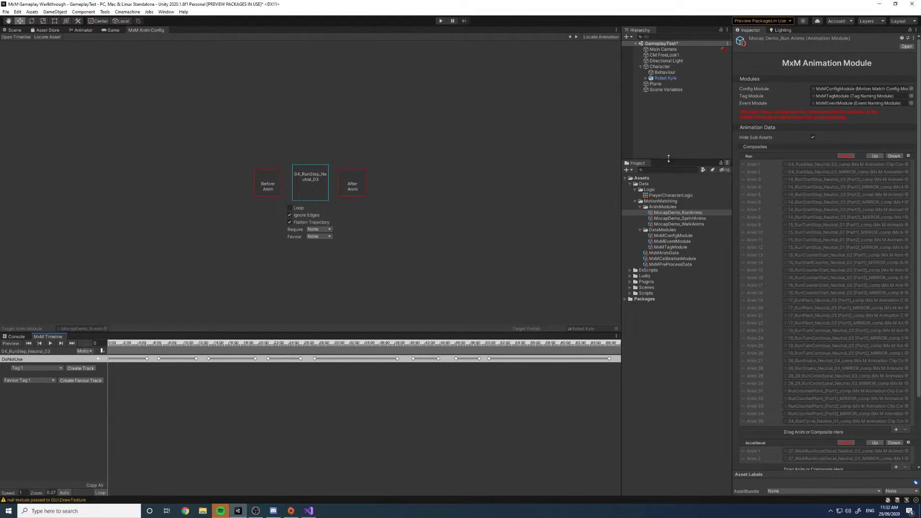
{"action": "left_click", "coordinate": [10, 343]}
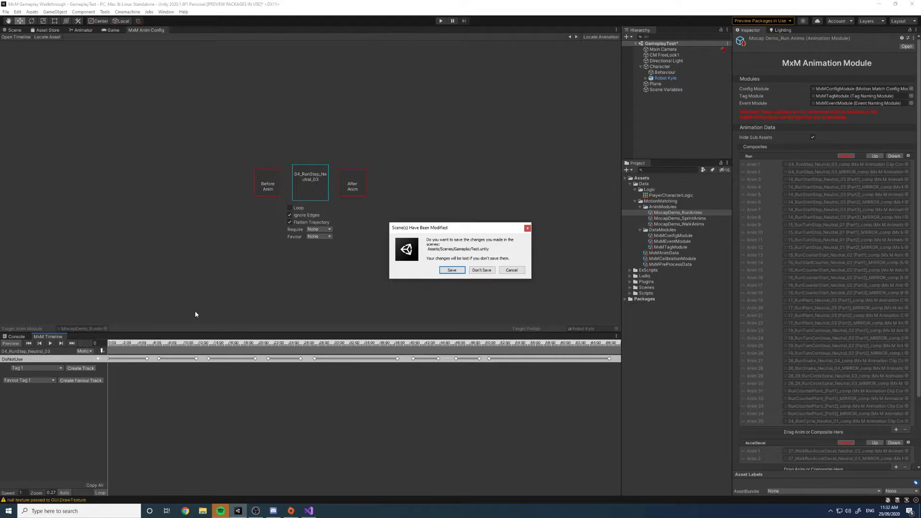
{"action": "left_click", "coordinate": [451, 270]}
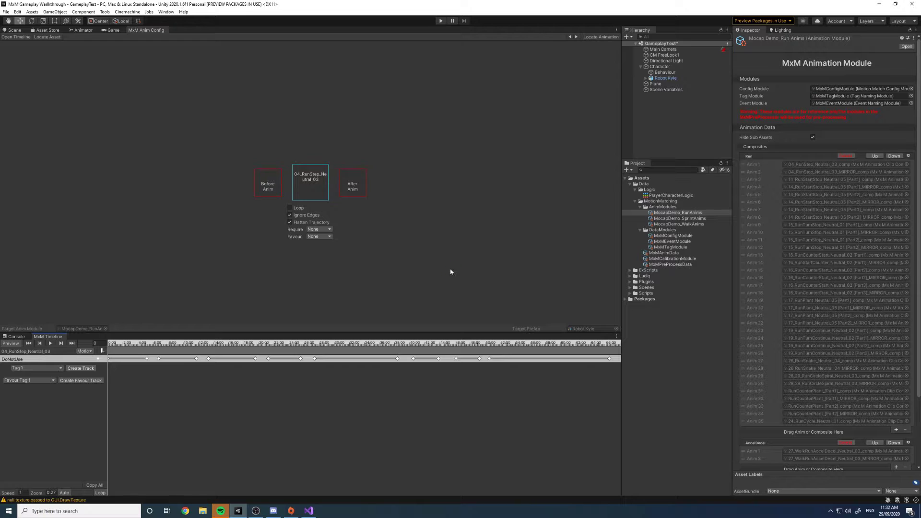
Show the preview character in the scene and scrub the 04_RunStep_Neutral_03 timeline to about 16 seconds
{"action": "left_click", "coordinate": [15, 30]}
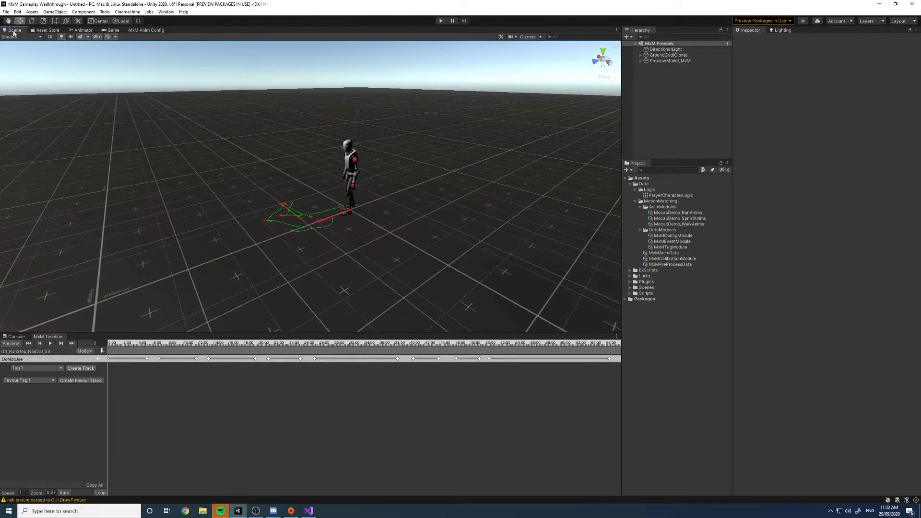
{"action": "right_click_drag", "start_coordinate": [308, 181], "coordinate": [296, 187]}
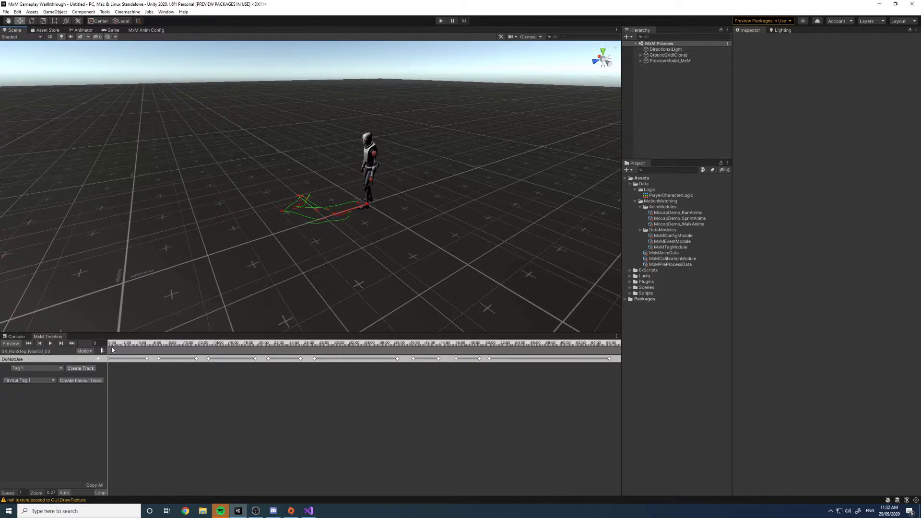
{"action": "left_click_drag", "start_coordinate": [110, 343], "coordinate": [238, 340]}
Open the RunCounterPlant_[Part1] composite of the MocapDemo_RunAnims module and dock the MxM Anim Config window beside the timeline
{"action": "left_click", "coordinate": [677, 212]}
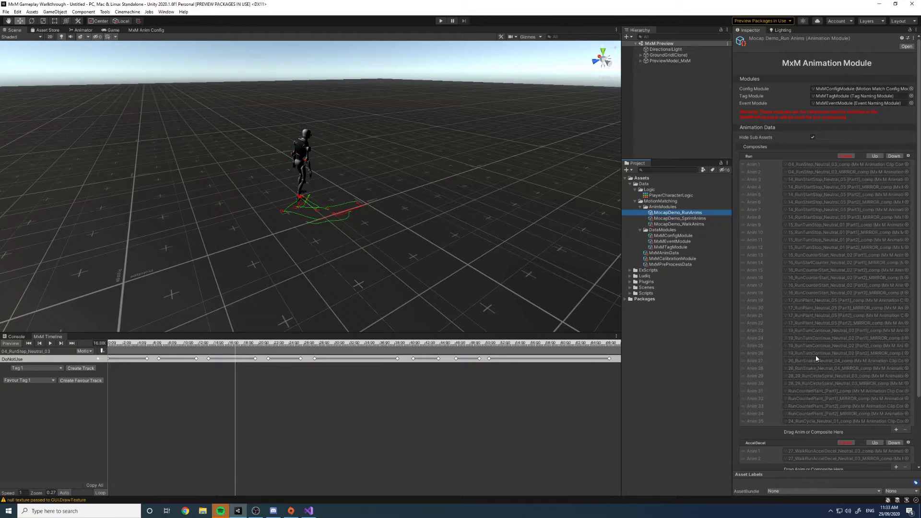
{"action": "left_click", "coordinate": [816, 391]}
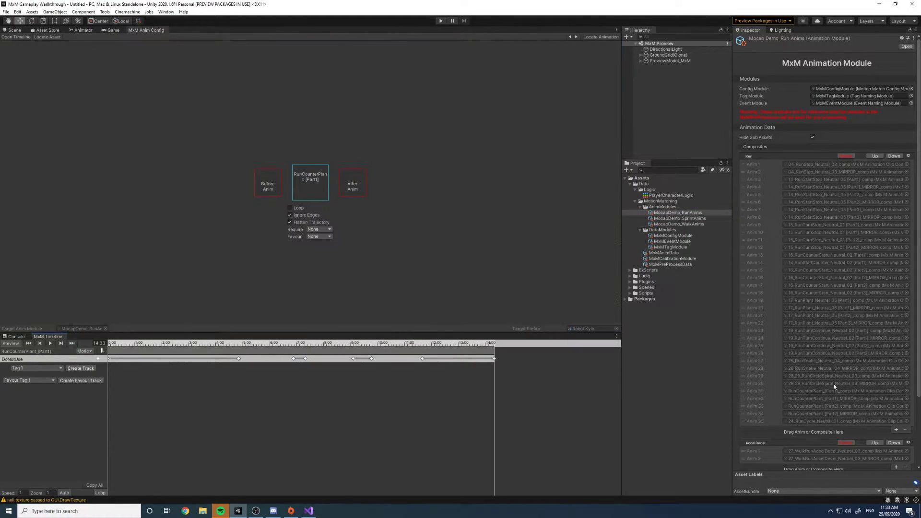
{"action": "left_click", "coordinate": [13, 30]}
{"action": "left_click_drag", "start_coordinate": [271, 290], "coordinate": [314, 282], "text": "alt"}
{"action": "left_click_drag", "start_coordinate": [156, 30], "coordinate": [472, 392]}
{"action": "left_click_drag", "start_coordinate": [416, 398], "coordinate": [493, 405]}
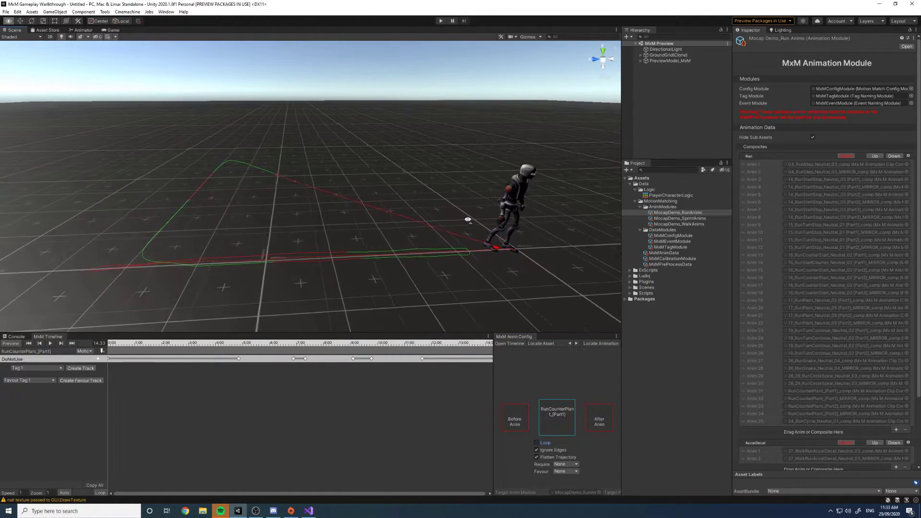
Play and scrub the whole RunCounterPlant_[Part1] animation to examine its plant turns along the trajectory
{"action": "left_click", "coordinate": [51, 344]}
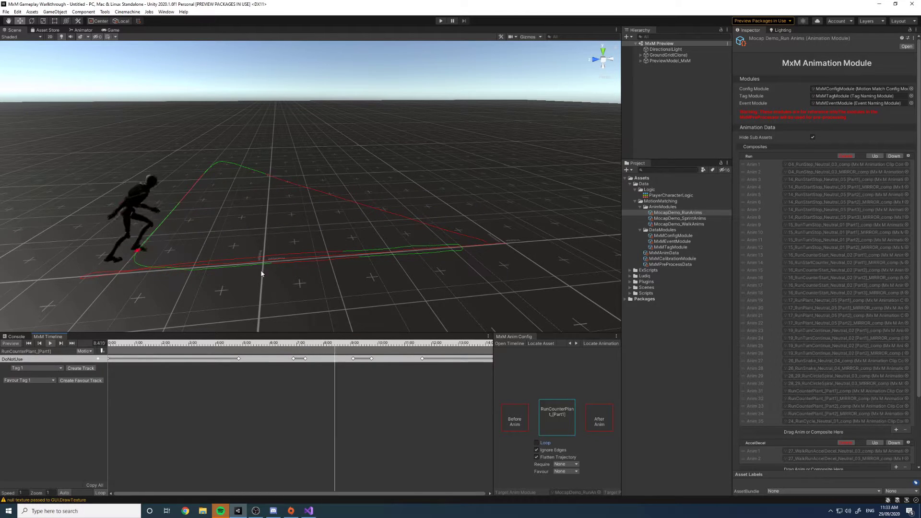
{"action": "mouse_move", "coordinate": [259, 226]}
{"action": "right_mouse_down"}
{"action": "mouse_move", "coordinate": [243, 214]}
{"action": "mouse_move", "coordinate": [259, 209]}
{"action": "right_mouse_up"}
{"action": "right_click_drag", "start_coordinate": [465, 259], "coordinate": [513, 246]}
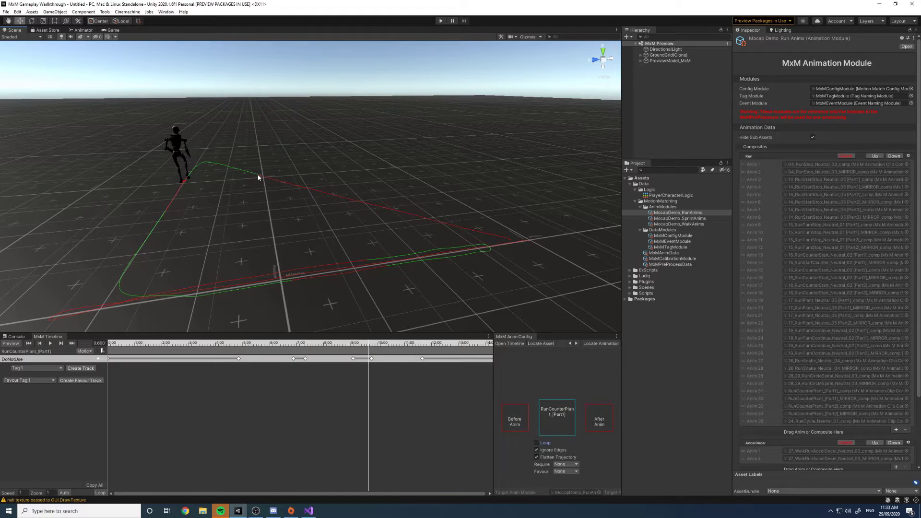
{"action": "left_click_drag", "start_coordinate": [368, 347], "coordinate": [354, 344]}
{"action": "left_click_drag", "start_coordinate": [230, 192], "coordinate": [116, 194], "text": "alt"}
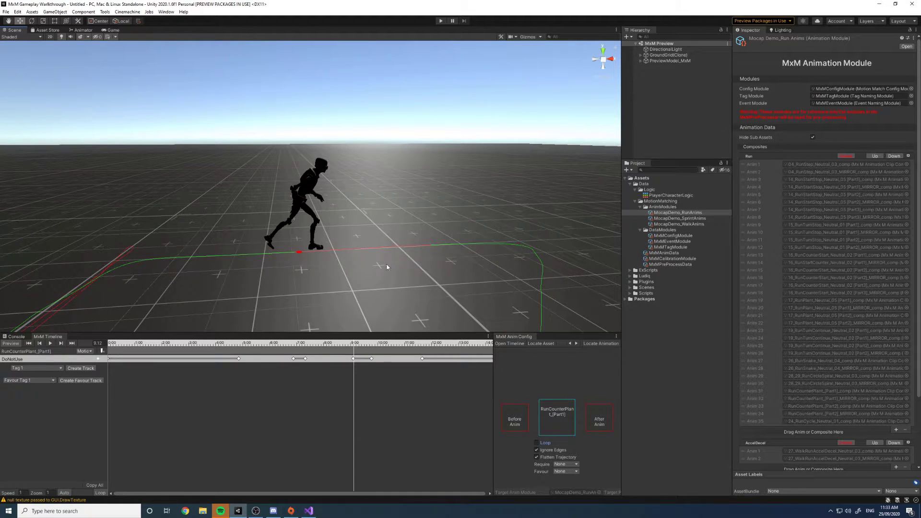
{"action": "left_click_drag", "start_coordinate": [358, 344], "coordinate": [109, 346]}
{"action": "left_click_drag", "start_coordinate": [249, 203], "coordinate": [422, 237], "text": "alt"}
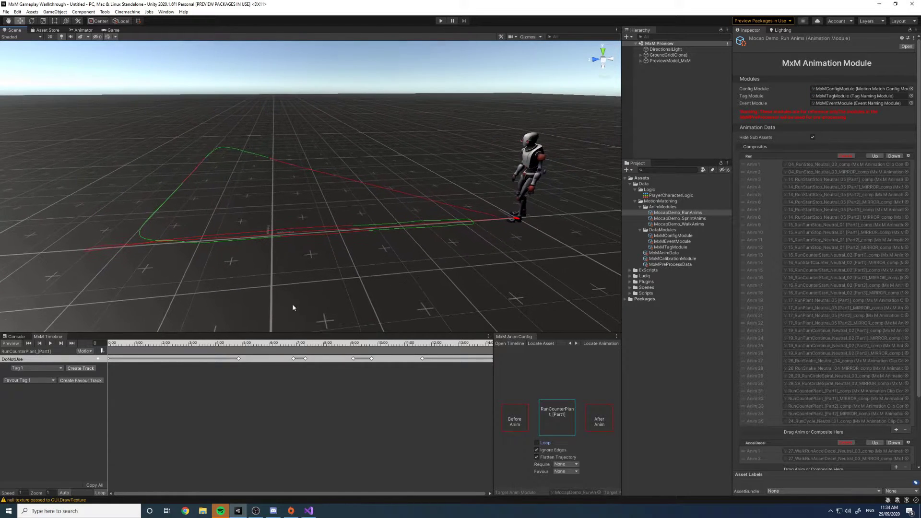
{"action": "left_click_drag", "start_coordinate": [111, 344], "coordinate": [492, 343]}
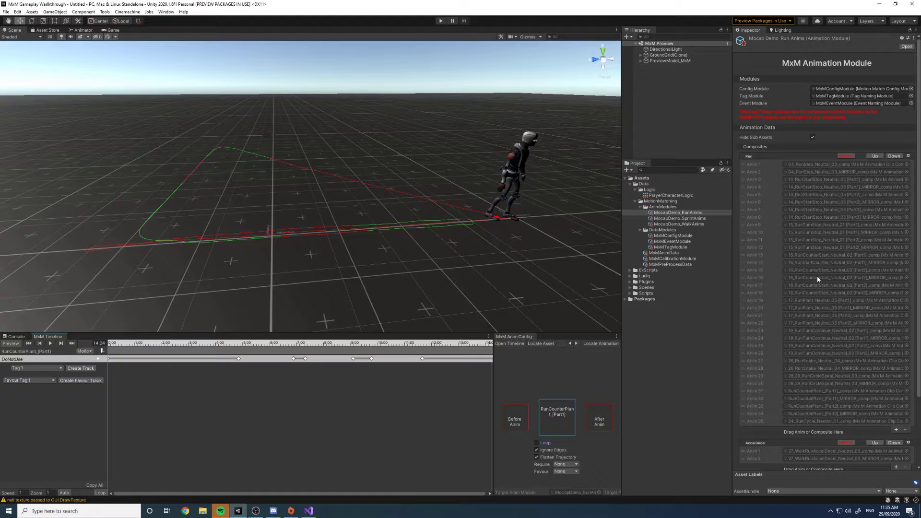
Open and scrub the 15_RunTurnStop_Neutral_01 [Part1] composite, followed by 14_RunStartStop_Neutral_05 [Part1], to examine where the character stops
{"action": "left_click", "coordinate": [813, 225]}
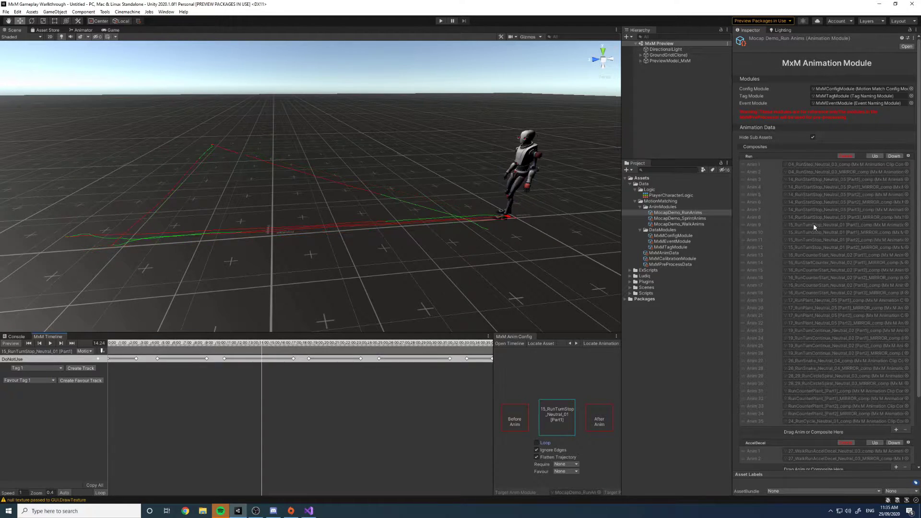
{"action": "left_click_drag", "start_coordinate": [189, 345], "coordinate": [149, 345]}
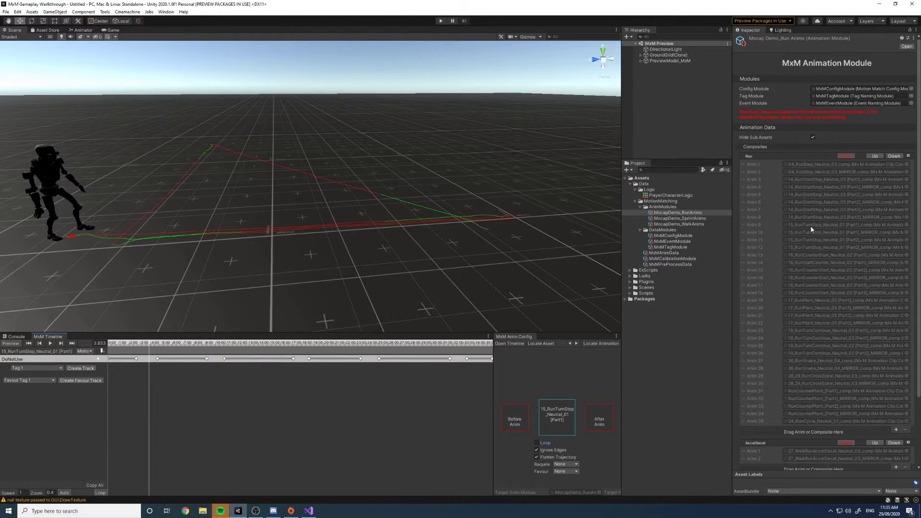
{"action": "left_click", "coordinate": [815, 180]}
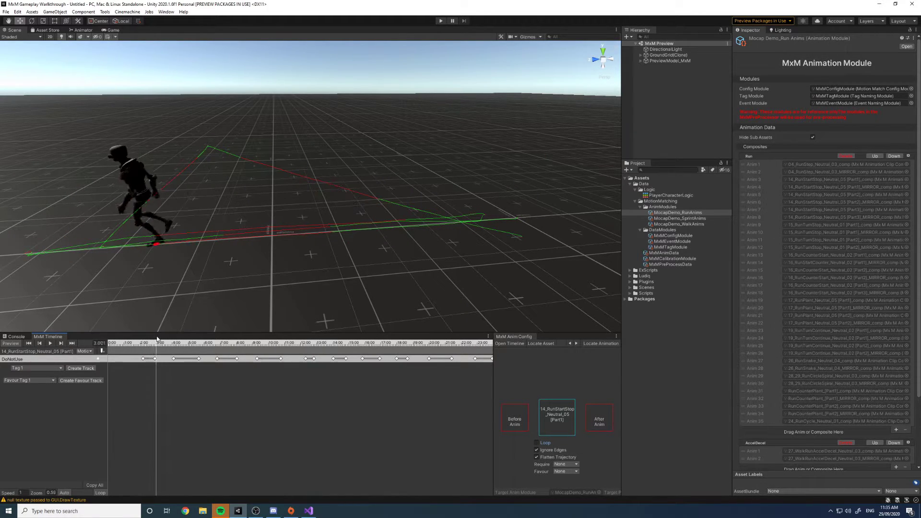
{"action": "left_click_drag", "start_coordinate": [167, 332], "coordinate": [172, 333]}
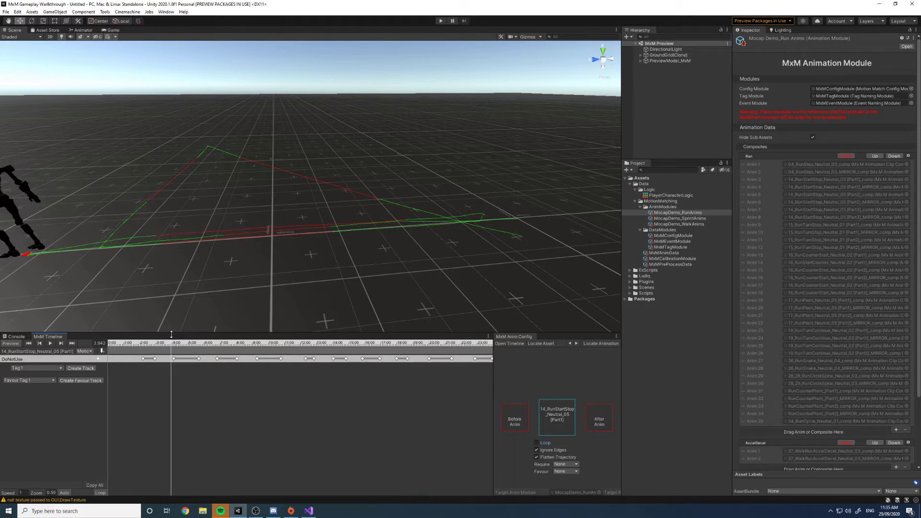
{"action": "left_click_drag", "start_coordinate": [345, 211], "coordinate": [395, 216], "text": "alt"}
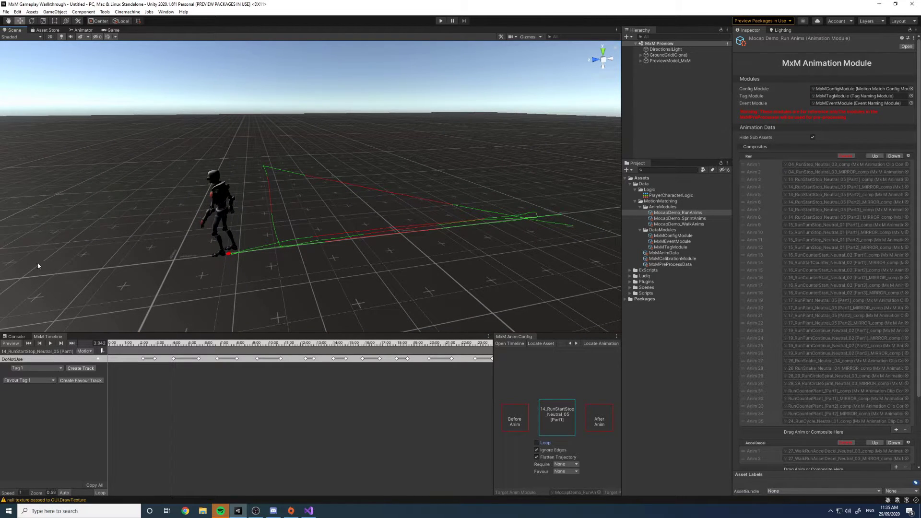
Choose DoNotUse as the tag for new tracks and scrub 14_RunStartStop_Neutral_05 [Part1] through its existing DoNotUse ranges
{"action": "left_click", "coordinate": [56, 369]}
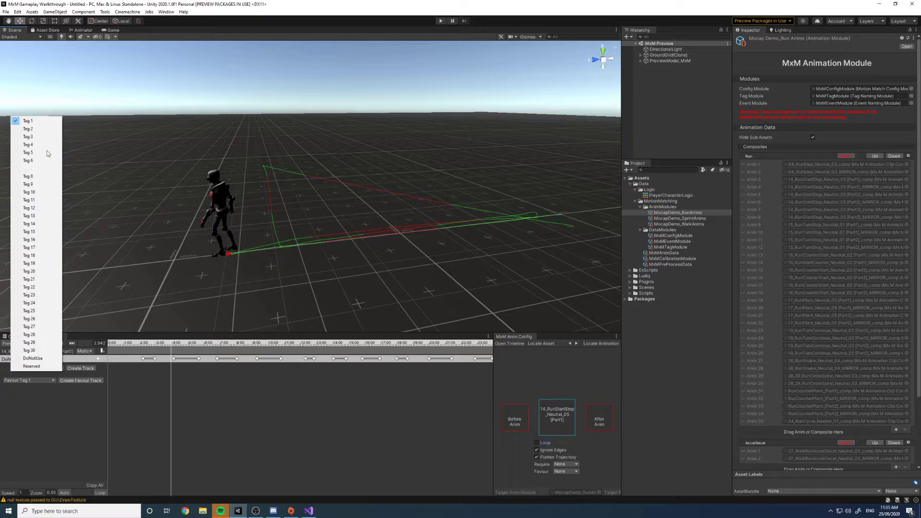
{"action": "left_click", "coordinate": [42, 358]}
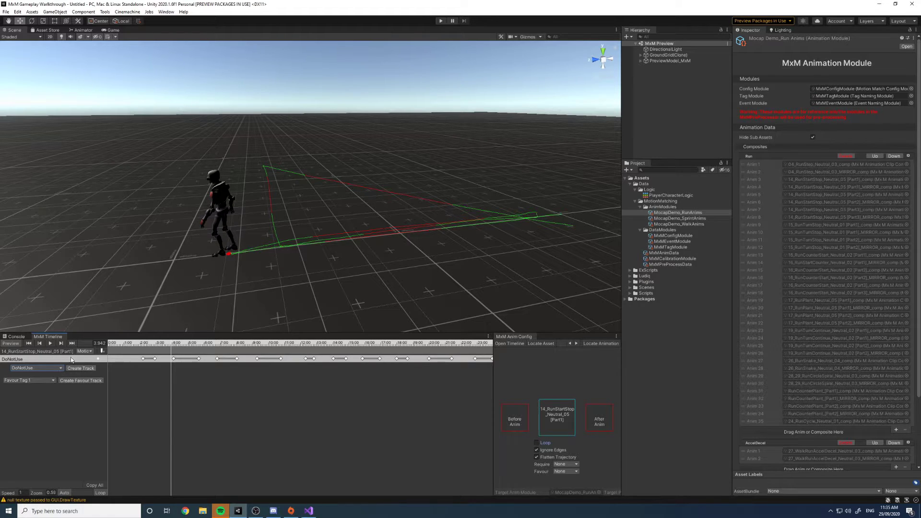
{"action": "left_click_drag", "start_coordinate": [151, 344], "coordinate": [218, 350]}
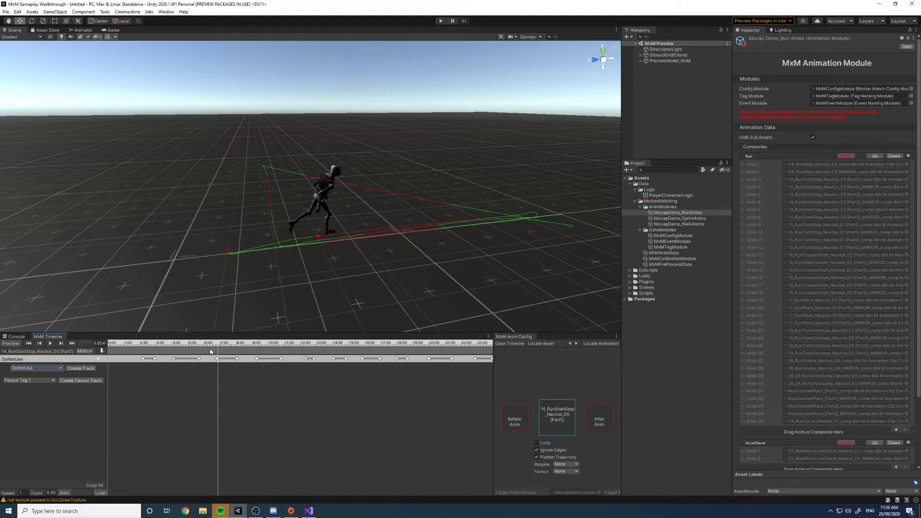
{"action": "left_click_drag", "start_coordinate": [225, 344], "coordinate": [471, 291]}
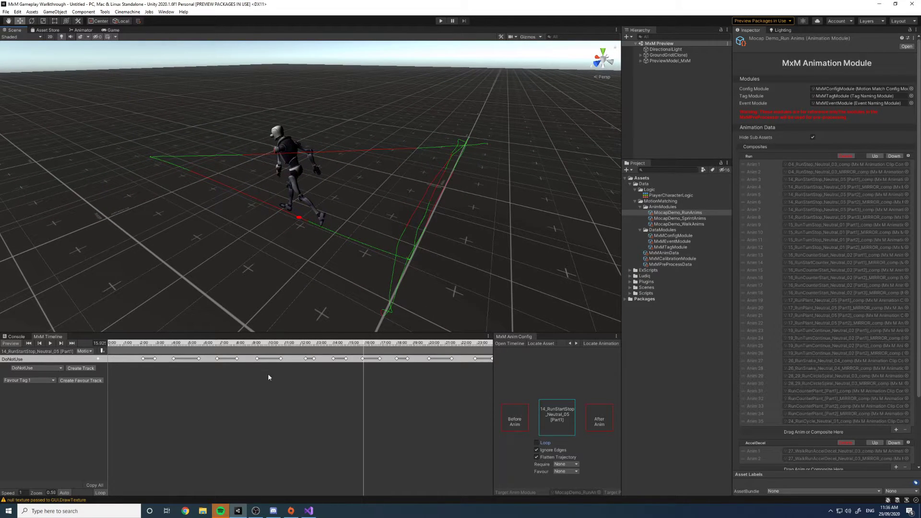
{"action": "left_click", "coordinate": [370, 360]}
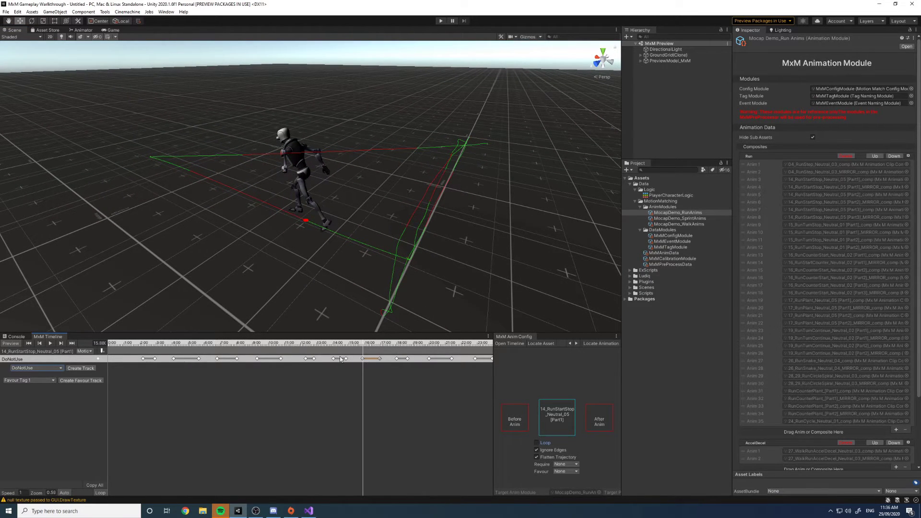
{"action": "left_click_drag", "start_coordinate": [342, 346], "coordinate": [315, 356]}
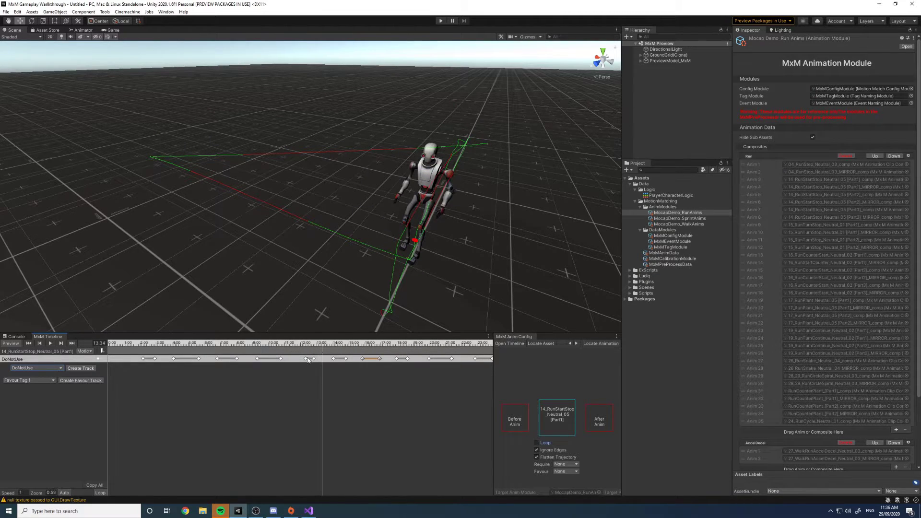
Compare 14_RunStartStop_Neutral_05 [Part2] with its mirrored version, and examine the mirrored [Part1] composite in the scene
{"action": "left_click", "coordinate": [849, 195]}
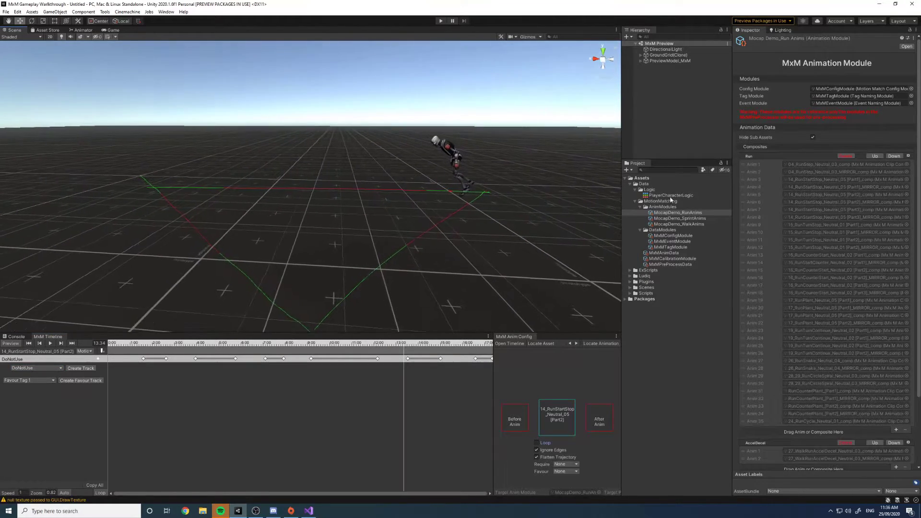
{"action": "left_click", "coordinate": [837, 202]}
{"action": "left_click", "coordinate": [835, 196]}
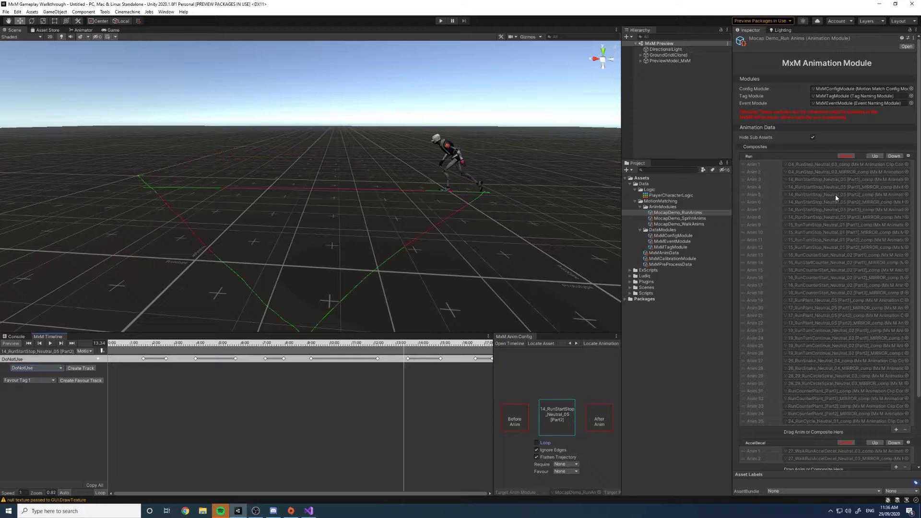
{"action": "left_click", "coordinate": [835, 202]}
{"action": "left_click", "coordinate": [834, 196]}
{"action": "left_click", "coordinate": [834, 202]}
{"action": "left_click", "coordinate": [834, 196]}
{"action": "left_click", "coordinate": [851, 188]}
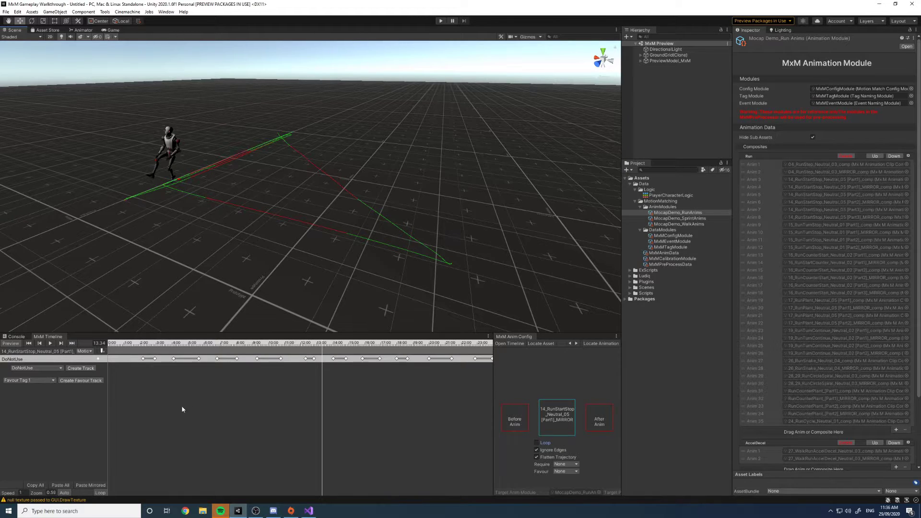
{"action": "left_click_drag", "start_coordinate": [323, 344], "coordinate": [324, 345]}
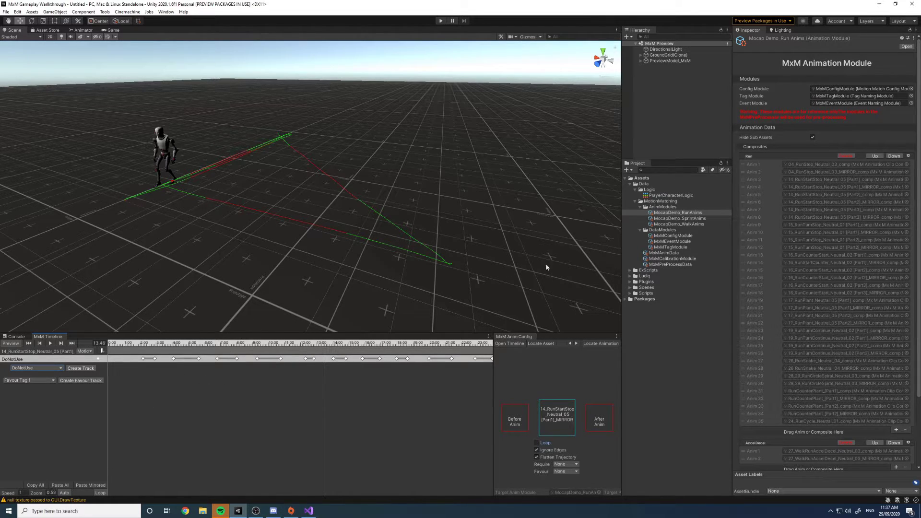
{"action": "left_click_drag", "start_coordinate": [391, 164], "coordinate": [430, 147], "text": "alt"}
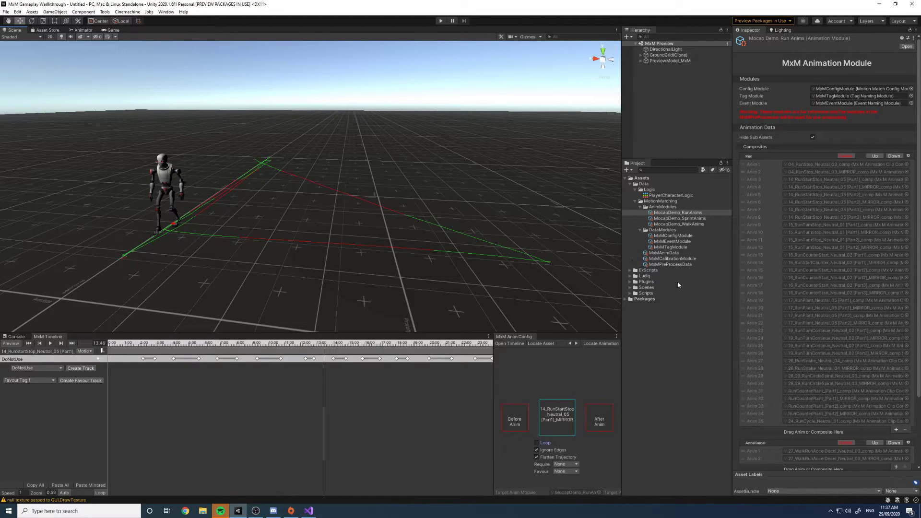
Open the 24_RunCycle_Neutral_01 composite and play back its run loop, returning the playhead to near the start
{"action": "scroll", "coordinate": [798, 333], "scroll_direction": "down", "scroll_amount": 3}
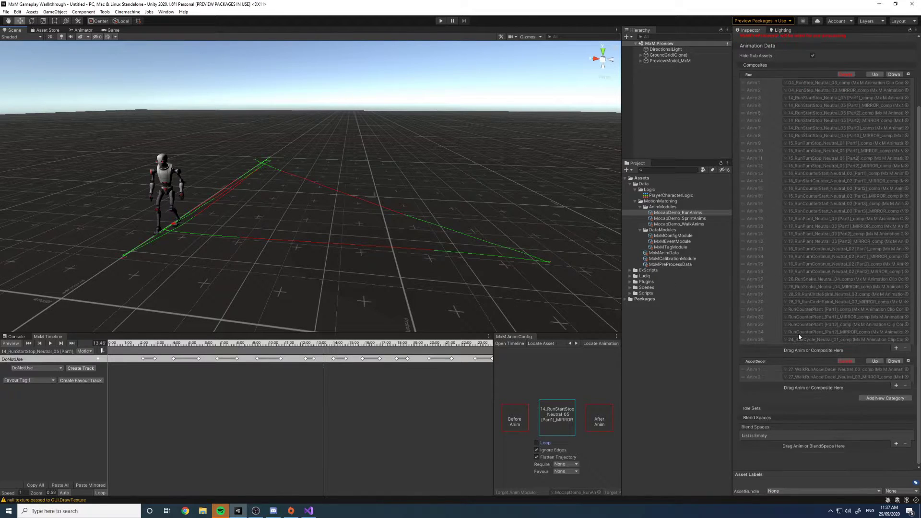
{"action": "left_click", "coordinate": [769, 418]}
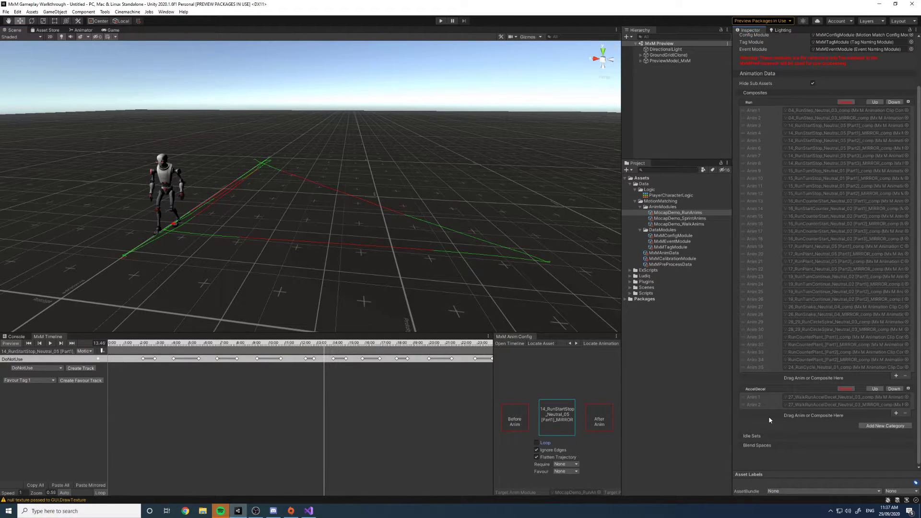
{"action": "left_click", "coordinate": [767, 444]}
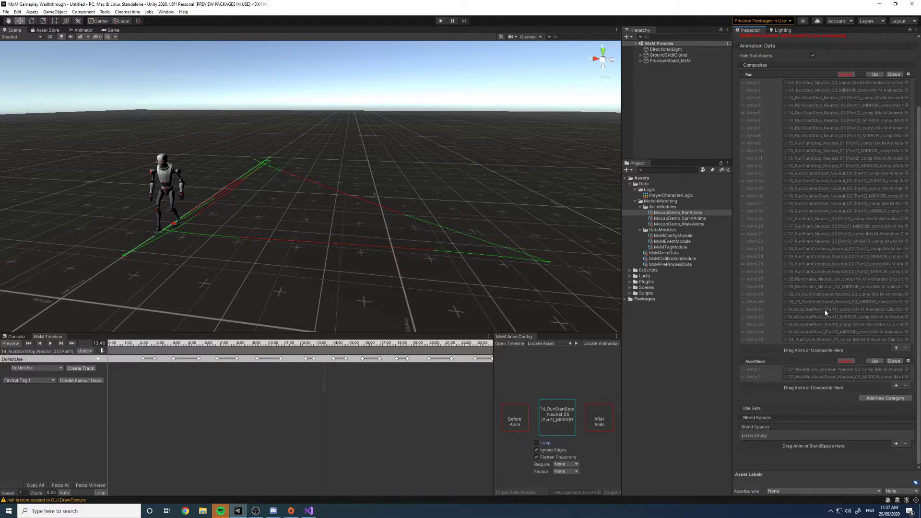
{"action": "left_click", "coordinate": [812, 340]}
{"action": "left_click_drag", "start_coordinate": [387, 230], "coordinate": [192, 216], "text": "alt"}
{"action": "left_click", "coordinate": [50, 343]}
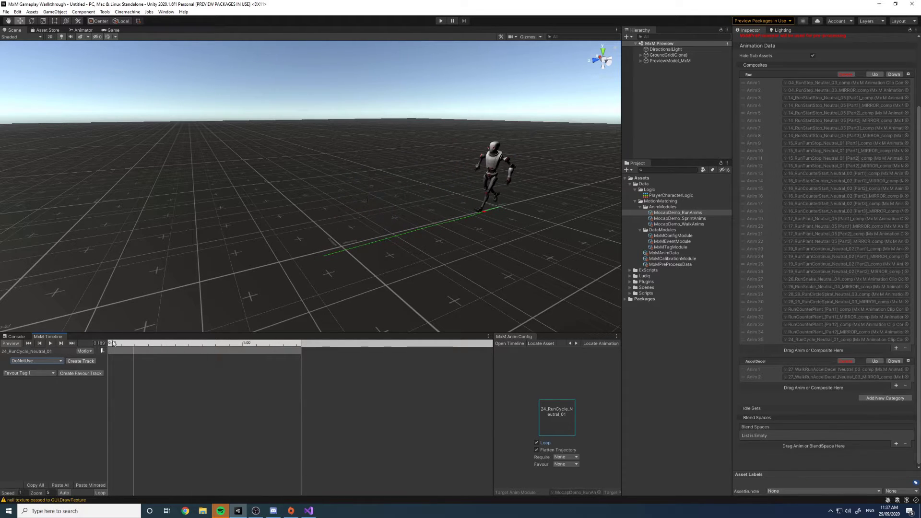
{"action": "left_click_drag", "start_coordinate": [153, 346], "coordinate": [112, 344]}
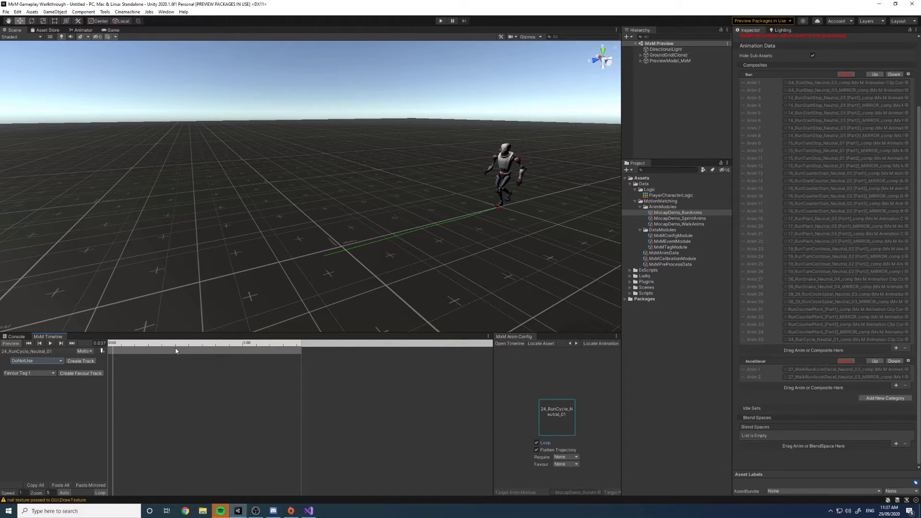
Switch the 24_RunCycle_Neutral_01 timeline to the Utility tracks and select the Pose Favour range
{"action": "left_click", "coordinate": [85, 352]}
{"action": "left_click", "coordinate": [97, 376]}
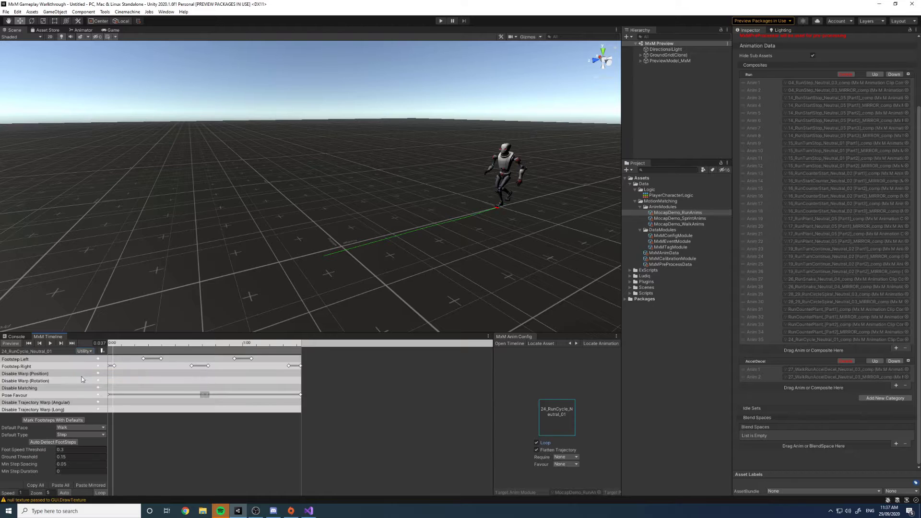
{"action": "left_click", "coordinate": [161, 395]}
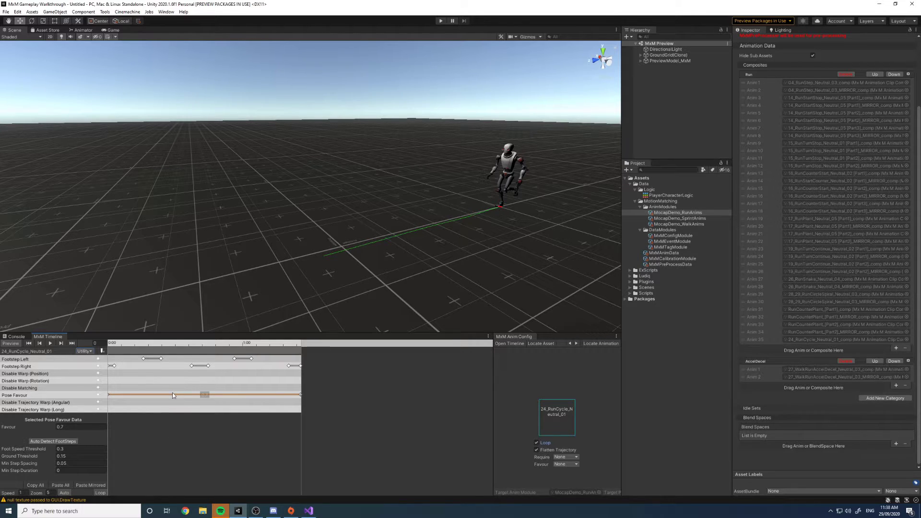
{"action": "left_click", "coordinate": [208, 391]}
{"action": "left_click", "coordinate": [207, 395]}
Try Favour values of 1 and 1.5 on the run cycle's Pose Favour range, and restore it to 0.7
{"action": "left_click", "coordinate": [70, 427]}
{"action": "left_click", "coordinate": [72, 427]}
{"action": "left_click", "coordinate": [38, 431]}
{"action": "type", "text": "1"}
{"action": "left_click_drag", "start_coordinate": [71, 426], "coordinate": [38, 426]}
{"action": "type", "text": "0.7"}
{"action": "left_click", "coordinate": [33, 430]}
{"action": "type", "text": "1.5"}
{"action": "key", "text": "Return"}
{"action": "type", "text": "0.7"}
Open the 27_WalkRunAccelDecel_Neutral_03 composite from the AccelDecel category
{"action": "mouse_move", "coordinate": [112, 345]}
{"action": "left_mouse_down"}
{"action": "mouse_move", "coordinate": [285, 349]}
{"action": "mouse_move", "coordinate": [105, 341]}
{"action": "mouse_move", "coordinate": [255, 350]}
{"action": "mouse_move", "coordinate": [114, 348]}
{"action": "left_mouse_up"}
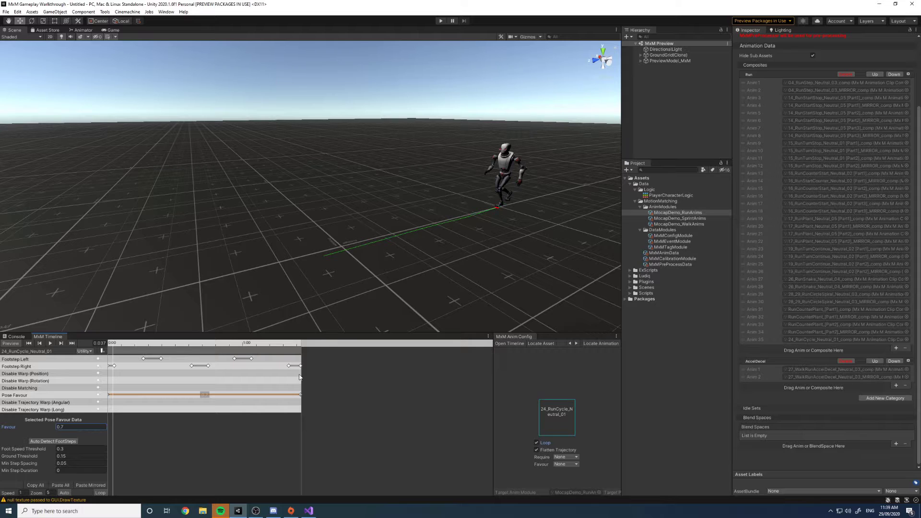
{"action": "left_click", "coordinate": [812, 342]}
{"action": "left_click", "coordinate": [818, 370]}
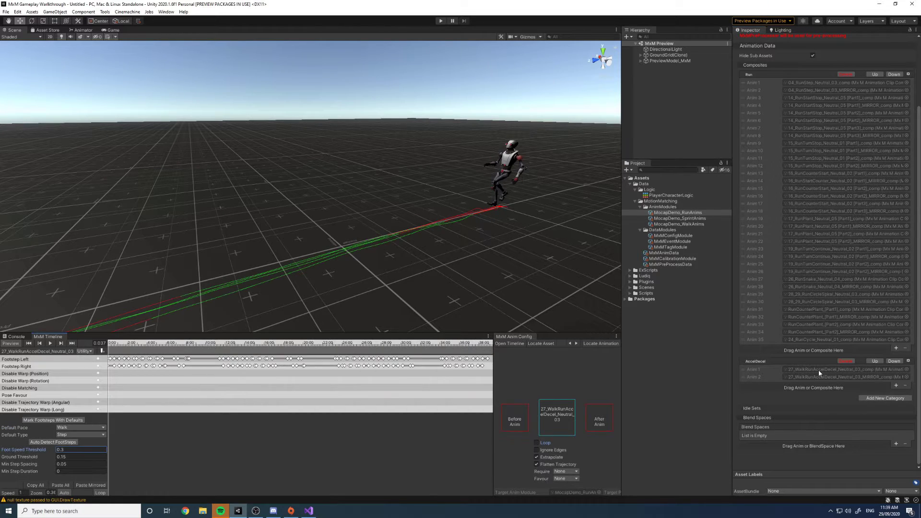
Open the 24_RunCycle_Neutral_01 composite, select its middle right footstep range and scrub the playhead to about 1:00
{"action": "left_click", "coordinate": [816, 339]}
{"action": "left_click", "coordinate": [201, 367]}
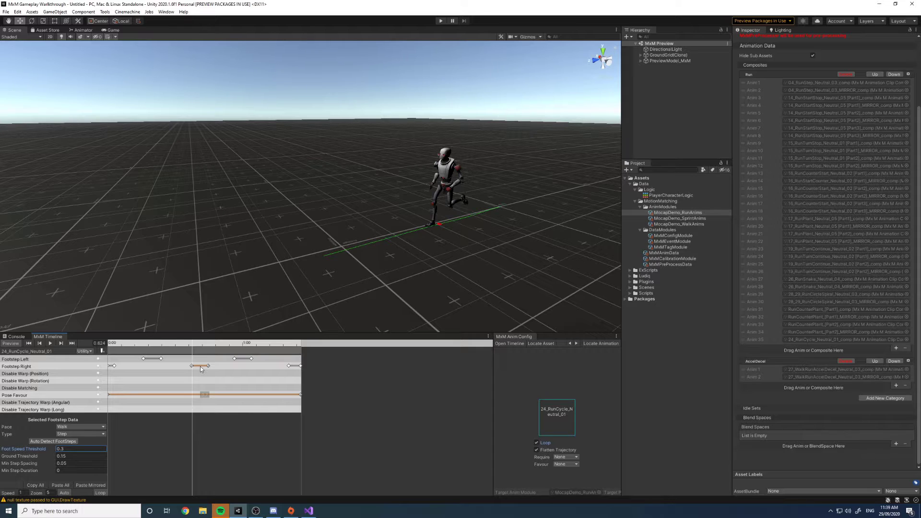
{"action": "left_click_drag", "start_coordinate": [192, 343], "coordinate": [244, 373]}
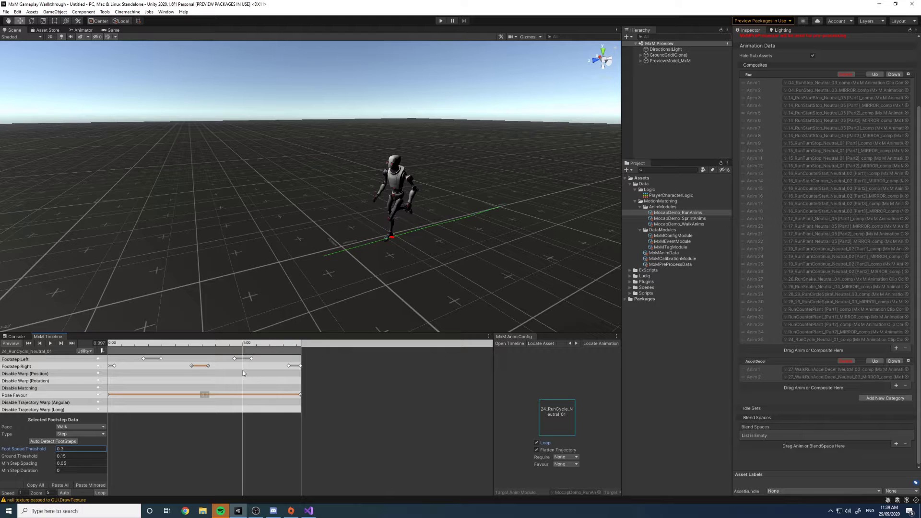
Expand the ExScripts folder, select all scripts from CharacterInventory to Poolable, and view the ObjectPool script
{"action": "left_click", "coordinate": [629, 270]}
{"action": "left_click", "coordinate": [663, 277]}
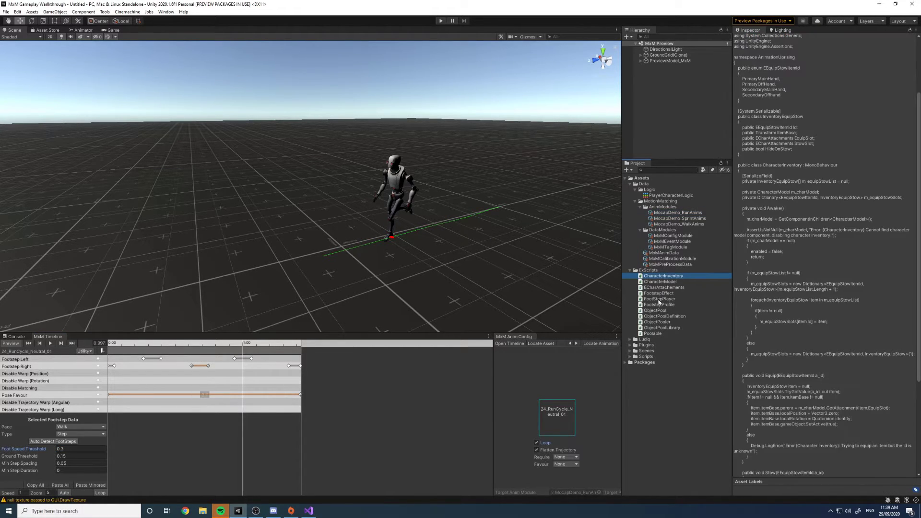
{"action": "left_click", "coordinate": [657, 332], "text": "shift"}
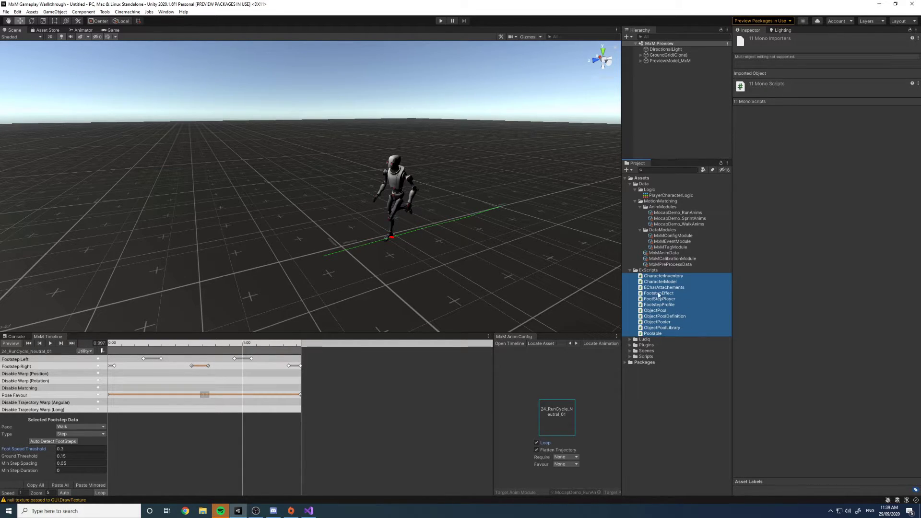
{"action": "left_click", "coordinate": [656, 334]}
{"action": "left_click", "coordinate": [655, 310]}
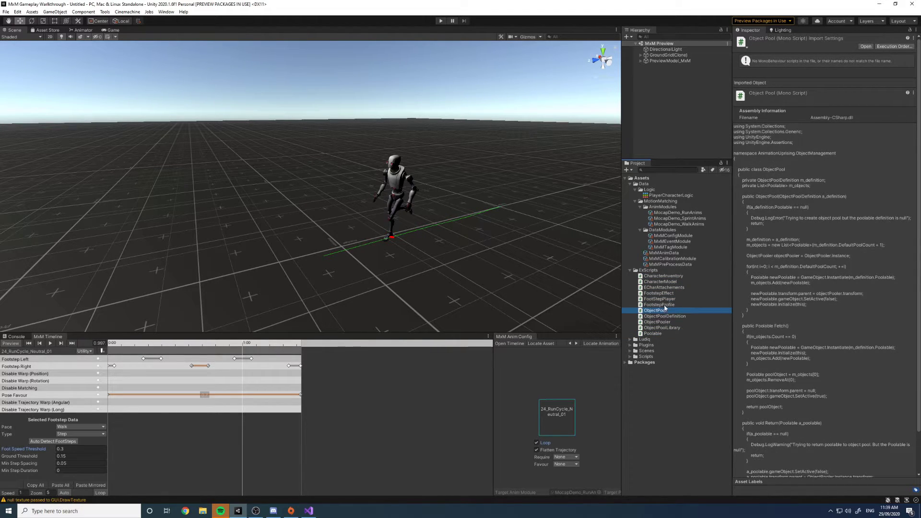
Look over the footstep scripts, CharacterModel and CharacterInventory, and collapse the ExScripts and DataModules folders
{"action": "left_click", "coordinate": [662, 304]}
{"action": "key", "text": "shift+Up"}
{"action": "key", "text": "shift+Up"}
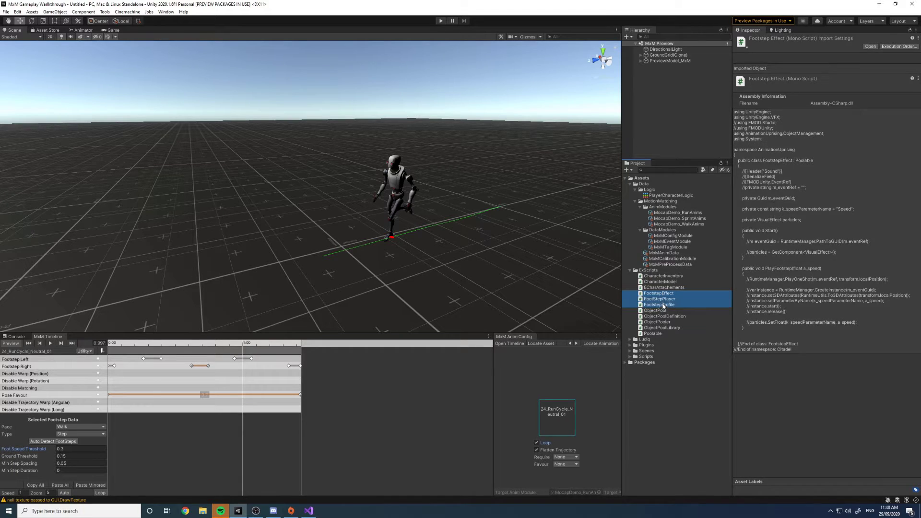
{"action": "left_click", "coordinate": [665, 282]}
{"action": "key", "text": "shift+Up"}
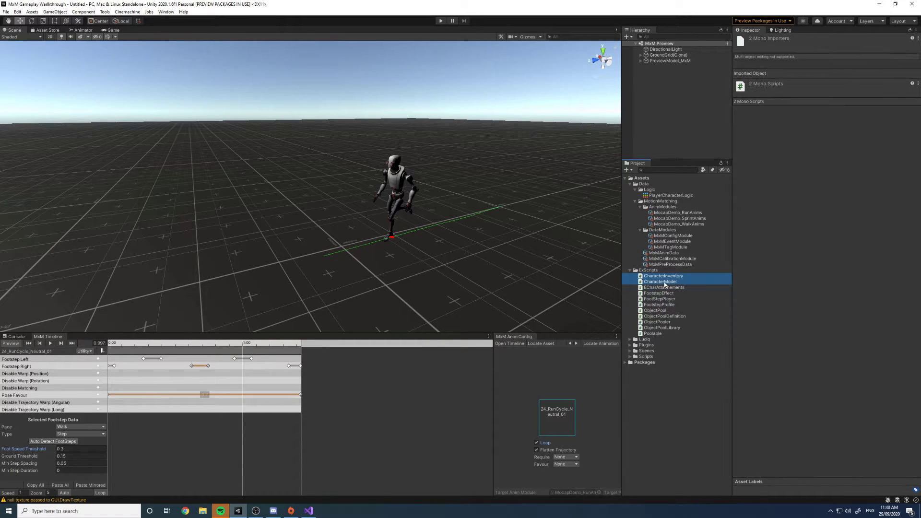
{"action": "key", "text": "Up"}
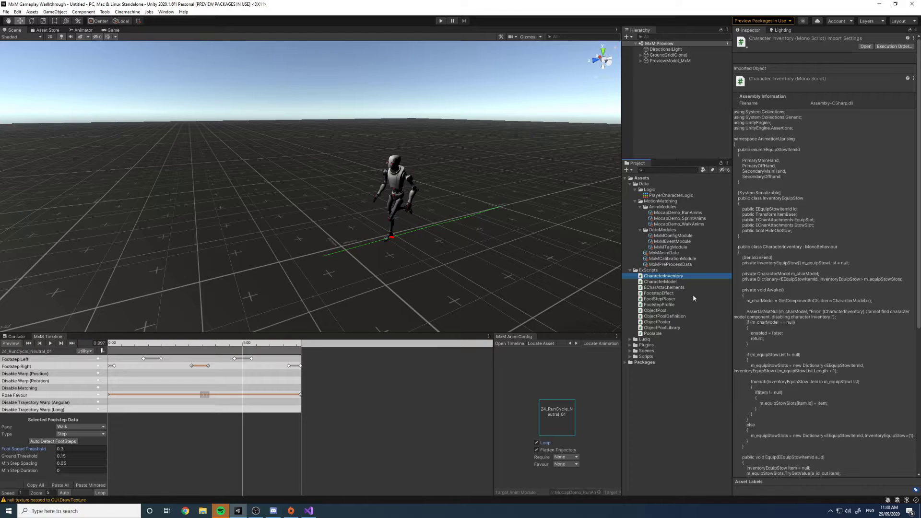
{"action": "left_click", "coordinate": [630, 271]}
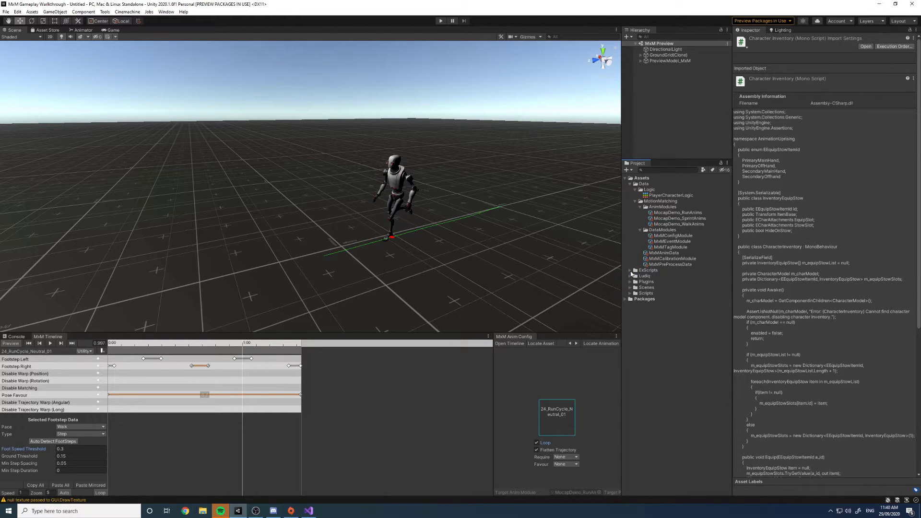
{"action": "left_click", "coordinate": [639, 231]}
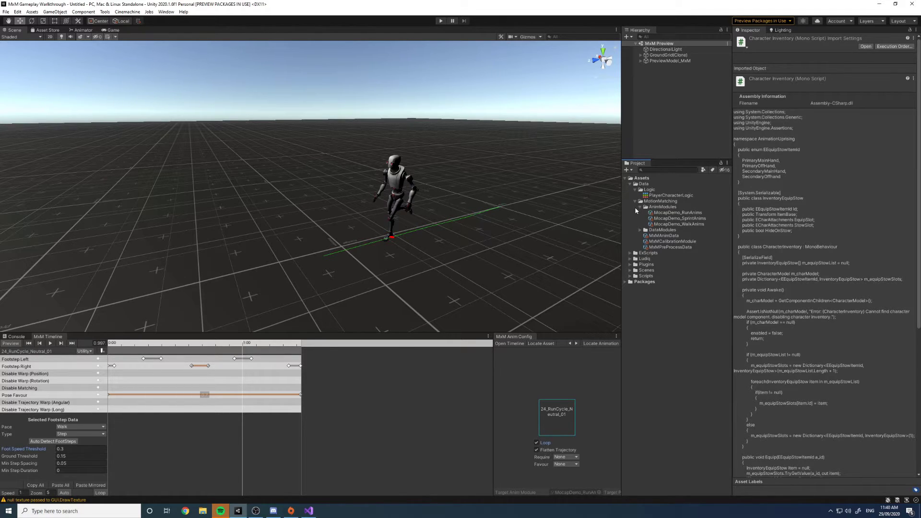
{"action": "left_click", "coordinate": [406, 402]}
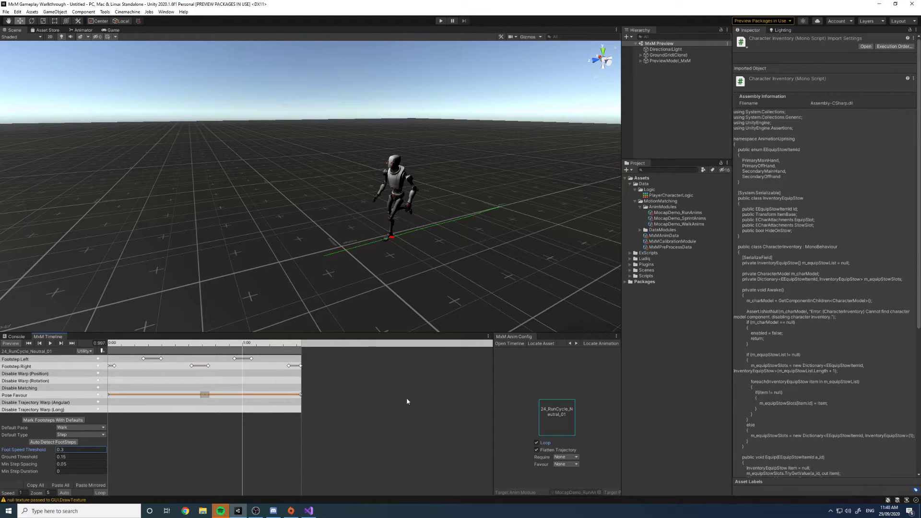
{"action": "scroll", "coordinate": [196, 378], "scroll_direction": "down", "scroll_amount": 5}
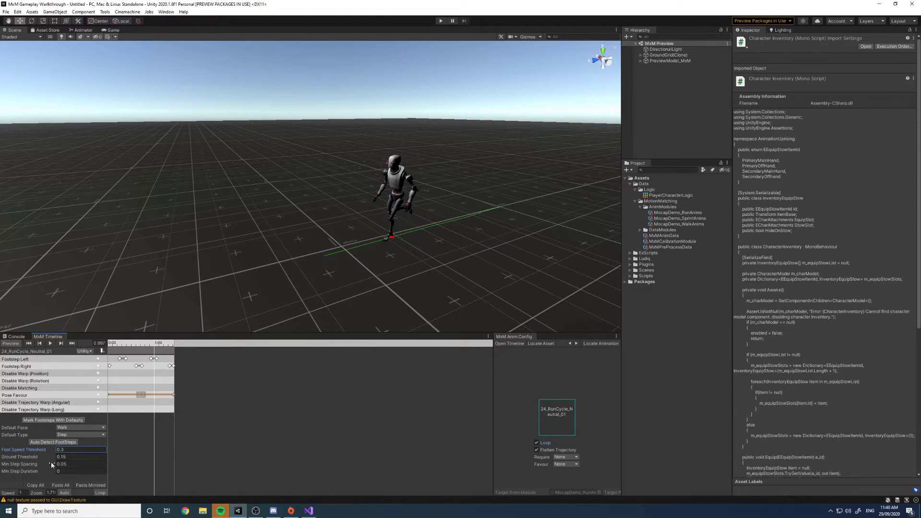
{"action": "scroll", "coordinate": [147, 401], "scroll_direction": "up", "scroll_amount": 6}
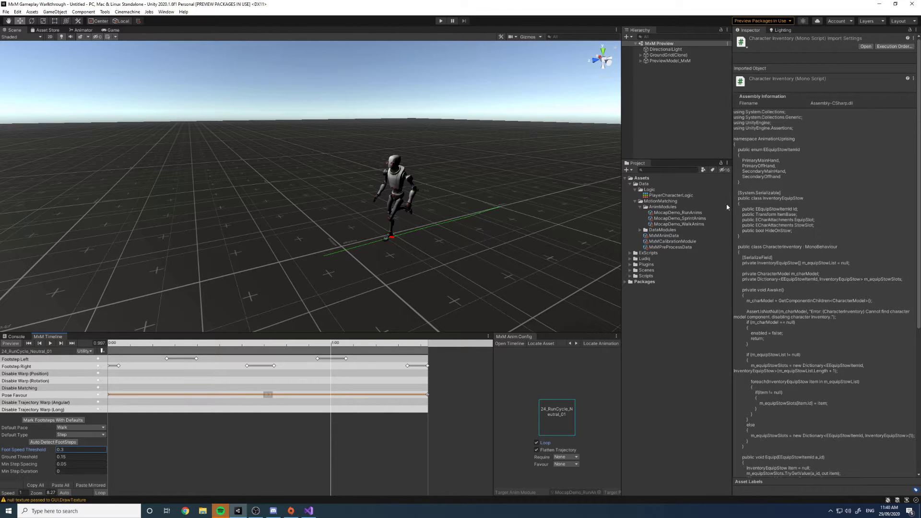
Open the MxMTagModule referenced by MocapDemo_WalkAnims and collapse its Tags section to reach the favour tags
{"action": "left_click", "coordinate": [689, 224]}
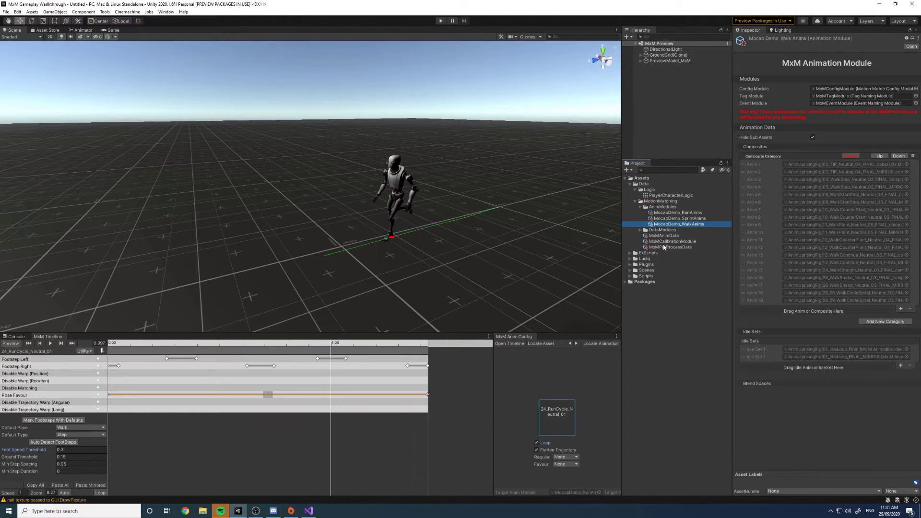
{"action": "left_click", "coordinate": [848, 97]}
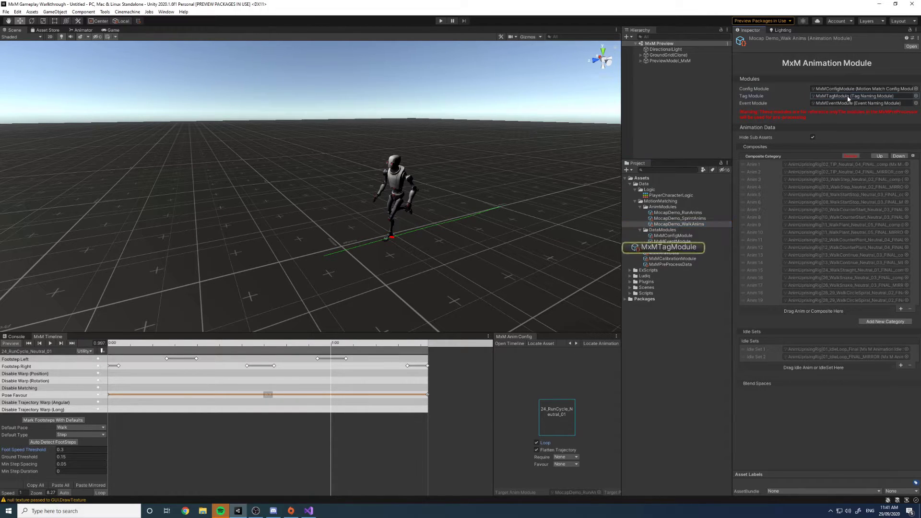
{"action": "double_click", "coordinate": [848, 97]}
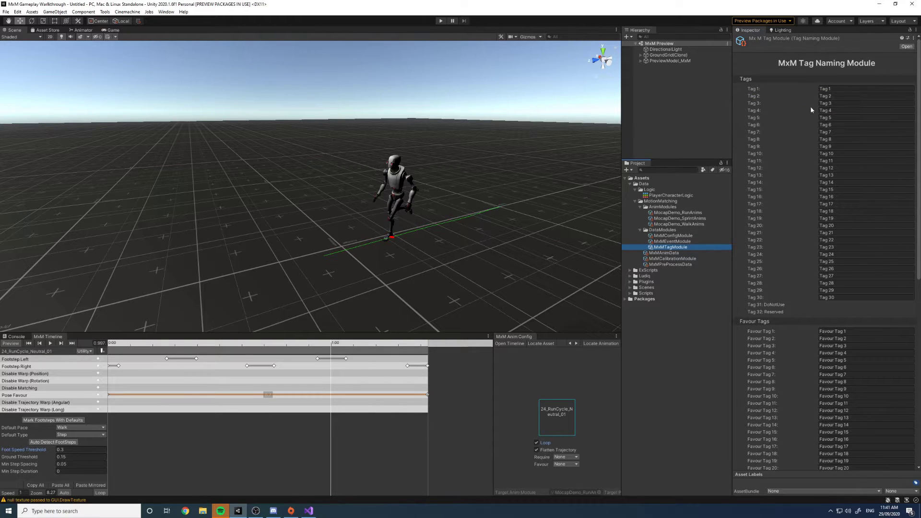
{"action": "left_click", "coordinate": [754, 77]}
{"action": "left_click", "coordinate": [758, 79]}
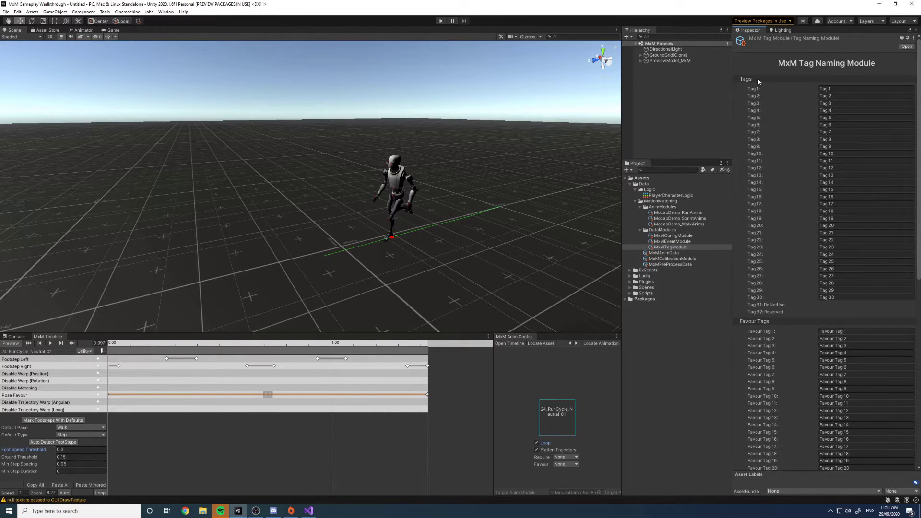
{"action": "left_click", "coordinate": [815, 80]}
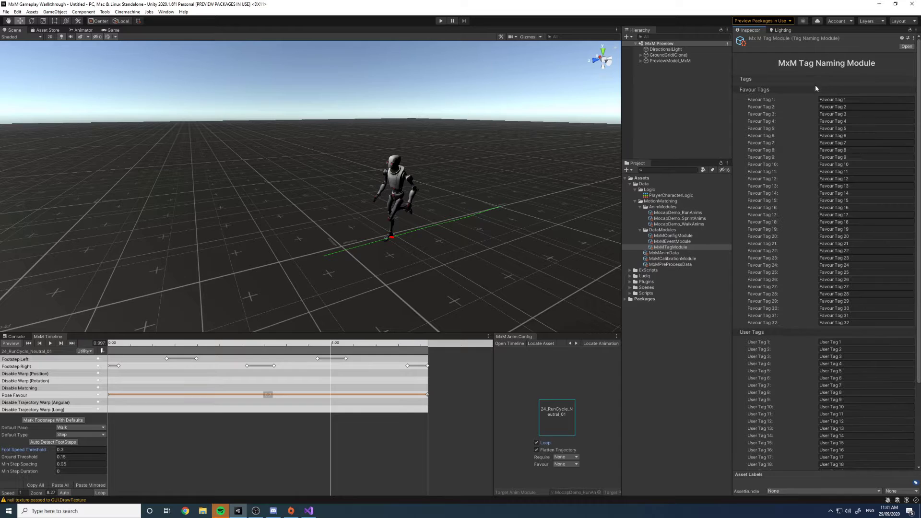
Rename Favour Tag 2 as Run and Favour Tag 3 as Sprint in the tag naming module
{"action": "left_click", "coordinate": [859, 98]}
{"action": "left_click", "coordinate": [854, 106]}
{"action": "key", "text": "ctrl+a"}
{"action": "type", "text": "R"}
{"action": "key", "text": "Tab"}
{"action": "type", "text": "S"}
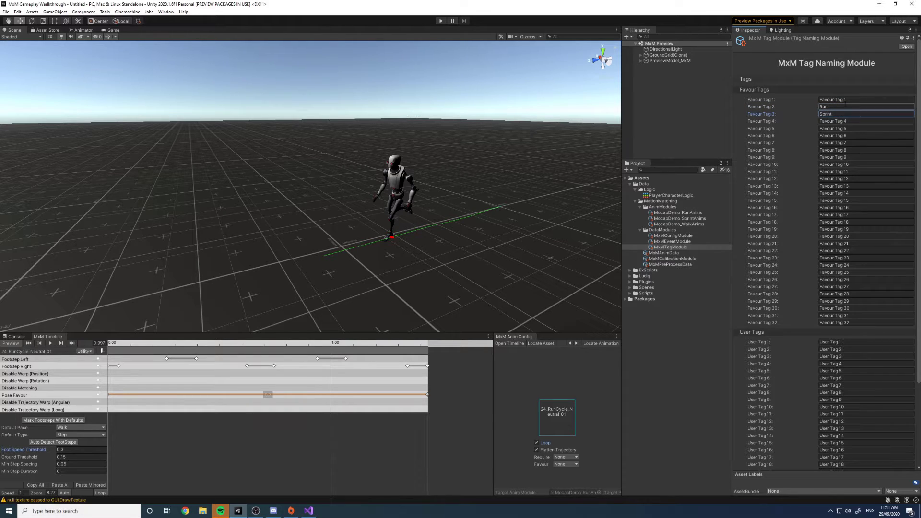
{"action": "double_click", "coordinate": [836, 114]}
{"action": "scroll", "coordinate": [144, 409], "scroll_direction": "up", "scroll_amount": 4}
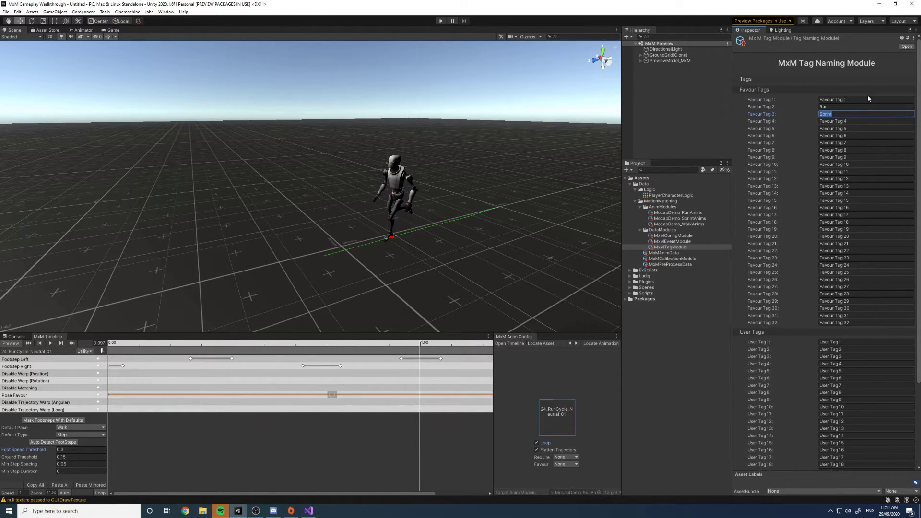
Switch the 24_RunCycle_Neutral_01 timeline from the Utility tracks to the motion tag tracks
{"action": "left_click", "coordinate": [169, 441]}
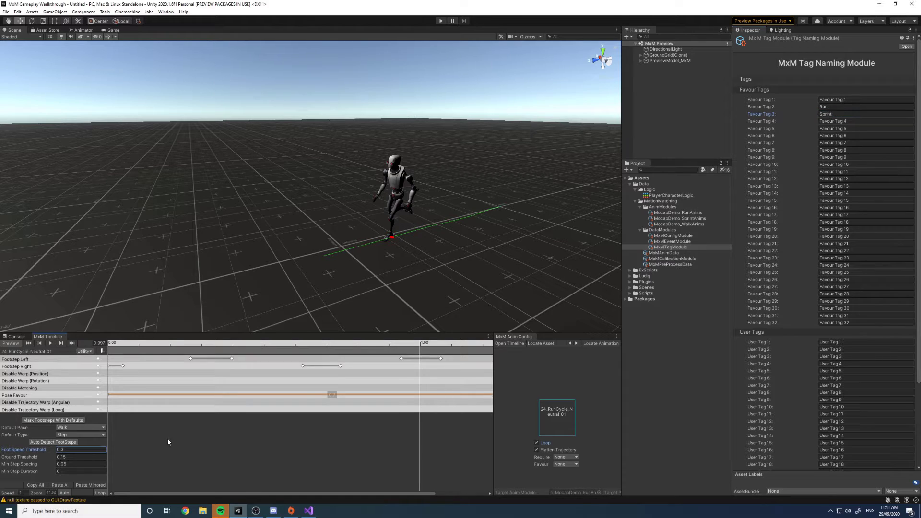
{"action": "left_click", "coordinate": [87, 354]}
{"action": "left_click", "coordinate": [99, 357]}
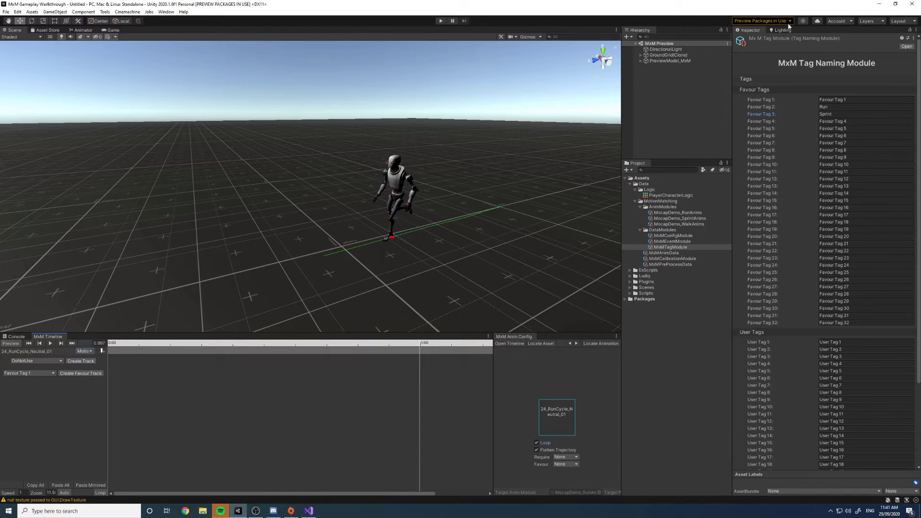
Set the Favour default of the Run category in MocapDemo_RunAnims to Run and apply the favour tags to its composites
{"action": "left_click", "coordinate": [677, 212]}
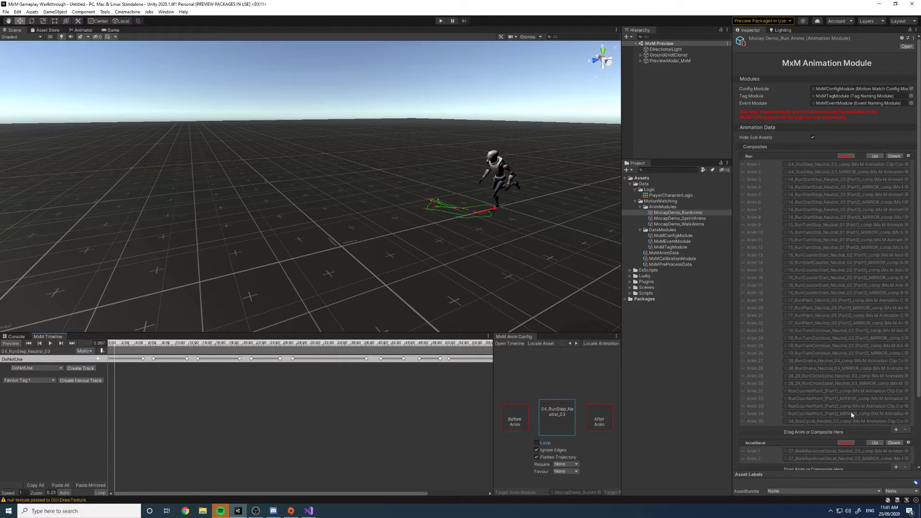
{"action": "left_click", "coordinate": [908, 156]}
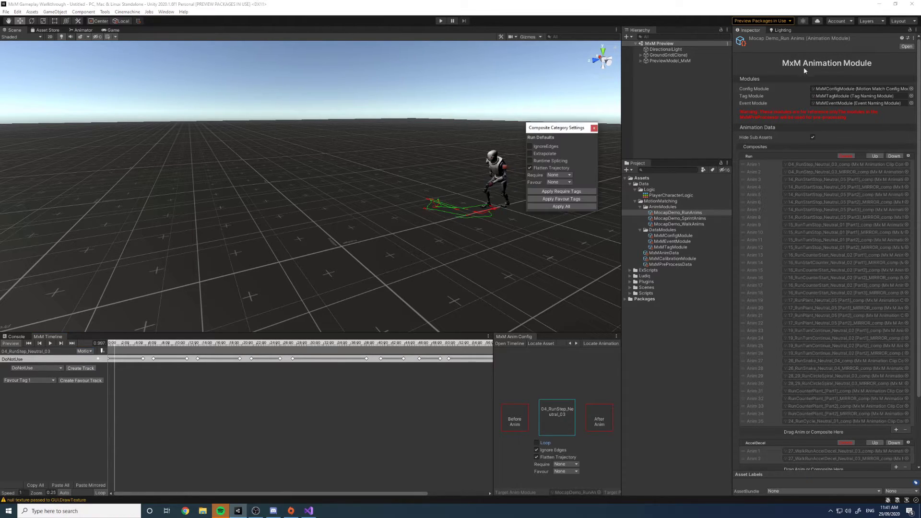
{"action": "left_click", "coordinate": [558, 183]}
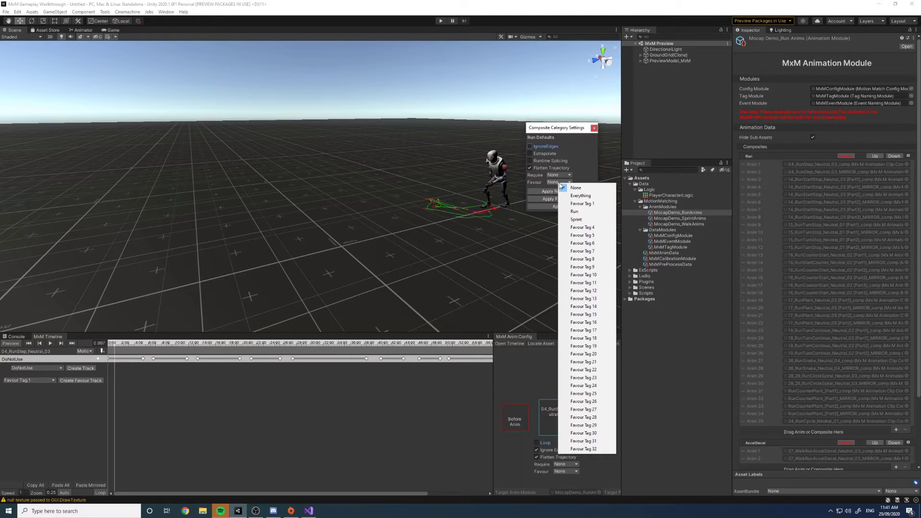
{"action": "left_click", "coordinate": [574, 212]}
{"action": "left_click", "coordinate": [559, 201]}
{"action": "left_click", "coordinate": [481, 269]}
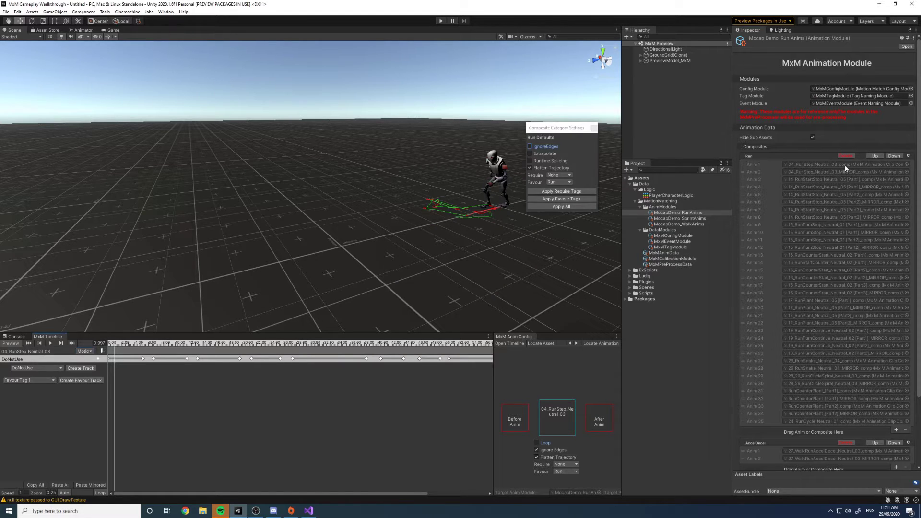
Check the Favour tag options on the 04_RunStep_Neutral_03 and 14_RunStartStop_Neutral_05 [Part3] MIRROR composites
{"action": "left_click", "coordinate": [560, 473]}
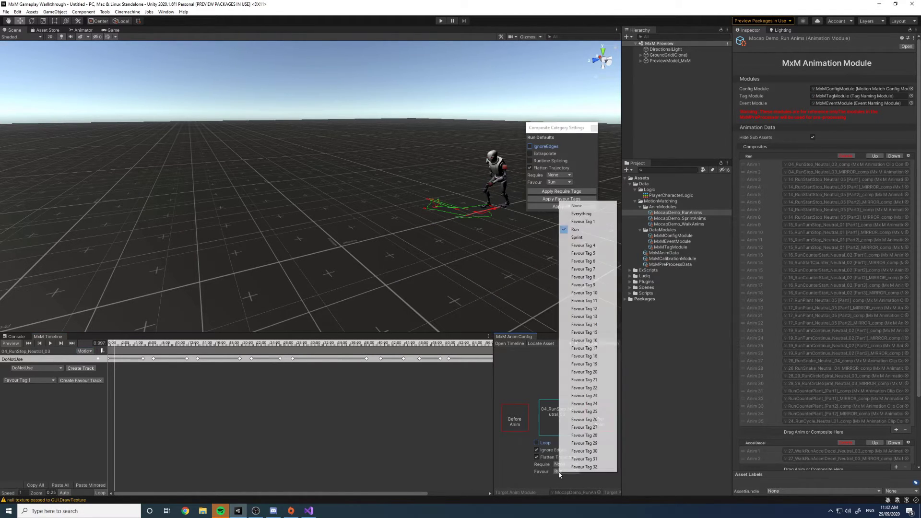
{"action": "left_click", "coordinate": [557, 473]}
{"action": "left_click", "coordinate": [559, 472]}
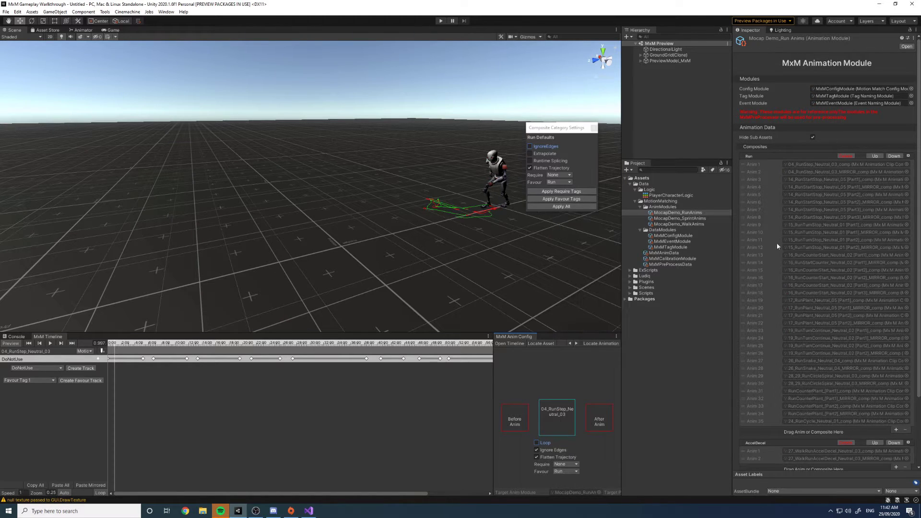
{"action": "left_click", "coordinate": [808, 218]}
{"action": "left_click", "coordinate": [564, 472]}
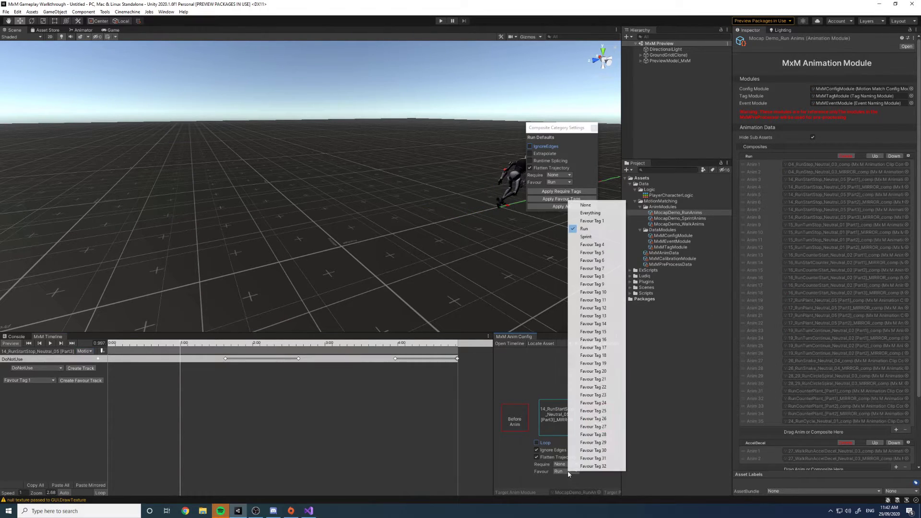
{"action": "left_click", "coordinate": [790, 273]}
Open the 27_WalkRunAccelDecel_Neutral_03 composite's tag tracks, and look up the Run favour tag in MxMTagModule
{"action": "scroll", "coordinate": [836, 259], "scroll_direction": "down", "scroll_amount": 3}
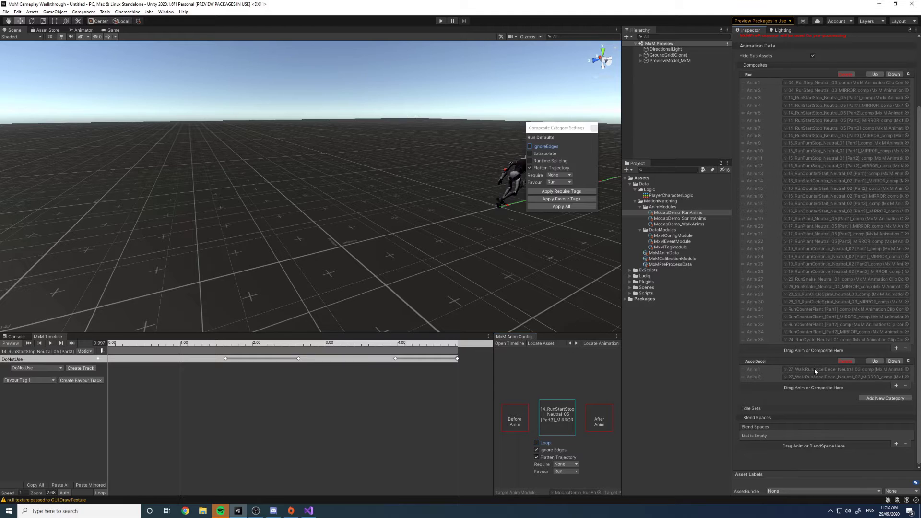
{"action": "left_click", "coordinate": [813, 368]}
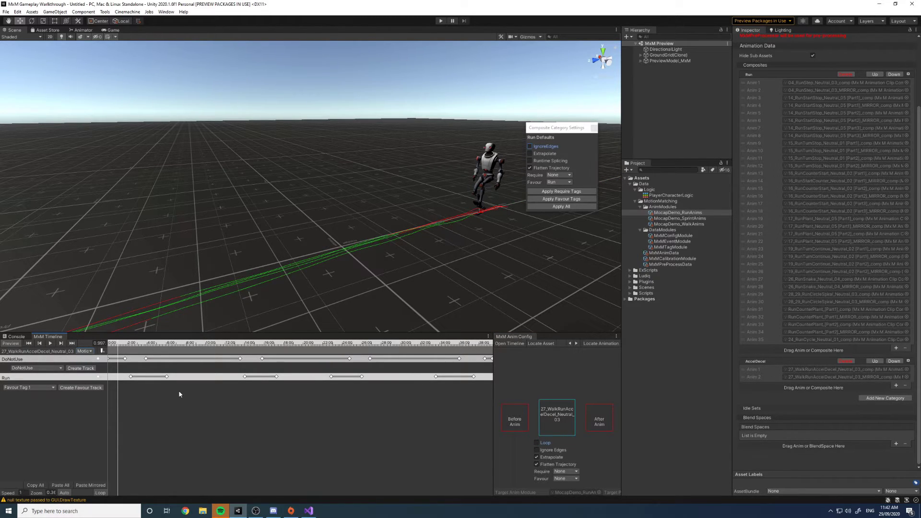
{"action": "left_click", "coordinate": [669, 247]}
{"action": "left_click", "coordinate": [836, 262]}
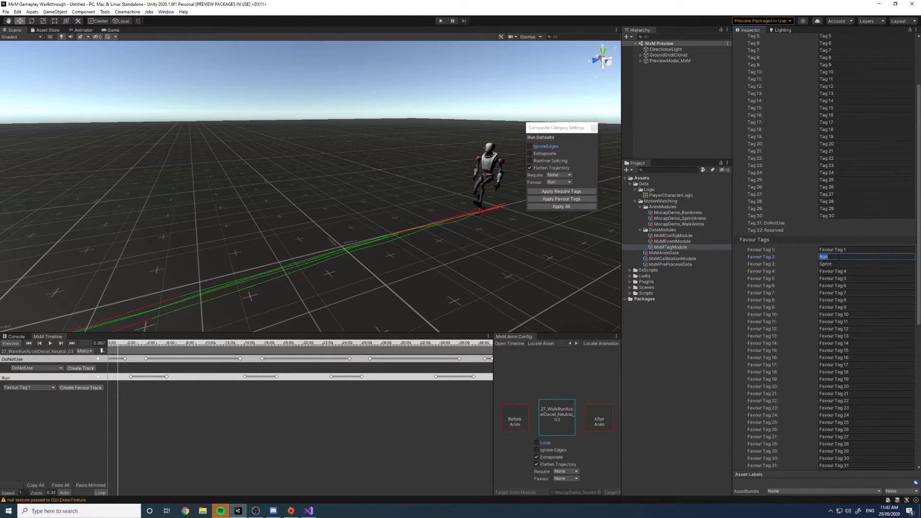
{"action": "left_click", "coordinate": [836, 257]}
Return to MocapDemo_RunAnims and reopen the 27_WalkRunAccelDecel_Neutral_03 composite to examine its Run favour track and trajectory
{"action": "left_click", "coordinate": [689, 213]}
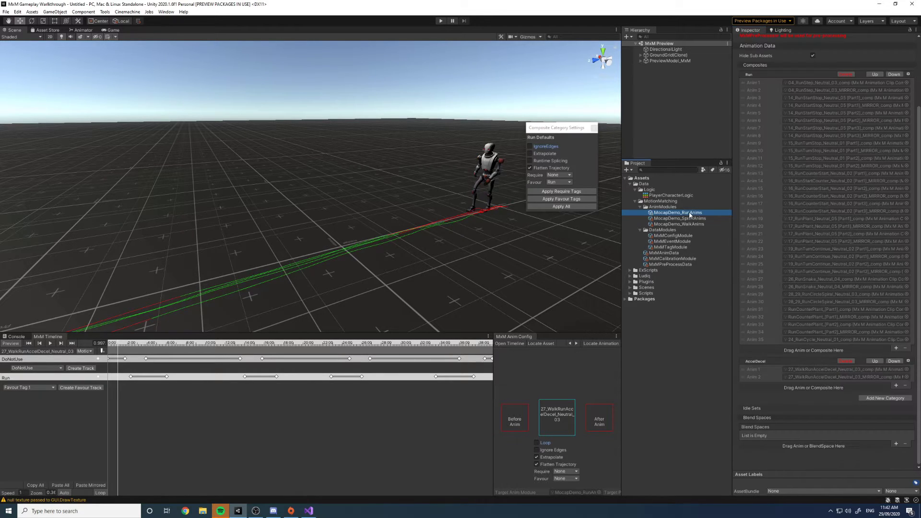
{"action": "left_click", "coordinate": [810, 371]}
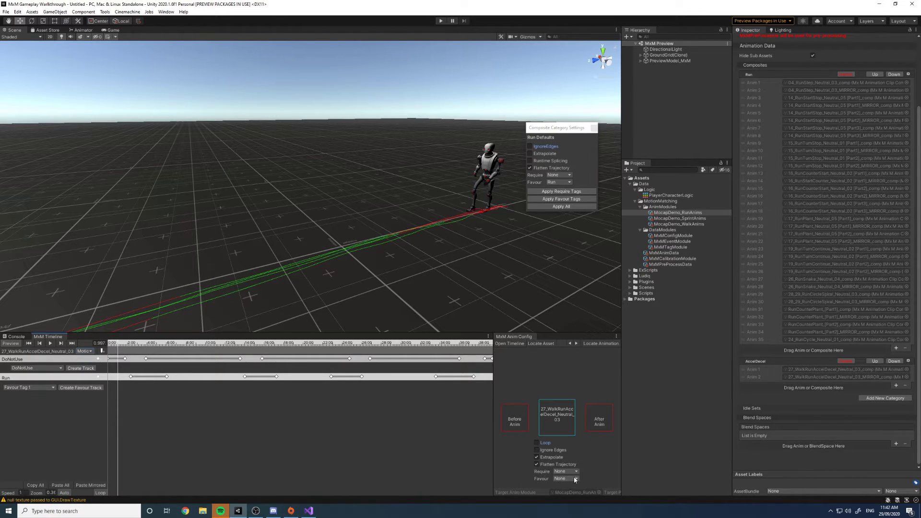
{"action": "mouse_move", "coordinate": [300, 215]}
{"action": "right_mouse_down"}
{"action": "mouse_move", "coordinate": [280, 226]}
{"action": "mouse_move", "coordinate": [294, 226]}
{"action": "right_mouse_up"}
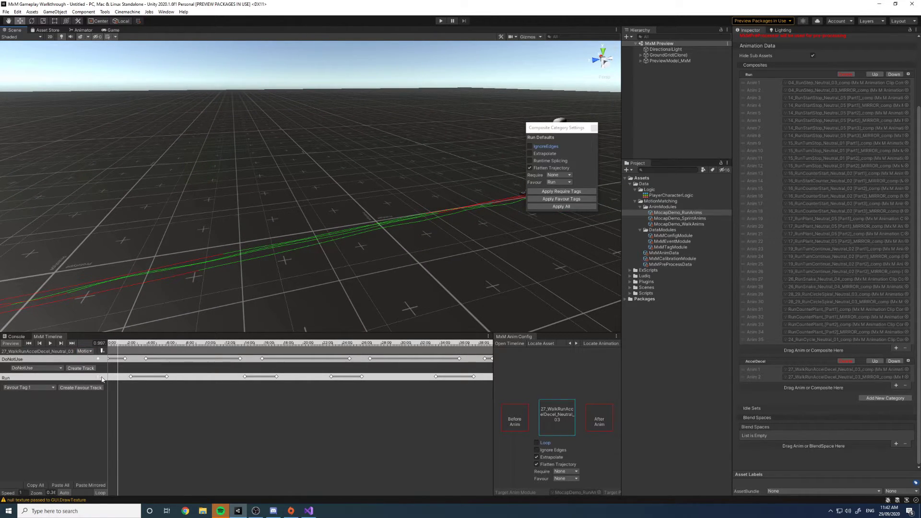
Scrub through the 27_WalkRunAccelDecel_Neutral_03 composite to compare the character's motion with its DoNotUse and Run favour tag ranges
{"action": "left_click", "coordinate": [593, 128]}
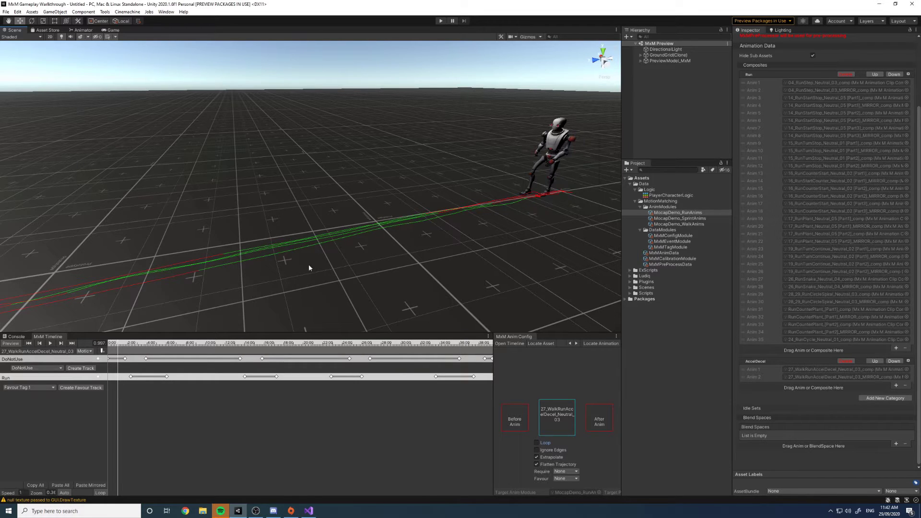
{"action": "left_click_drag", "start_coordinate": [112, 344], "coordinate": [139, 342]}
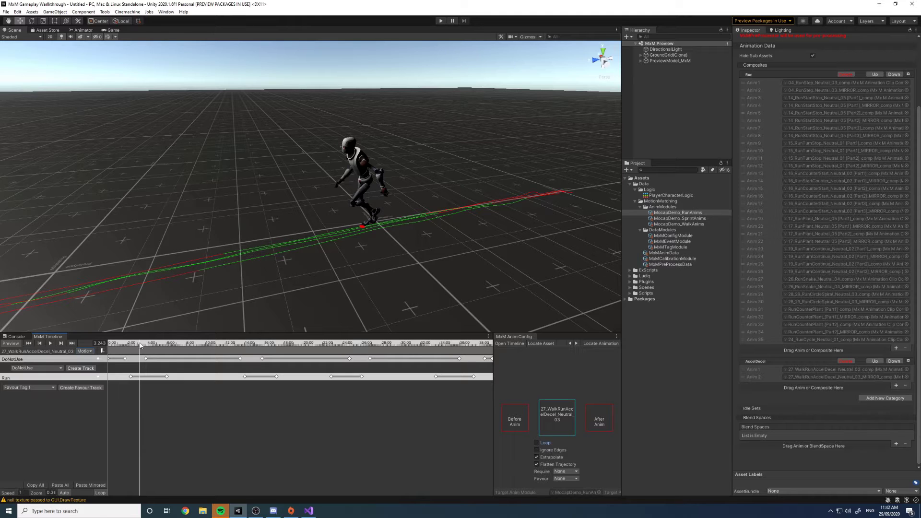
{"action": "left_click_drag", "start_coordinate": [134, 343], "coordinate": [286, 346]}
{"action": "left_click", "coordinate": [164, 360]}
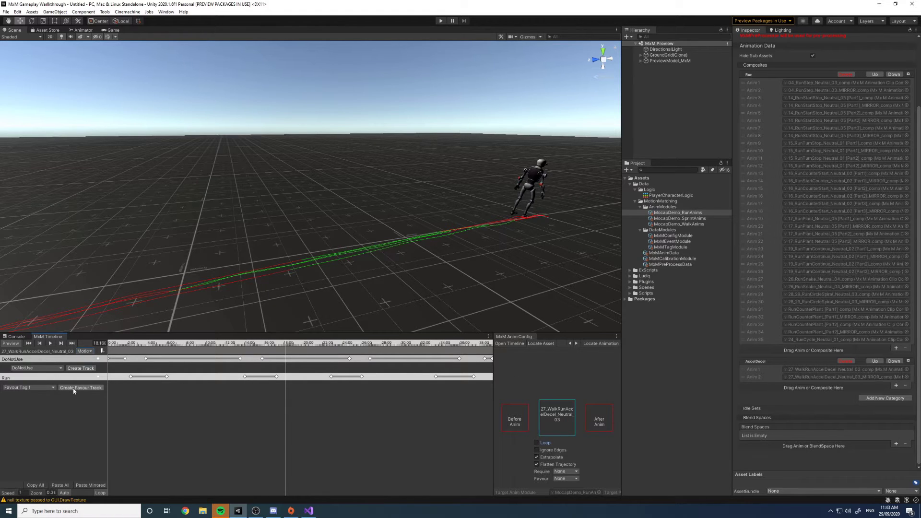
Create a Sprint favour track on the 27_WalkRunAccelDecel_Neutral_03 composite and try marking a tag range on it
{"action": "left_click", "coordinate": [34, 388]}
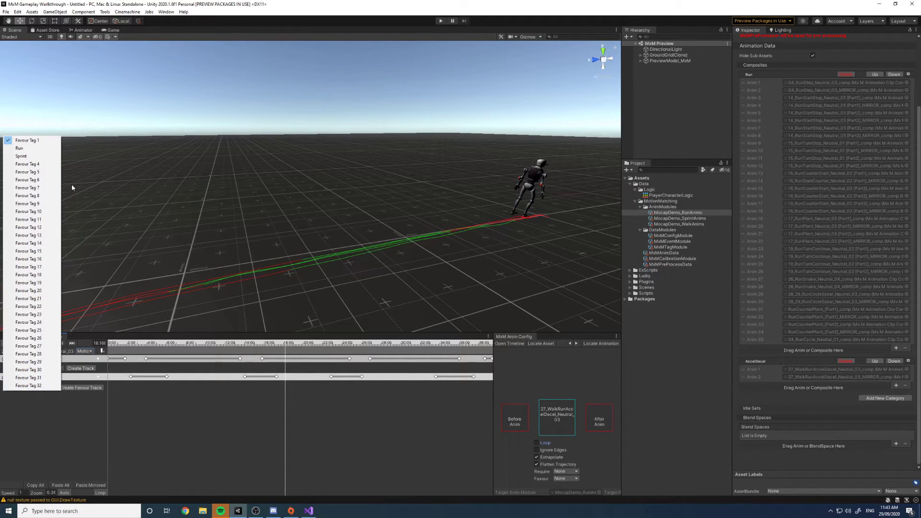
{"action": "left_click", "coordinate": [23, 156]}
{"action": "left_click", "coordinate": [77, 388]}
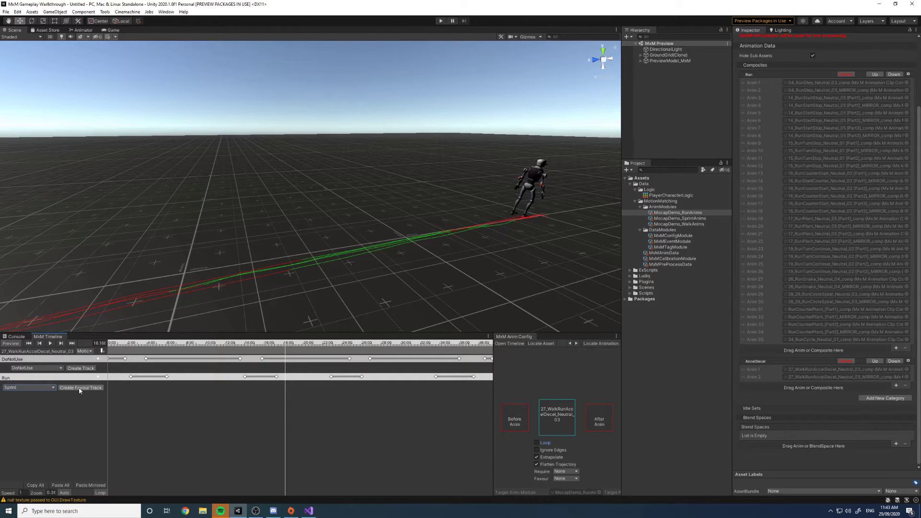
{"action": "left_click", "coordinate": [187, 344]}
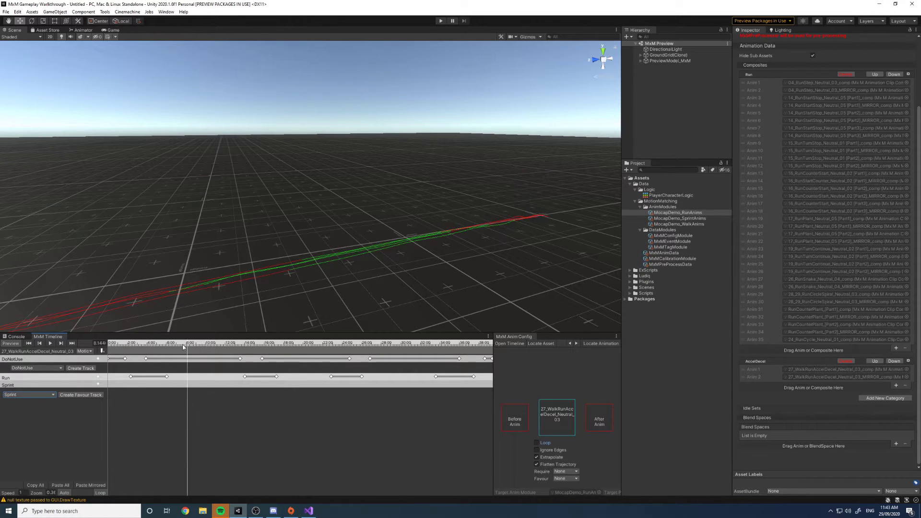
{"action": "left_click_drag", "start_coordinate": [187, 384], "coordinate": [226, 384]}
Delete the Sprint favour track from the 27_WalkRunAccelDecel_Neutral_03 composite
{"action": "key", "text": "Delete"}
{"action": "right_click", "coordinate": [88, 385]}
{"action": "left_click", "coordinate": [511, 270]}
{"action": "right_click", "coordinate": [90, 386]}
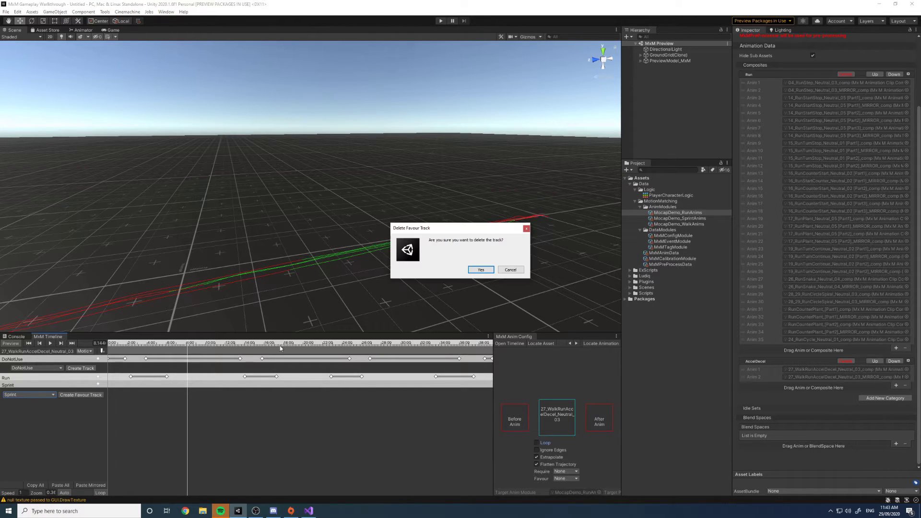
{"action": "left_click", "coordinate": [480, 269]}
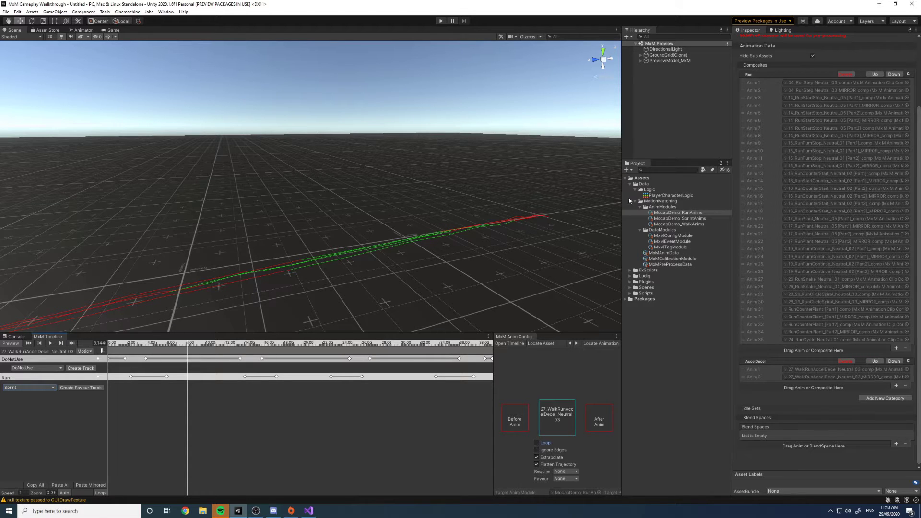
Set the Favour default of the Sprint category in MocapDemo_SprintAnims to Sprint and apply the favour tags to its composites
{"action": "left_click_drag", "start_coordinate": [621, 193], "coordinate": [588, 194]}
{"action": "left_click_drag", "start_coordinate": [488, 199], "coordinate": [541, 207], "text": "alt"}
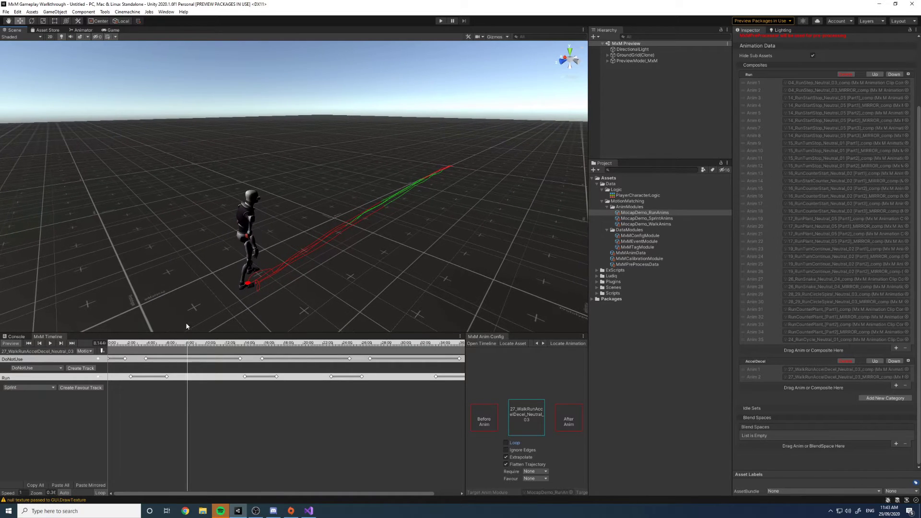
{"action": "left_click", "coordinate": [671, 219]}
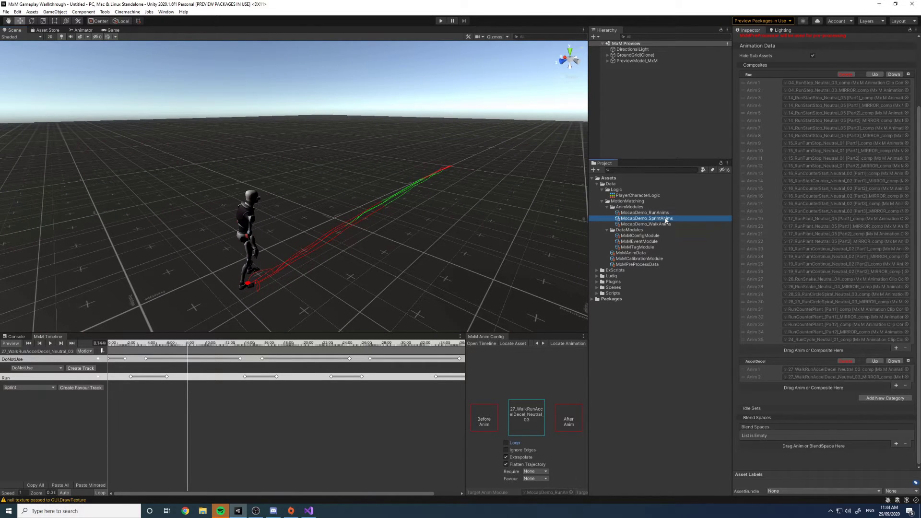
{"action": "left_click", "coordinate": [862, 84]}
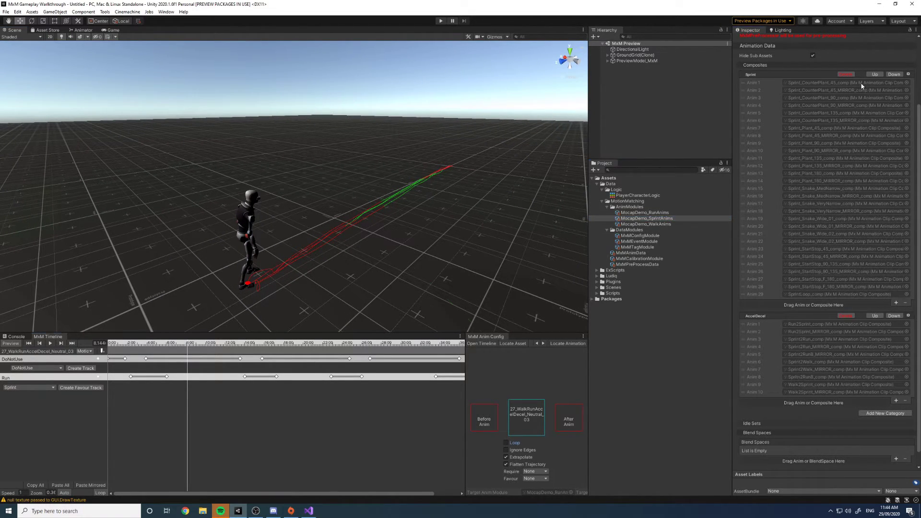
{"action": "left_click", "coordinate": [907, 75]}
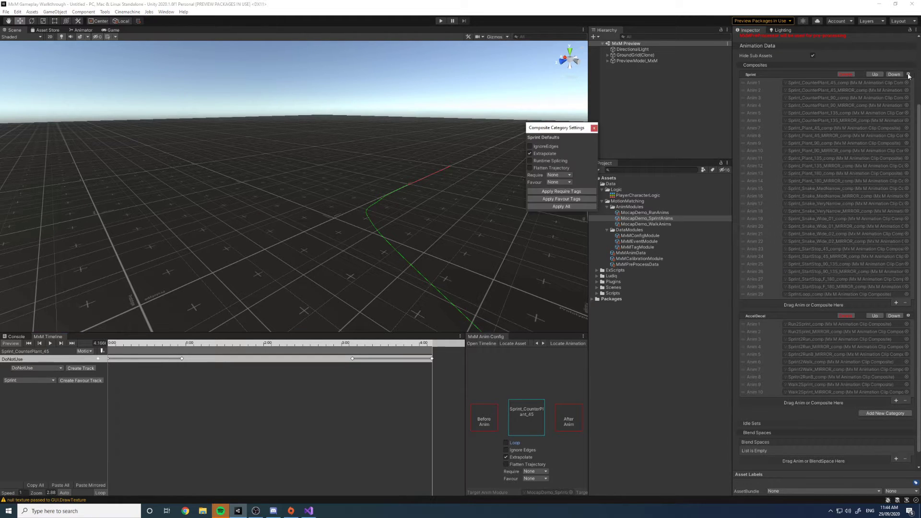
{"action": "left_click", "coordinate": [570, 182]}
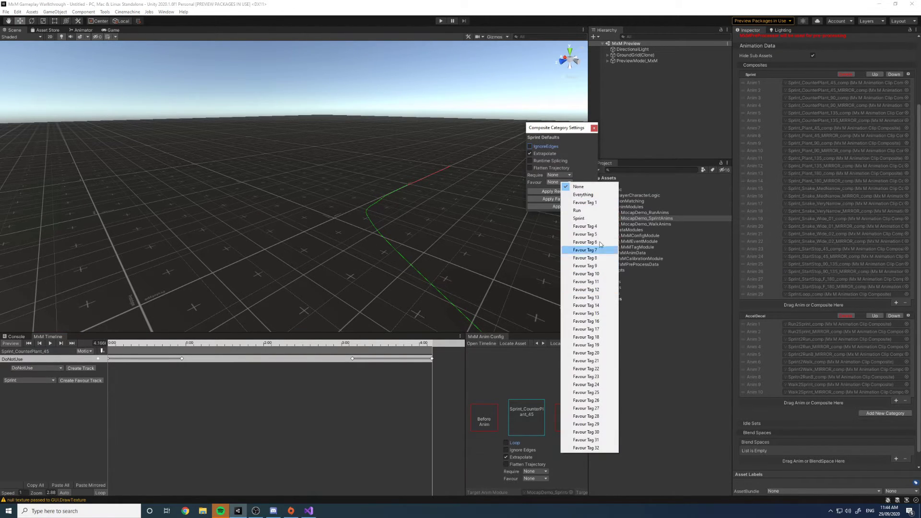
{"action": "left_click", "coordinate": [583, 218]}
{"action": "left_click", "coordinate": [551, 206]}
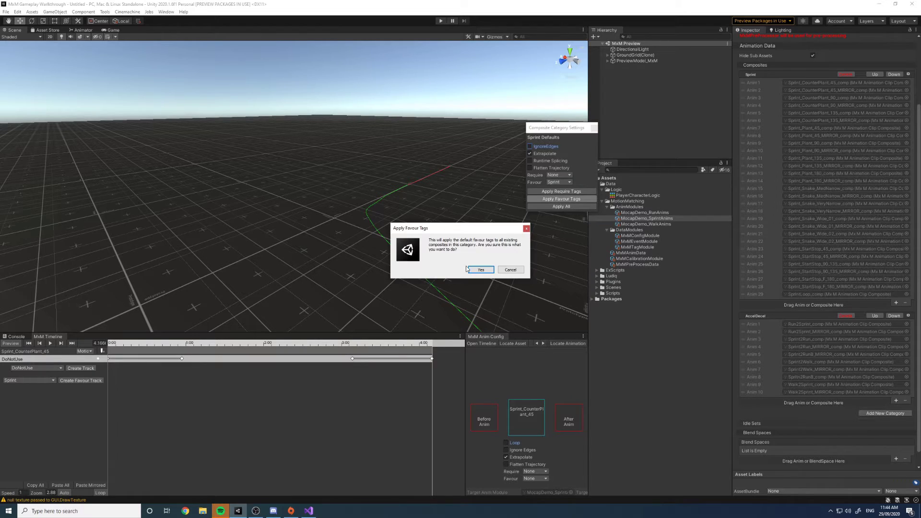
{"action": "left_click", "coordinate": [483, 271]}
Check the Favour option on Sprint_CounterPlant_135 and Sprint_Snake_MedNarrow_MIRROR, and inspect the favour tracks of the Run2Sprint composite
{"action": "left_click", "coordinate": [841, 112]}
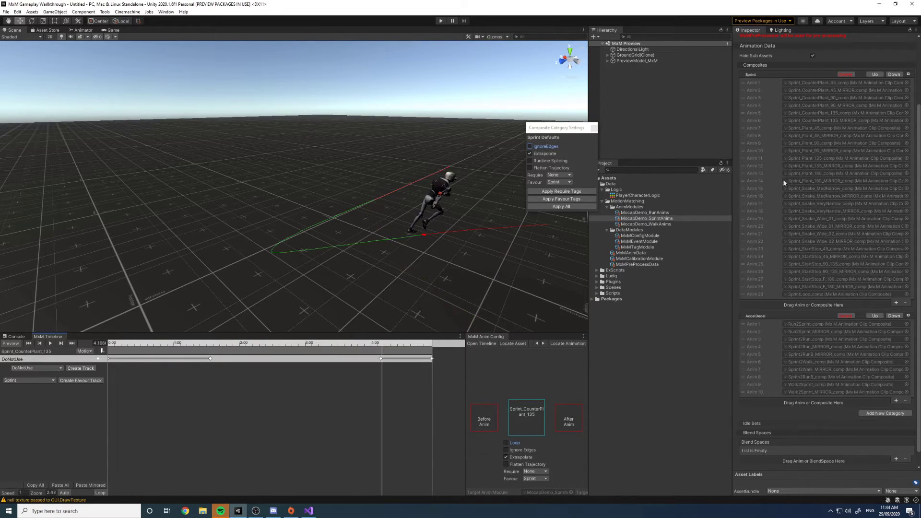
{"action": "left_click", "coordinate": [831, 196]}
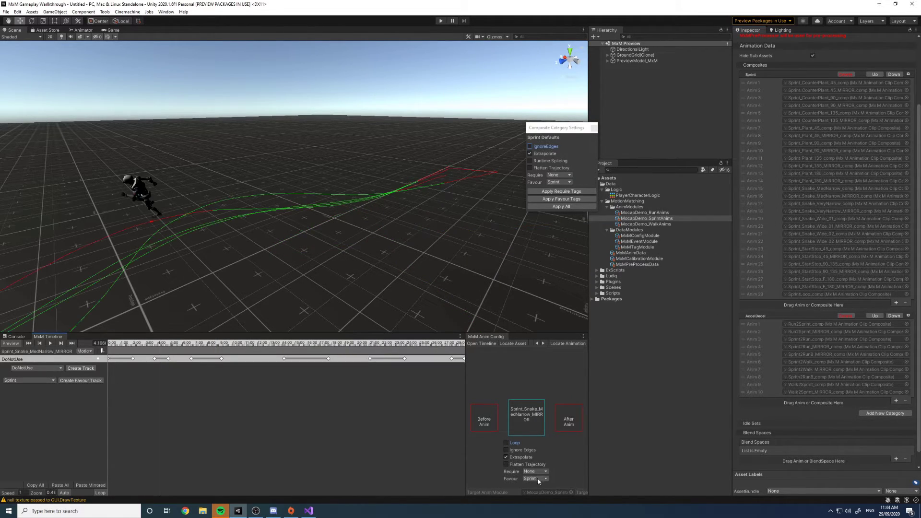
{"action": "left_click", "coordinate": [811, 325]}
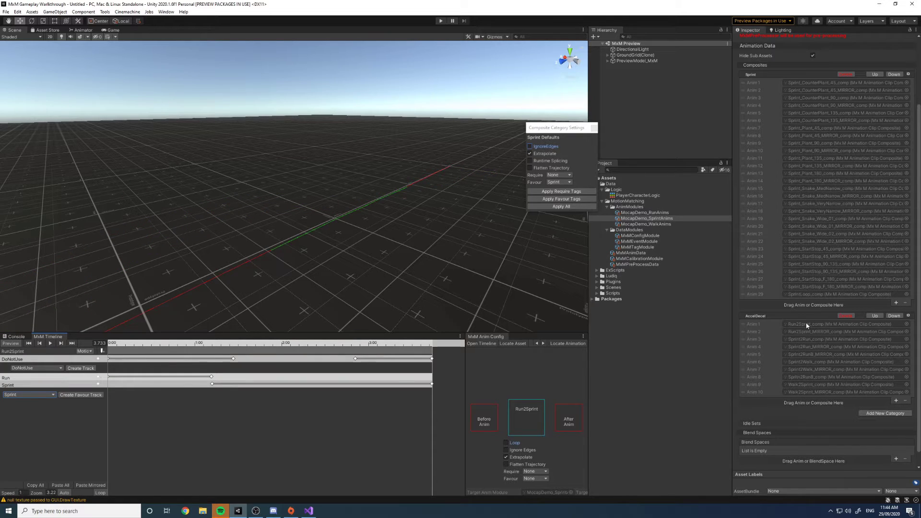
{"action": "left_click", "coordinate": [593, 129]}
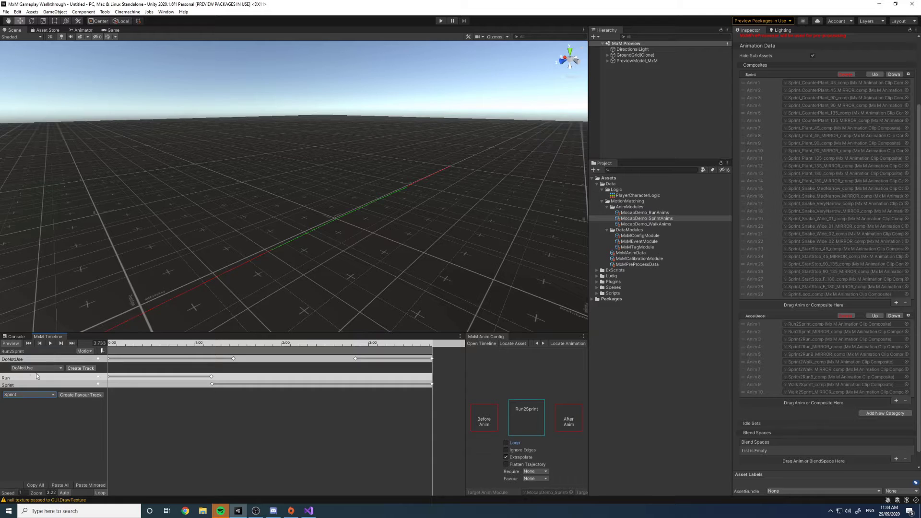
{"action": "left_click", "coordinate": [240, 384]}
Open the Sprint2Run_MIRROR composite and scrub through it to examine its Sprint and Run favour ranges against the motion
{"action": "left_click", "coordinate": [811, 347]}
{"action": "left_click", "coordinate": [148, 376]}
{"action": "left_click_drag", "start_coordinate": [109, 343], "coordinate": [357, 356]}
{"action": "right_click_drag", "start_coordinate": [444, 157], "coordinate": [413, 172]}
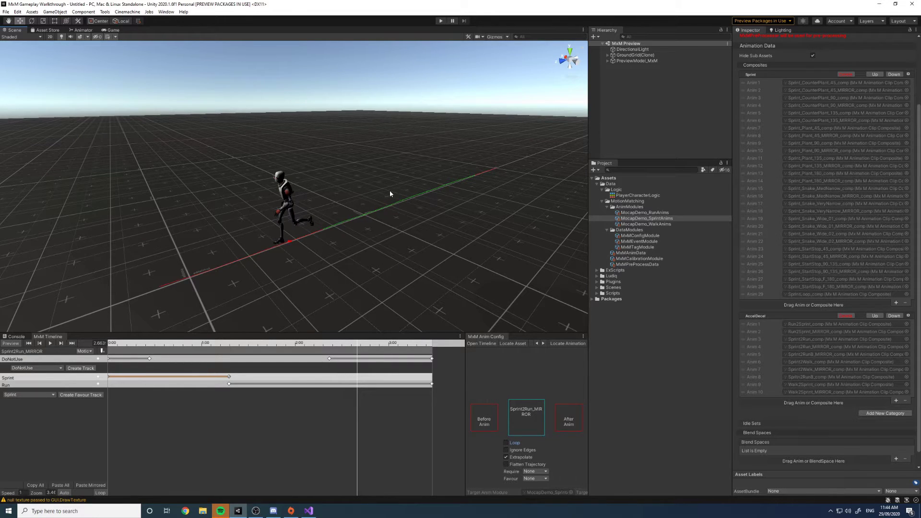
{"action": "left_click_drag", "start_coordinate": [286, 343], "coordinate": [301, 398]}
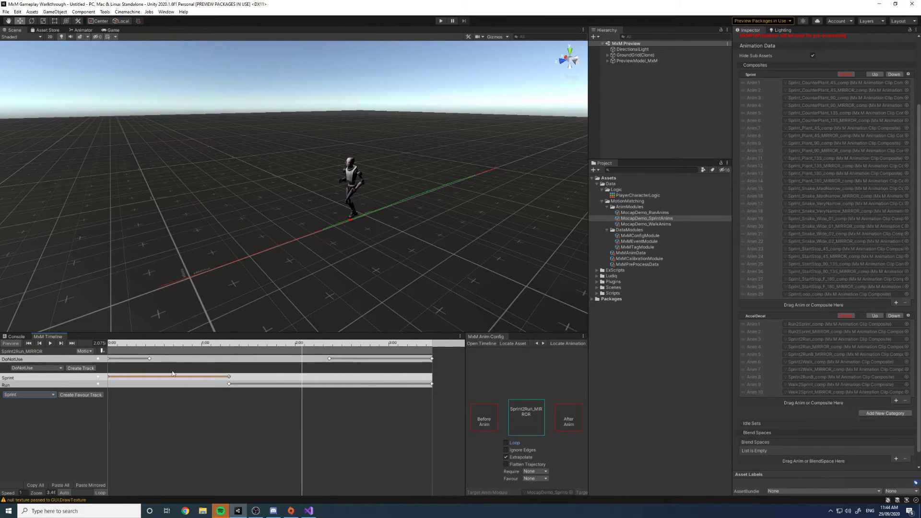
{"action": "left_click_drag", "start_coordinate": [301, 344], "coordinate": [263, 377]}
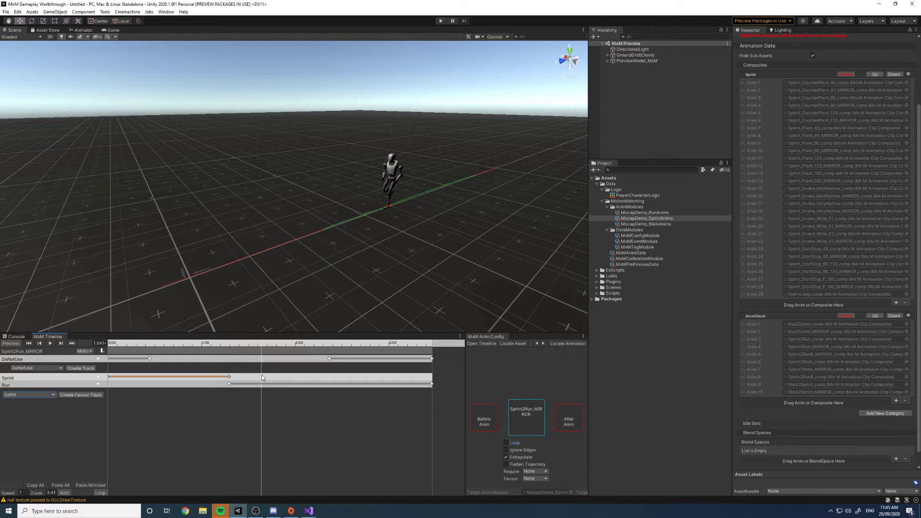
{"action": "left_click_drag", "start_coordinate": [262, 378], "coordinate": [361, 385]}
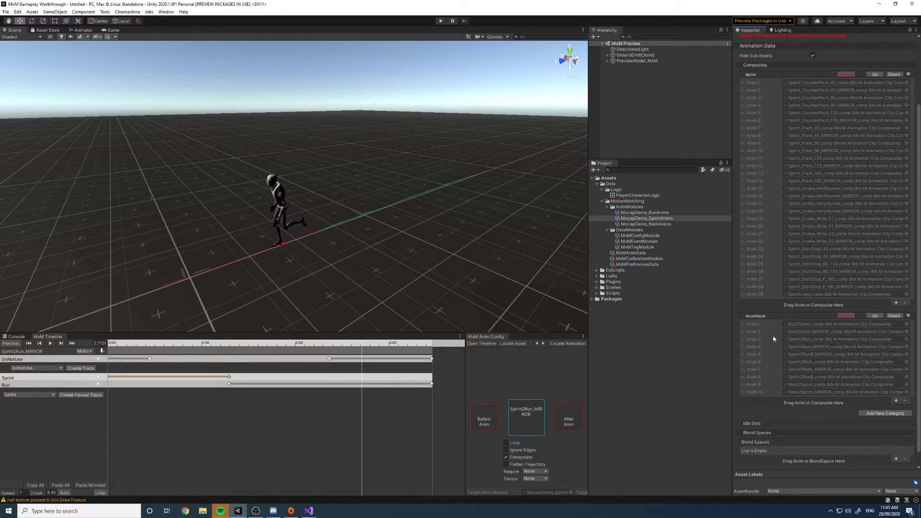
Look over the MocapDemo_WalkAnims module, and leave the MxM preview to return to the character in the GameplayTest scene
{"action": "left_click", "coordinate": [657, 224]}
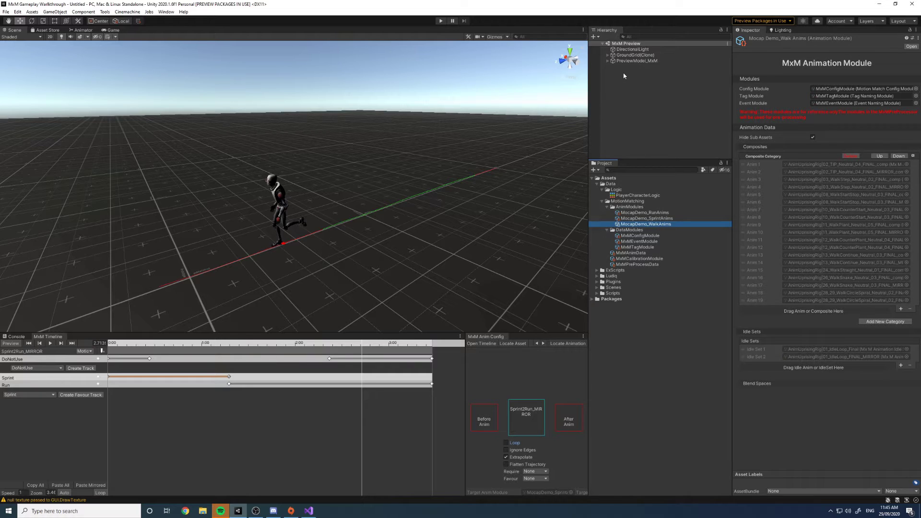
{"action": "left_click", "coordinate": [619, 61]}
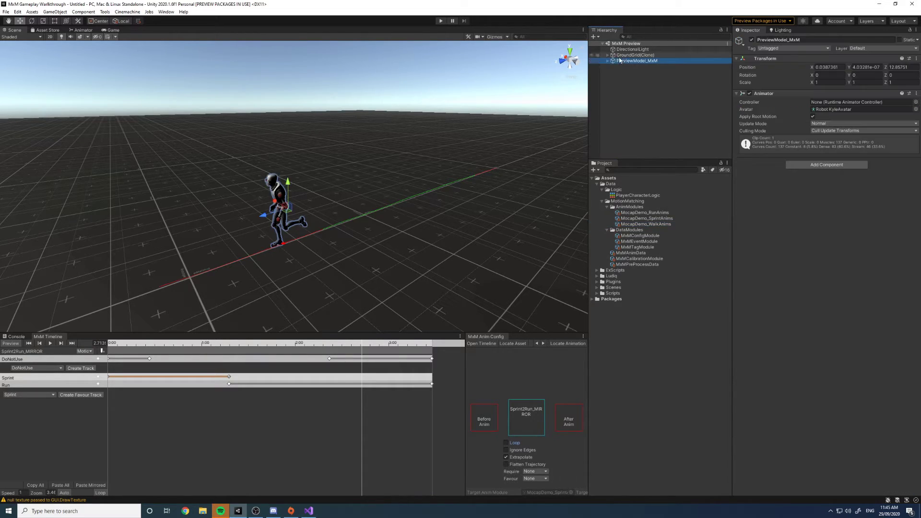
{"action": "left_click", "coordinate": [608, 62]}
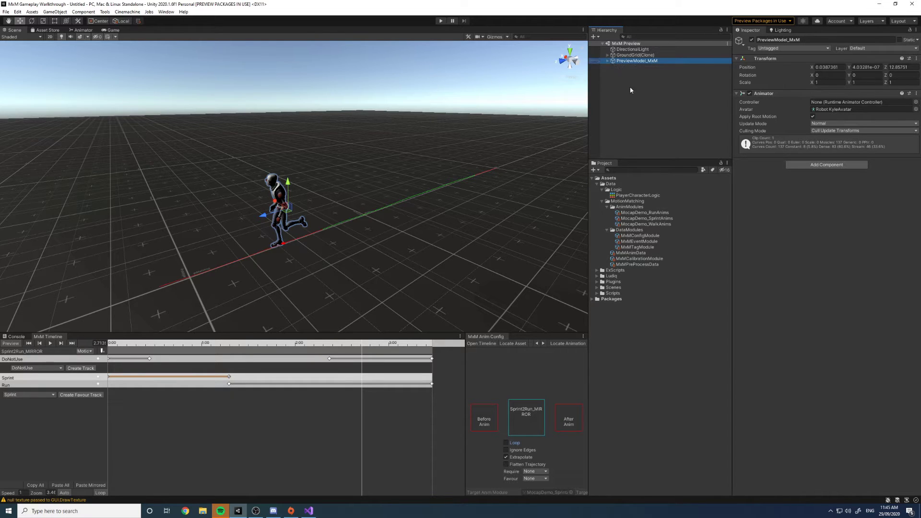
{"action": "left_click", "coordinate": [61, 85]}
{"action": "left_click", "coordinate": [8, 347]}
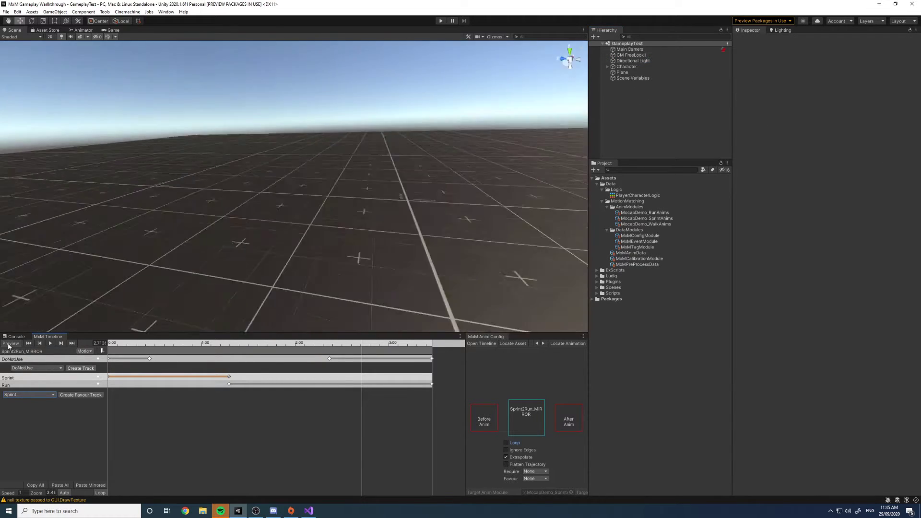
{"action": "right_click_drag", "start_coordinate": [311, 242], "coordinate": [920, 84]}
{"action": "key", "text": "w"}
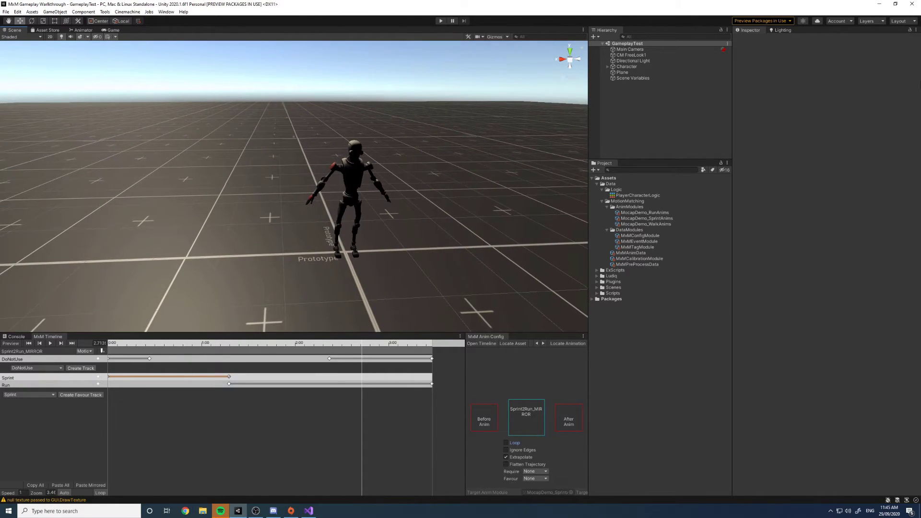
Select Robot Kyle under Character and examine the settings of its MxM Trajectory Generator, with the MxM Animator component collapsed
{"action": "left_click", "coordinate": [608, 66]}
{"action": "left_click", "coordinate": [627, 66]}
{"action": "left_click", "coordinate": [630, 78]}
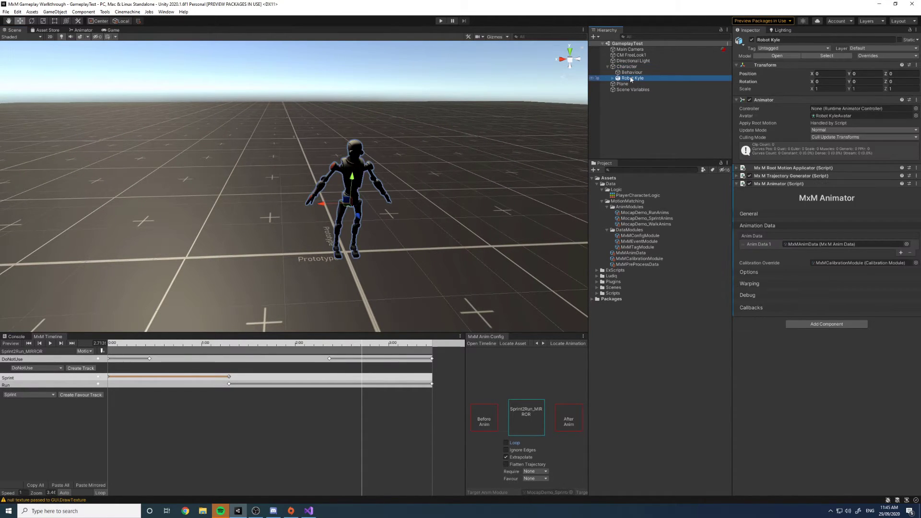
{"action": "left_click", "coordinate": [741, 175]}
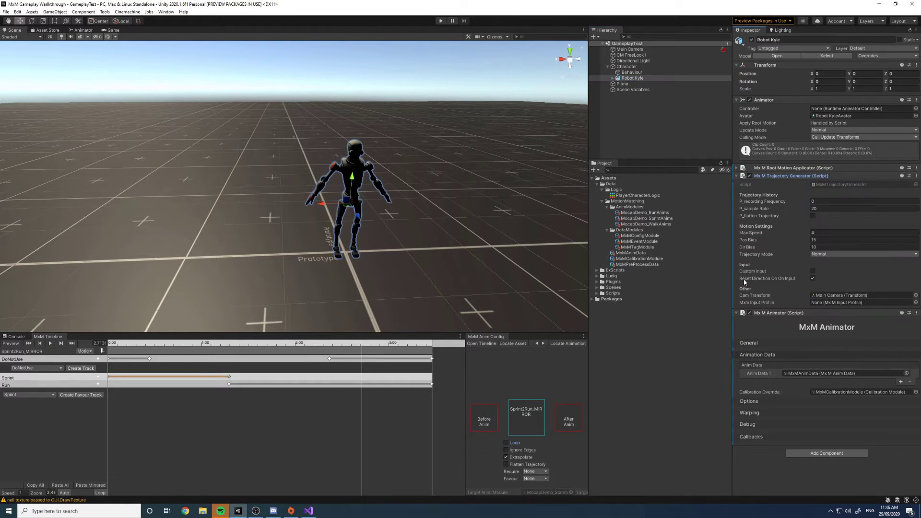
{"action": "left_click", "coordinate": [736, 313]}
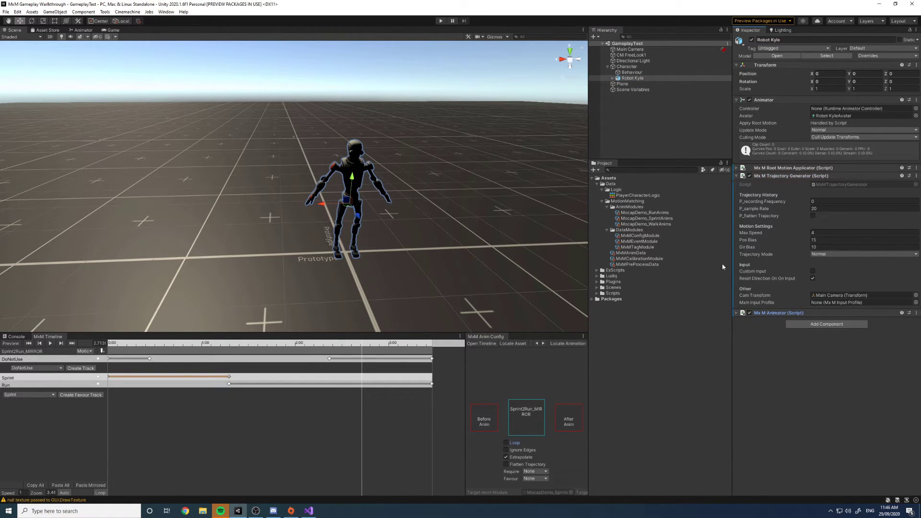
Collapse the AnimModules and DataModules folders and create an MxMInputProfile asset in the MotionMatching folder
{"action": "left_click", "coordinate": [607, 207]}
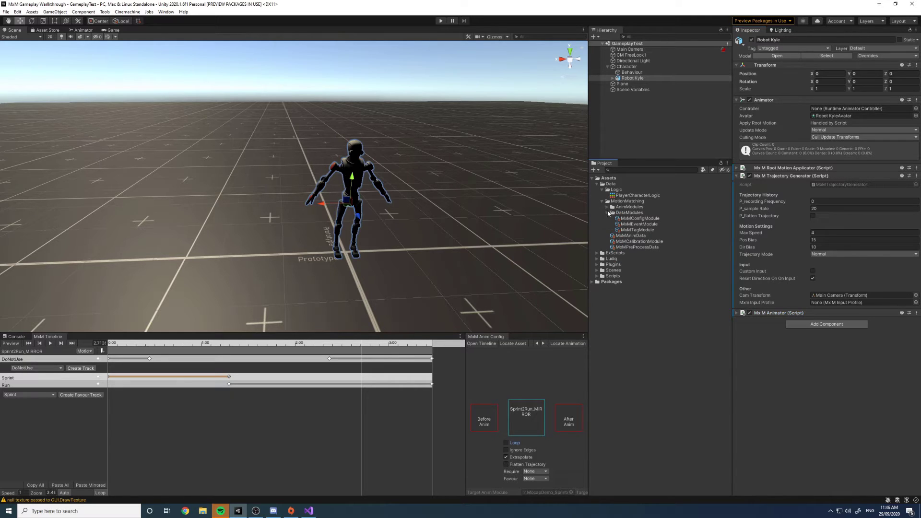
{"action": "left_click", "coordinate": [608, 213]}
{"action": "right_click", "coordinate": [617, 201]}
{"action": "mouse_move", "coordinate": [653, 206]}
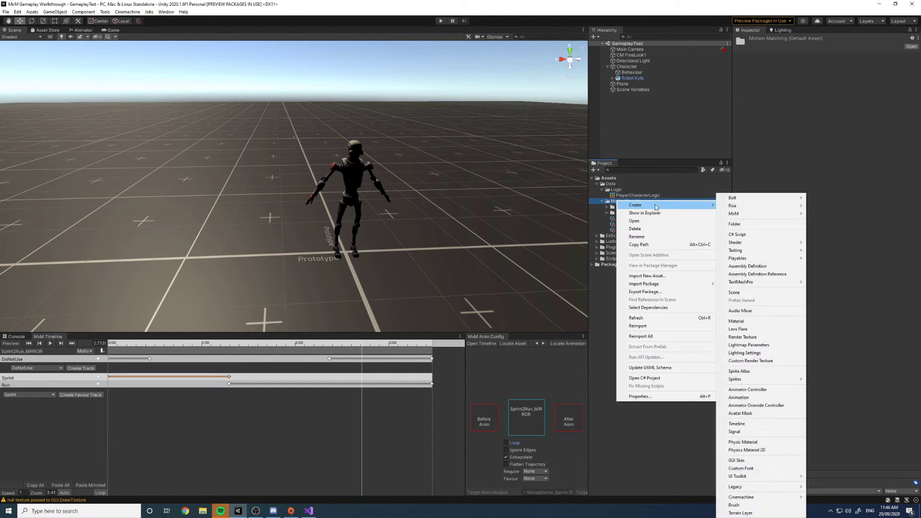
{"action": "mouse_move", "coordinate": [771, 215]}
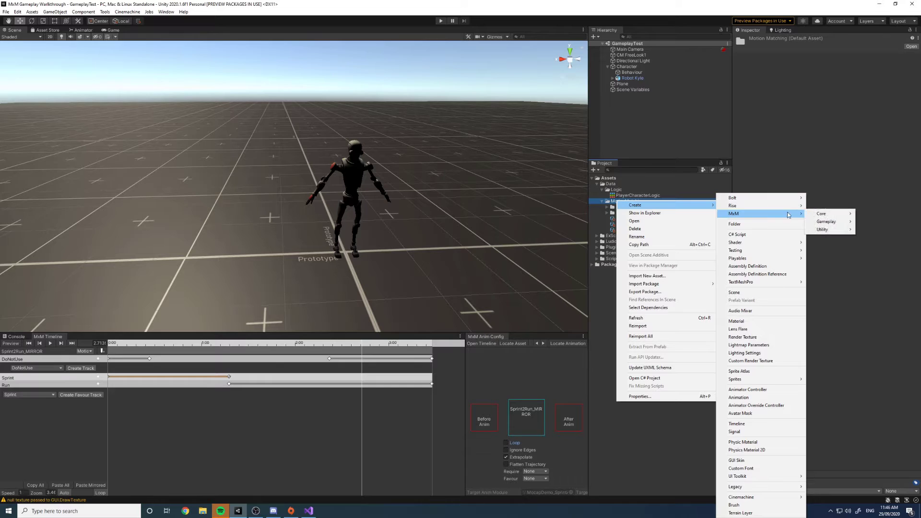
{"action": "mouse_move", "coordinate": [832, 229]}
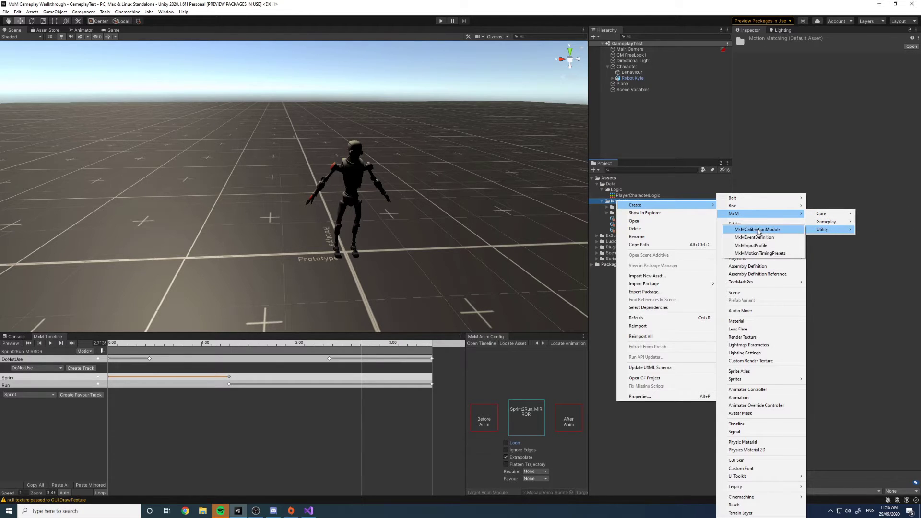
{"action": "left_click", "coordinate": [751, 245]}
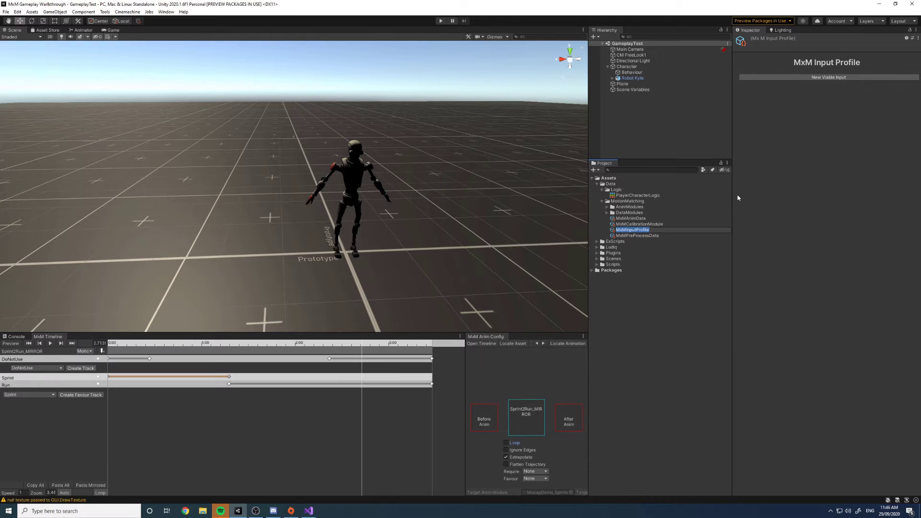
Name the new input profile asset InputProfile_Locomotion
{"action": "type", "text": "Locomotion"}
{"action": "type", "text": "Inp"}
{"action": "key", "text": "BackSpace"}
{"action": "key", "text": "BackSpace"}
{"action": "key", "text": "BackSpace"}
{"action": "key", "text": "BackSpace"}
{"action": "key", "text": "BackSpace"}
{"action": "key", "text": "BackSpace"}
{"action": "key", "text": "BackSpace"}
{"action": "key", "text": "BackSpace"}
{"action": "key", "text": "BackSpace"}
{"action": "key", "text": "BackSpace"}
{"action": "key", "text": "BackSpace"}
{"action": "key", "text": "BackSpace"}
{"action": "key", "text": "BackSpace"}
{"action": "type", "text": "InputProfile_Mocomotion"}
{"action": "key", "text": "Return"}
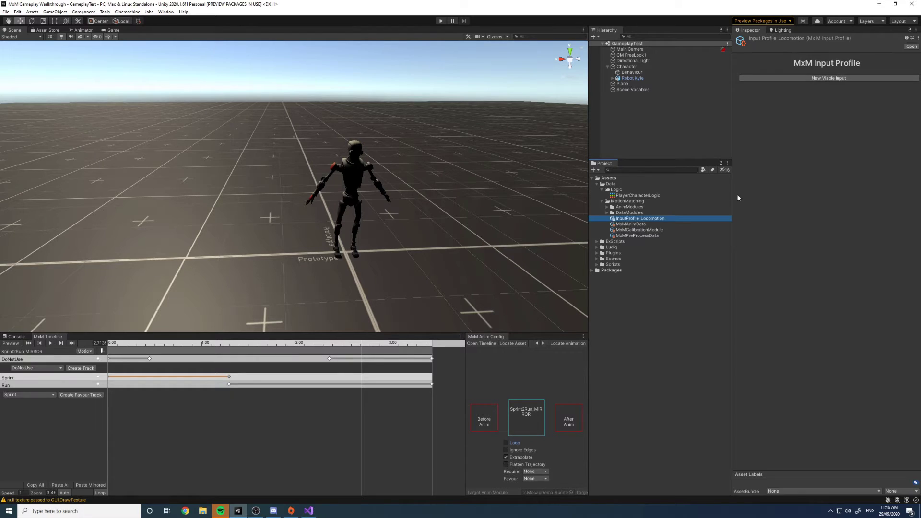
Add three viable inputs to InputProfile_Locomotion, giving Remap Sets 0, 1 and 2
{"action": "left_click", "coordinate": [814, 77]}
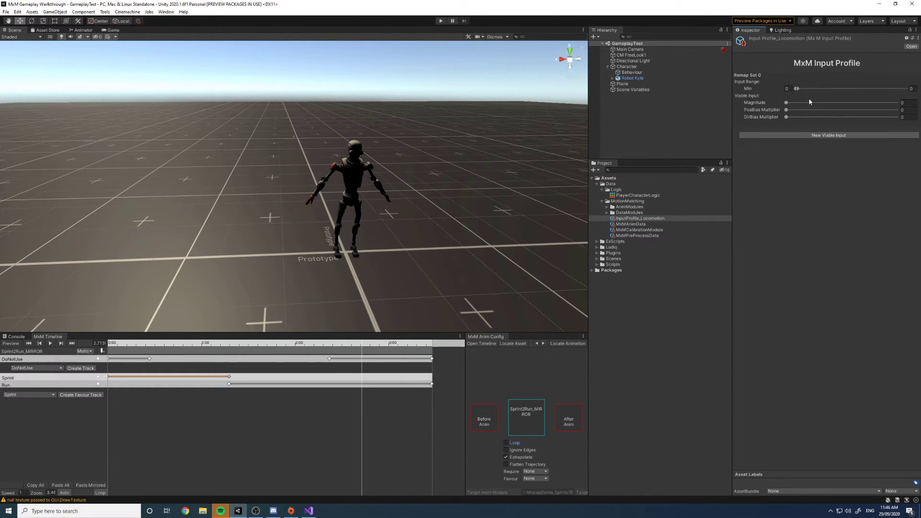
{"action": "left_click", "coordinate": [806, 136]}
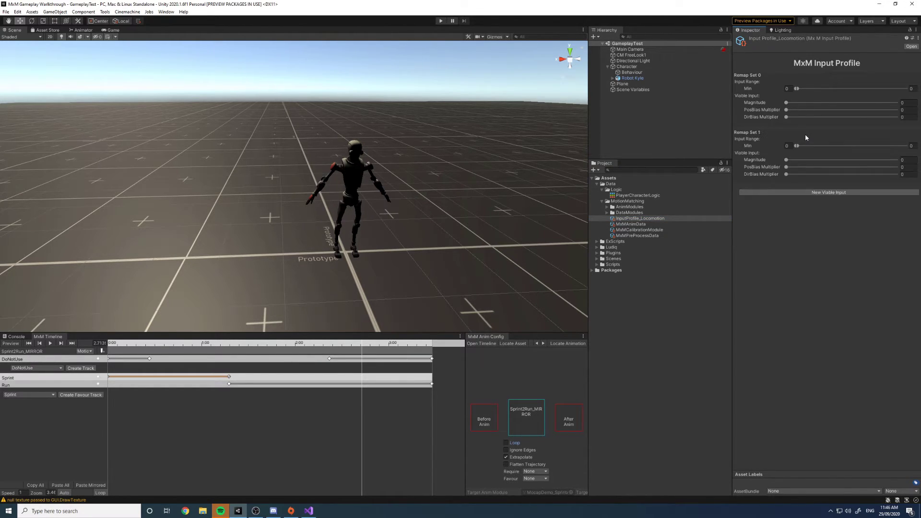
{"action": "left_click", "coordinate": [821, 192]}
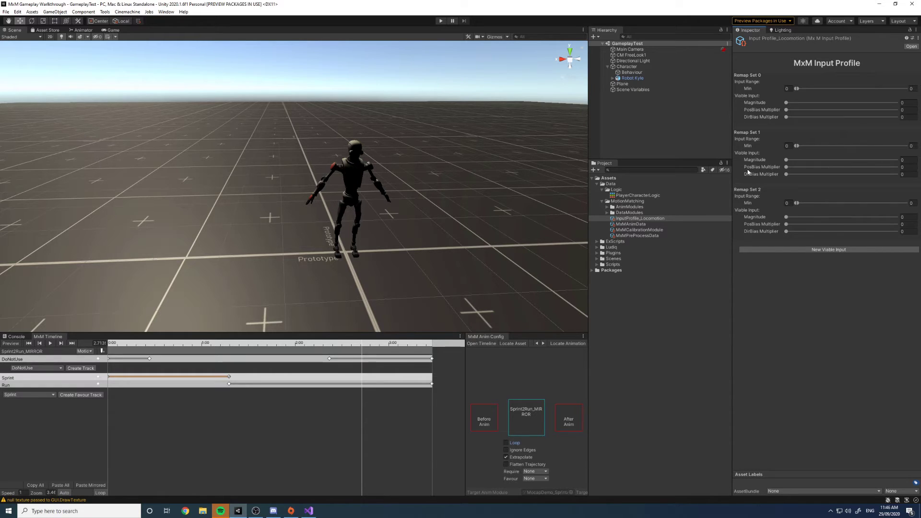
Set Remap Set 0's maximum input range to 0.1 and its PosBias and DirBias Multipliers to 1
{"action": "left_click", "coordinate": [911, 88]}
{"action": "type", "text": "0.1"}
{"action": "key", "text": "Tab"}
{"action": "key", "text": "Tab"}
{"action": "type", "text": "1"}
{"action": "key", "text": "Tab"}
{"action": "type", "text": "1"}
{"action": "key", "text": "shift+Tab"}
Check the Pos Bias setting in Robot Kyle's MxM Trajectory Generator and look at the parent Character object
{"action": "left_click", "coordinate": [632, 77]}
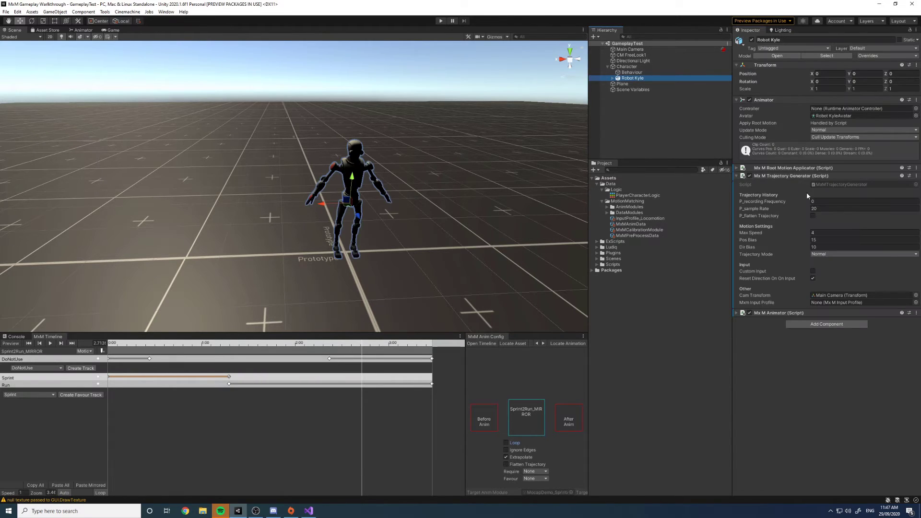
{"action": "left_click", "coordinate": [825, 239]}
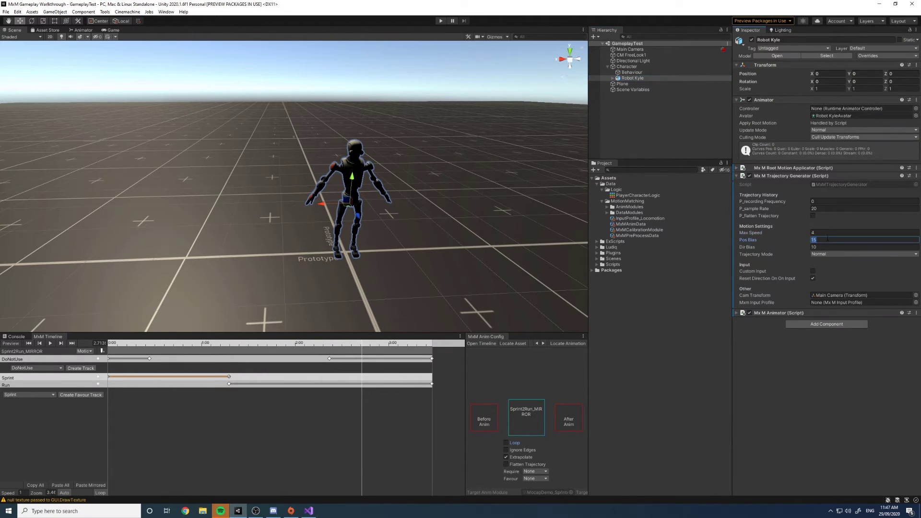
{"action": "left_click", "coordinate": [629, 67]}
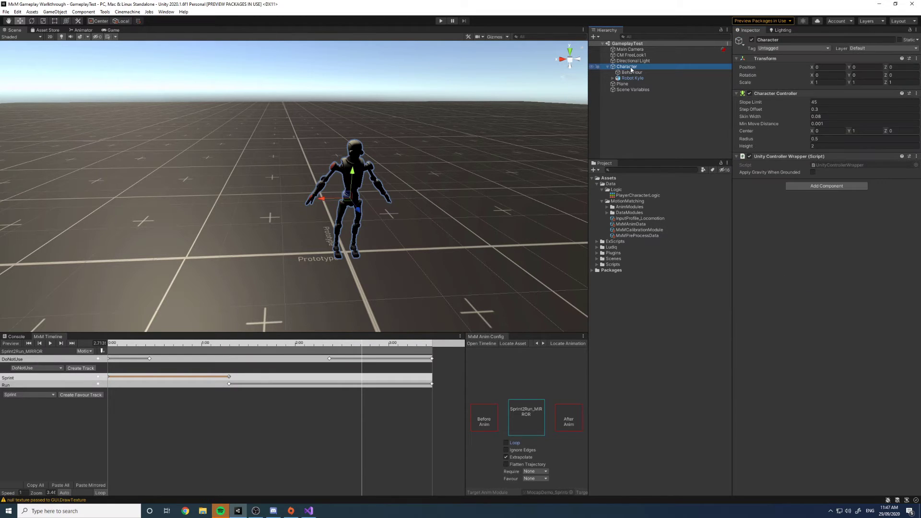
Reopen InputProfile_Locomotion and try values of 0, 1 and 1.5 for Remap Set 0's bias multipliers
{"action": "left_click", "coordinate": [638, 219]}
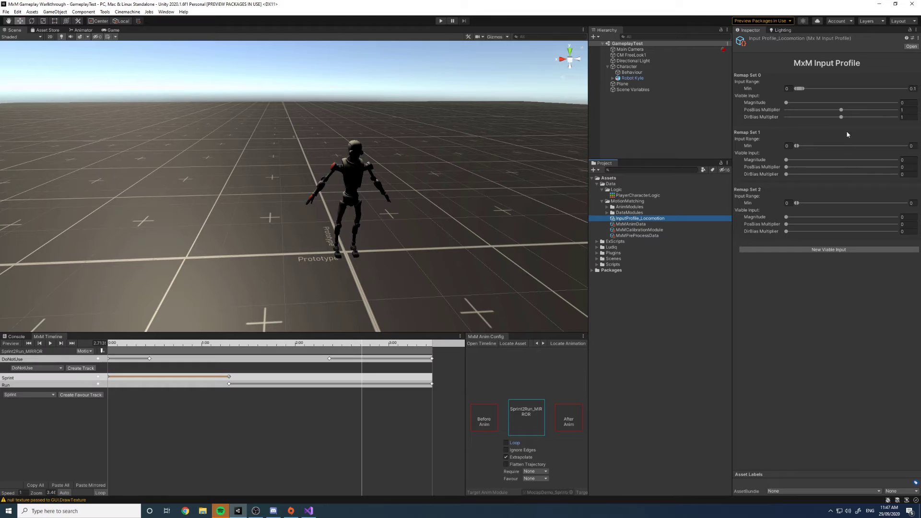
{"action": "left_click", "coordinate": [908, 103]}
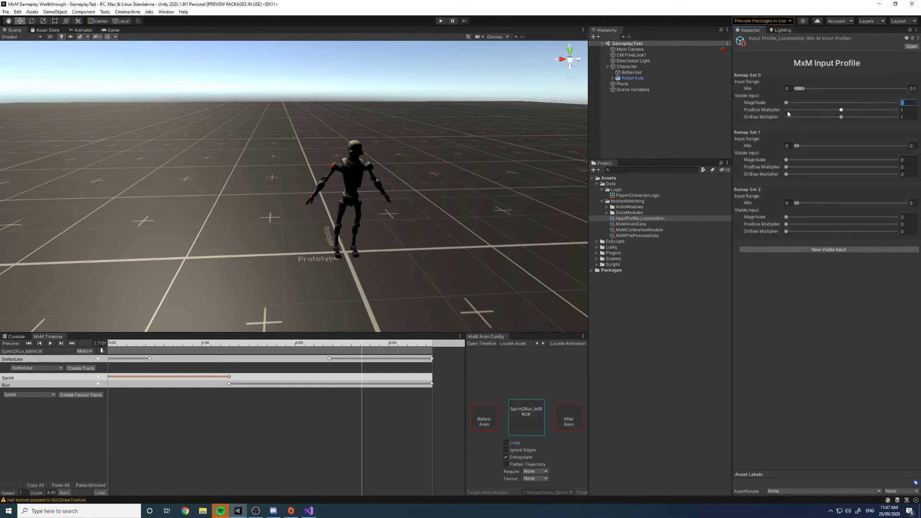
{"action": "left_click", "coordinate": [910, 110]}
{"action": "type", "text": "0"}
{"action": "key", "text": "Tab"}
{"action": "type", "text": "0"}
{"action": "key", "text": "shift+Tab"}
{"action": "type", "text": "1"}
{"action": "key", "text": "Tab"}
{"action": "type", "text": "1"}
{"action": "key", "text": "shift+Tab"}
{"action": "type", "text": "1.5"}
{"action": "key", "text": "Tab"}
Set both the PosBias and DirBias Multipliers of Remap Set 0 back to 1
{"action": "left_click", "coordinate": [912, 111]}
{"action": "type", "text": "1"}
{"action": "left_click", "coordinate": [908, 117]}
{"action": "type", "text": "1"}
Set the input range of Remap Set 1 to 0.1–0.7 and that of Remap Set 2 to 0.7–1.1
{"action": "key", "text": "Tab"}
{"action": "key", "text": "Tab"}
{"action": "type", "text": "0.7"}
{"action": "left_click", "coordinate": [786, 203]}
{"action": "type", "text": "0.7"}
{"action": "left_click", "coordinate": [913, 203]}
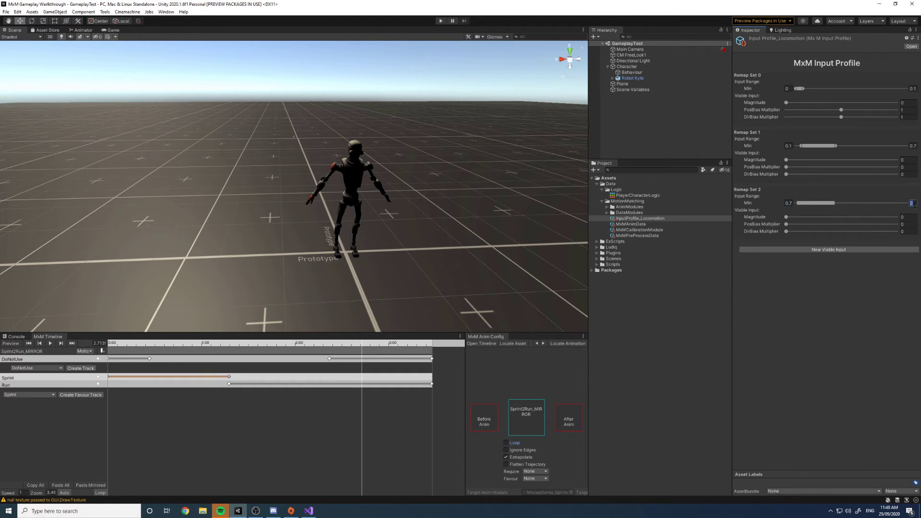
{"action": "type", "text": "1.1"}
Set Remap Set 2's Magnitude, PosBias Multiplier and DirBias Multiplier each to 1
{"action": "left_click", "coordinate": [906, 218]}
{"action": "type", "text": "1"}
{"action": "key", "text": "Tab"}
{"action": "type", "text": "1"}
{"action": "key", "text": "Tab"}
{"action": "type", "text": "1"}
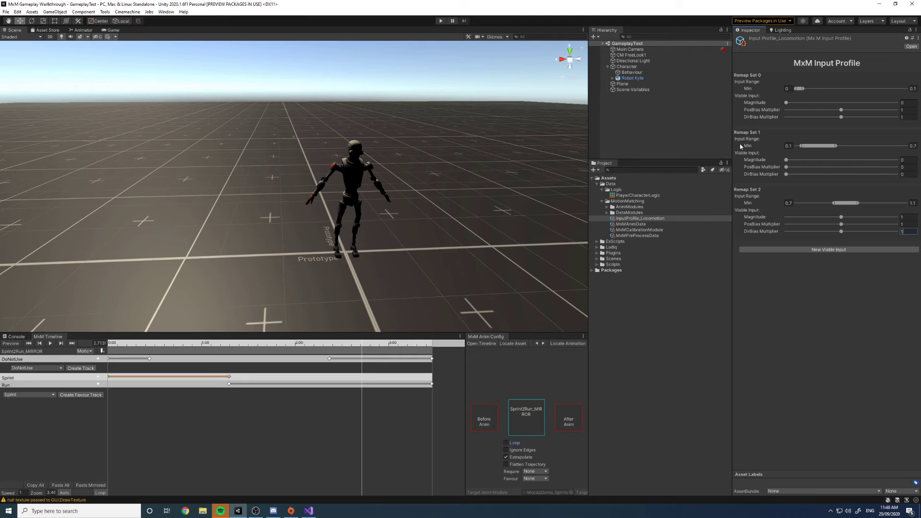
Review Remap Set 1's input range, and set its PosBias Multiplier to 0.7 and DirBias Multiplier to 1
{"action": "left_click", "coordinate": [787, 145]}
{"action": "left_click", "coordinate": [913, 145]}
{"action": "key", "text": "Tab"}
{"action": "left_click", "coordinate": [908, 168]}
{"action": "key", "text": "Tab"}
{"action": "type", "text": "1"}
{"action": "left_click", "coordinate": [907, 167]}
{"action": "type", "text": "0.7"}
{"action": "left_click", "coordinate": [907, 174]}
{"action": "left_click", "coordinate": [861, 290]}
Assign InputProfile_Locomotion as the Mxm Input Profile of Robot Kyle's MxM Trajectory Generator
{"action": "left_click", "coordinate": [632, 78]}
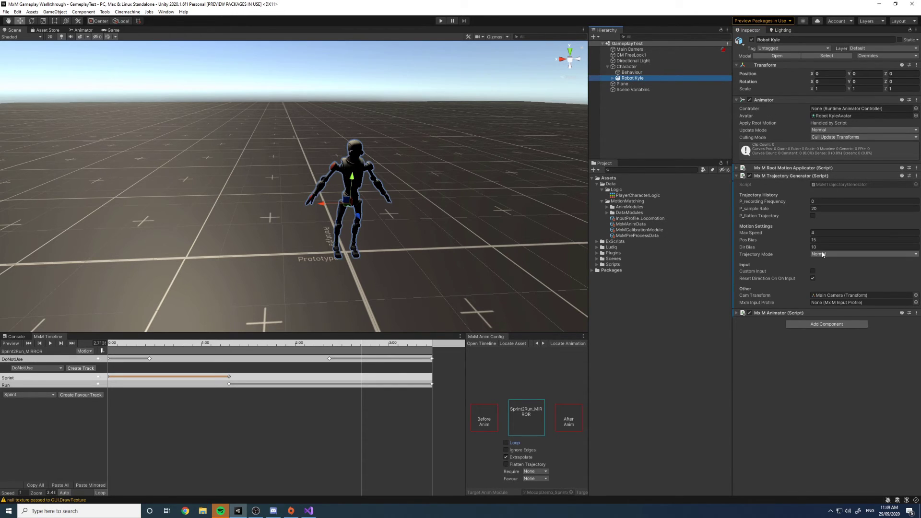
{"action": "left_click_drag", "start_coordinate": [636, 219], "coordinate": [852, 304]}
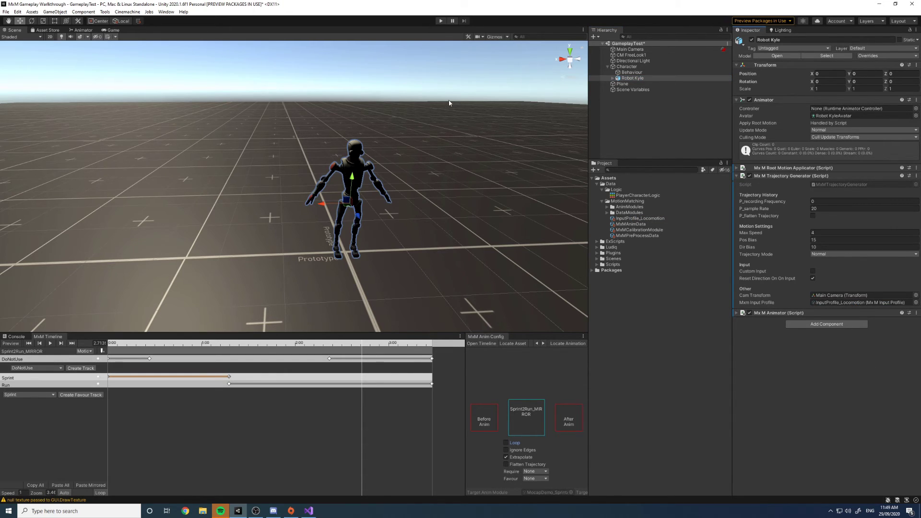
{"action": "left_click", "coordinate": [623, 78]}
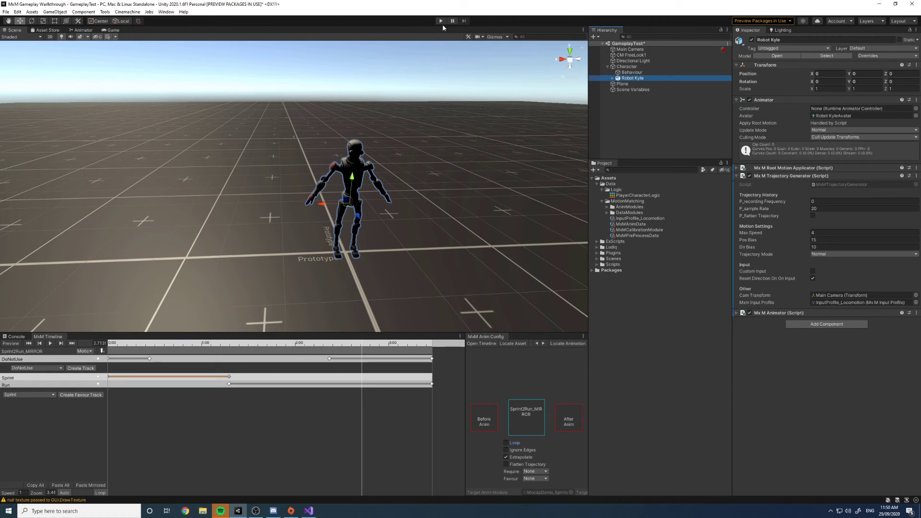
Run the scene with gizmos shown, look at Robot Kyle's MxM Animator settings, and move the character around to test its trajectory
{"action": "left_click", "coordinate": [441, 21]}
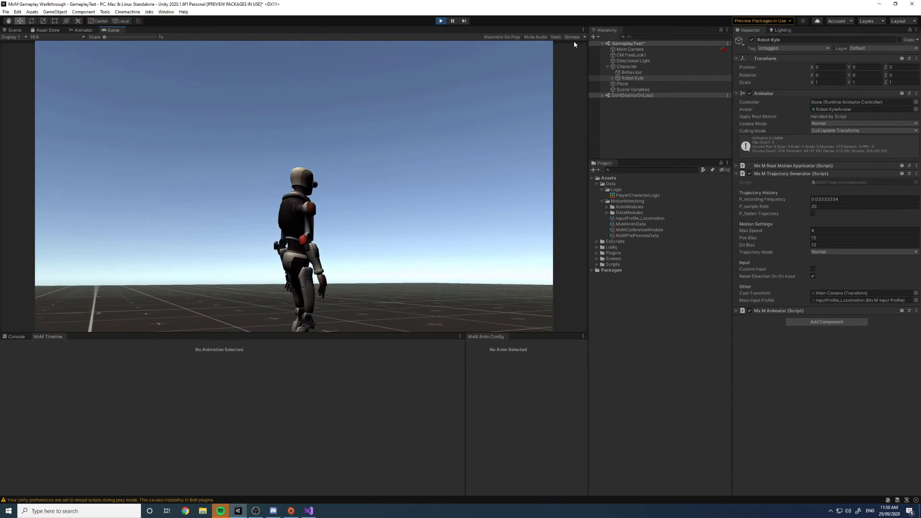
{"action": "left_click", "coordinate": [572, 37]}
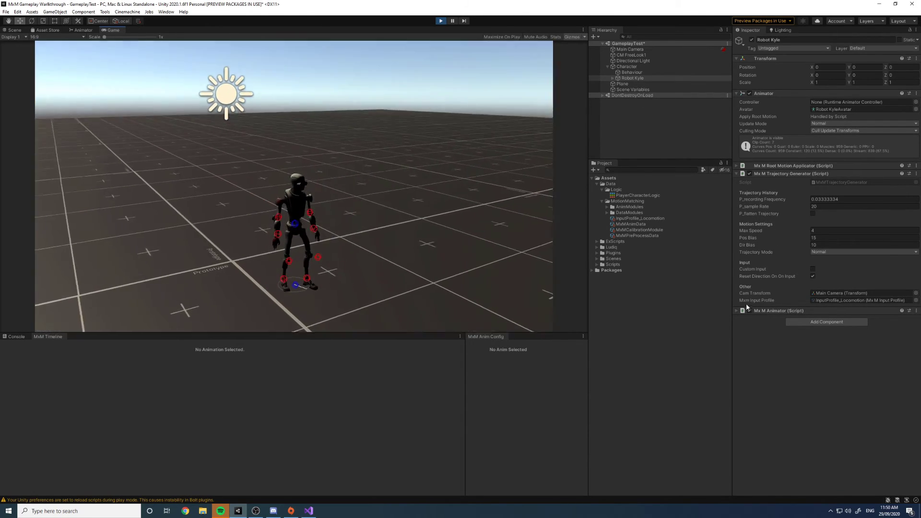
{"action": "left_click", "coordinate": [767, 311]}
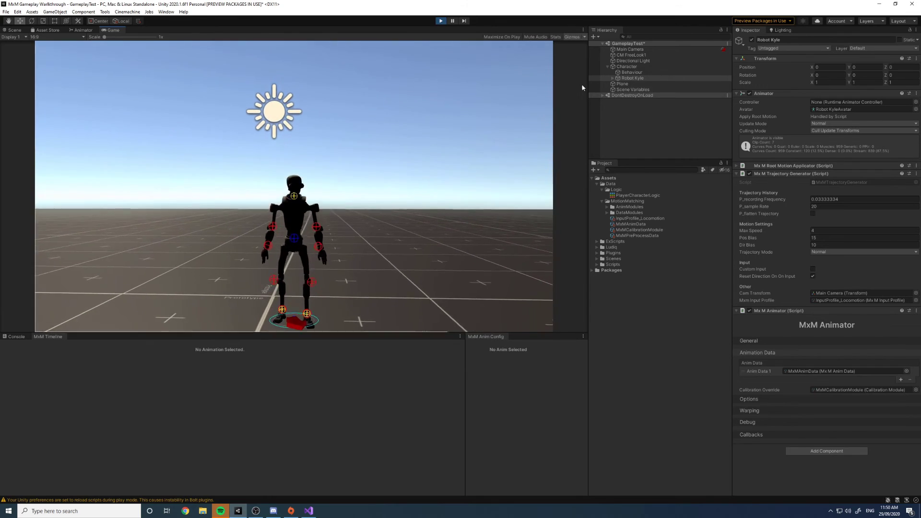
{"action": "left_click", "coordinate": [737, 174]}
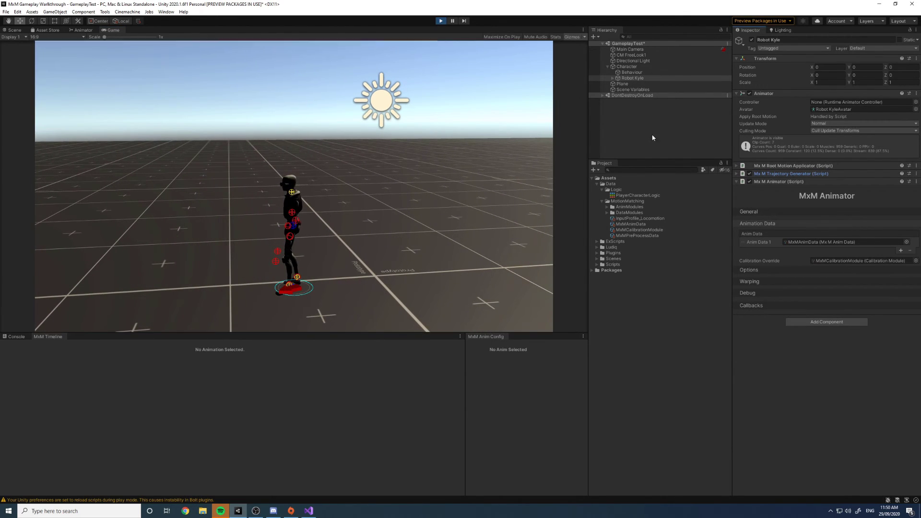
{"action": "left_click", "coordinate": [619, 135]}
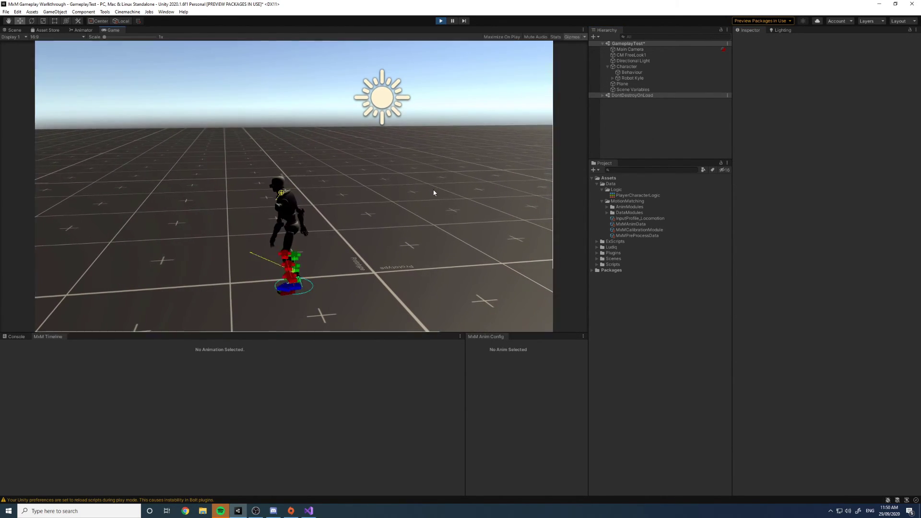
{"action": "key", "text": "d"}
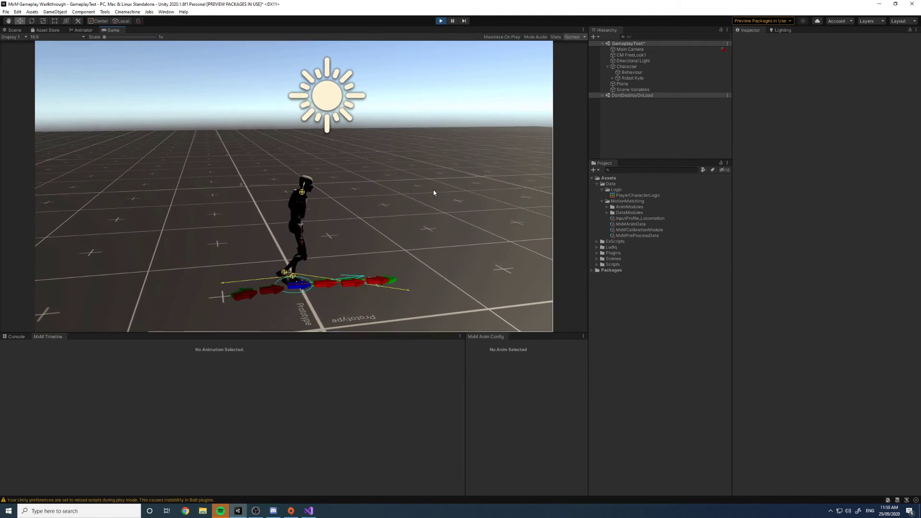